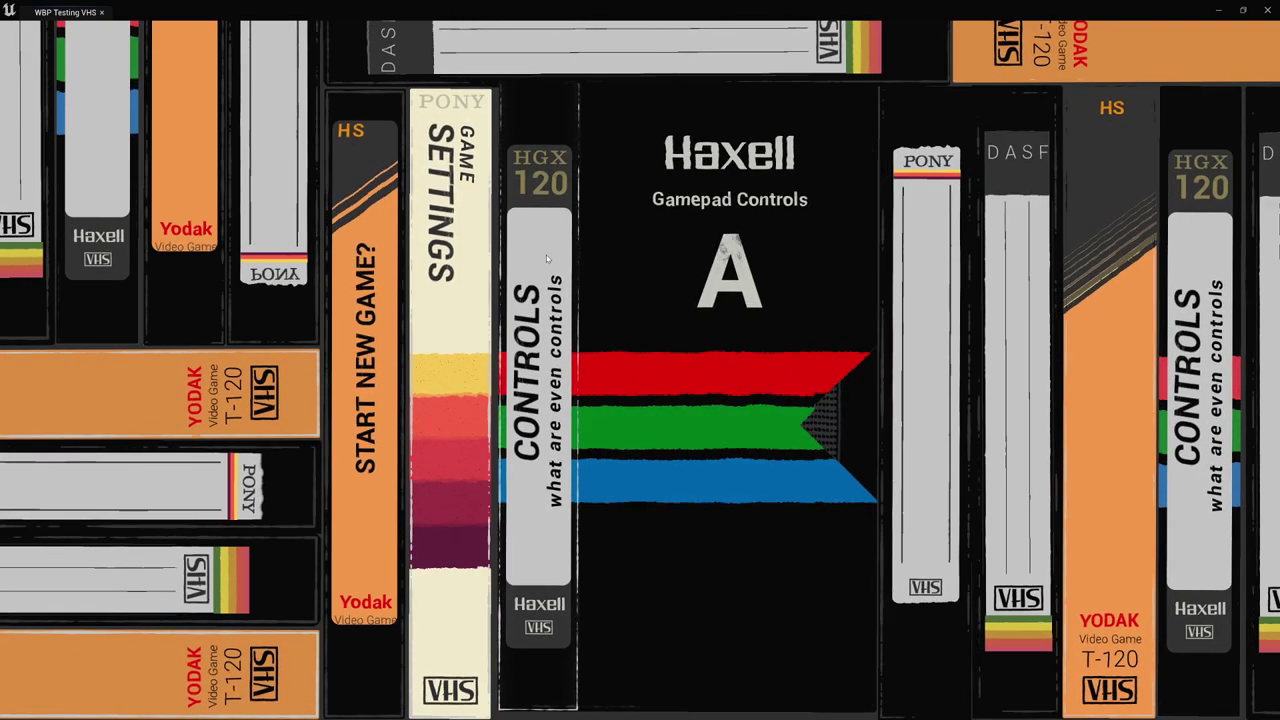
Step: Preview the VHS menu by pulling out the Game Settings tape, then opening, playing, rewinding and closing the New Game tape
{"action": "left_click", "coordinate": [459, 242]}
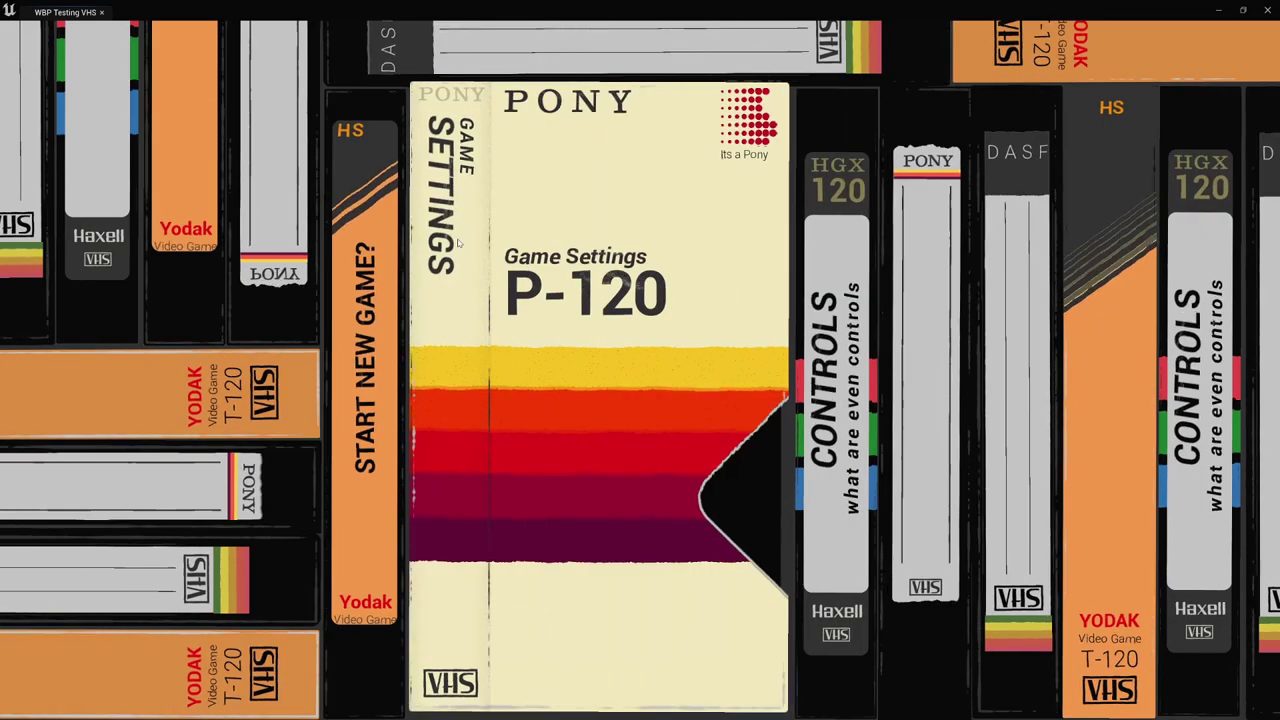
{"action": "left_click", "coordinate": [384, 234]}
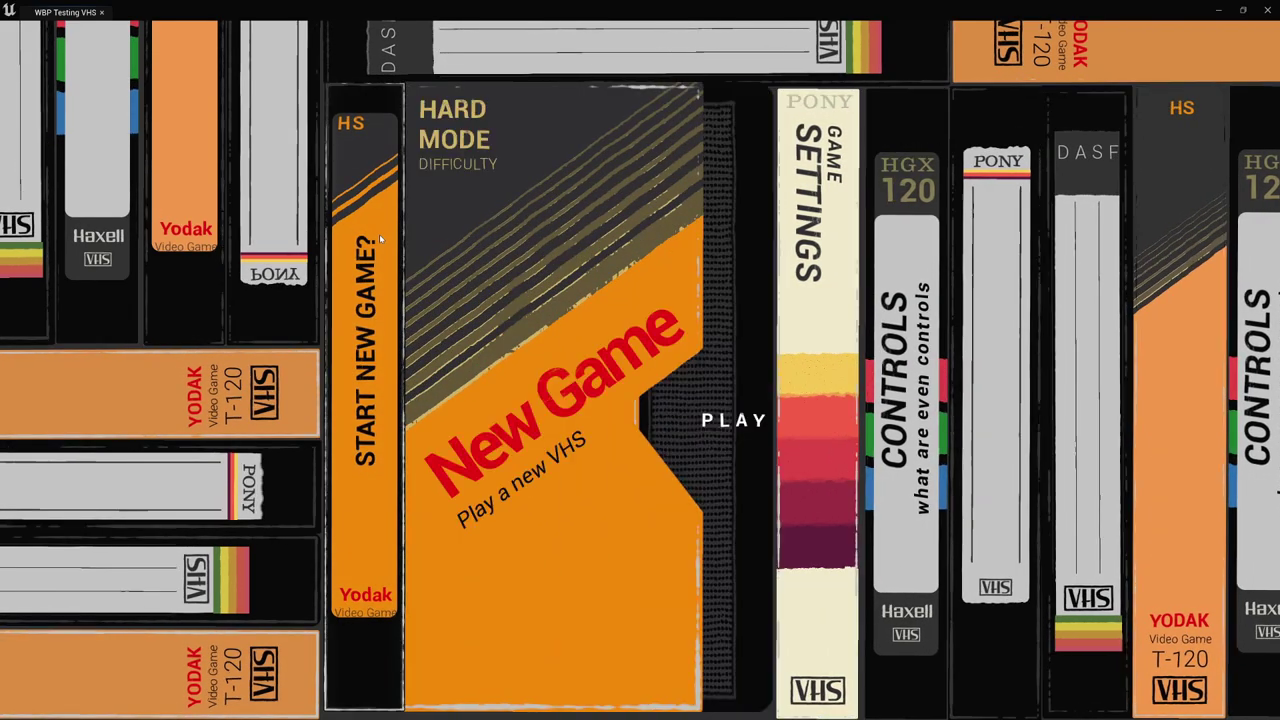
{"action": "left_click", "coordinate": [716, 422]}
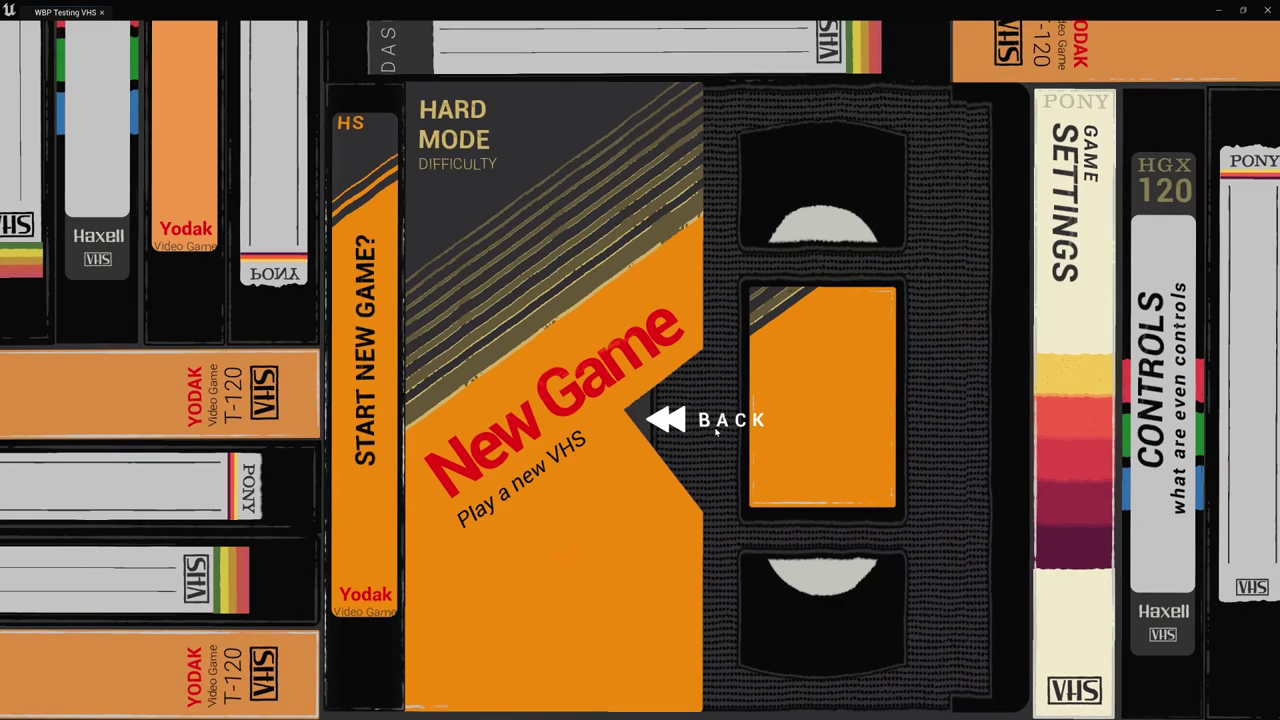
{"action": "left_click", "coordinate": [702, 424]}
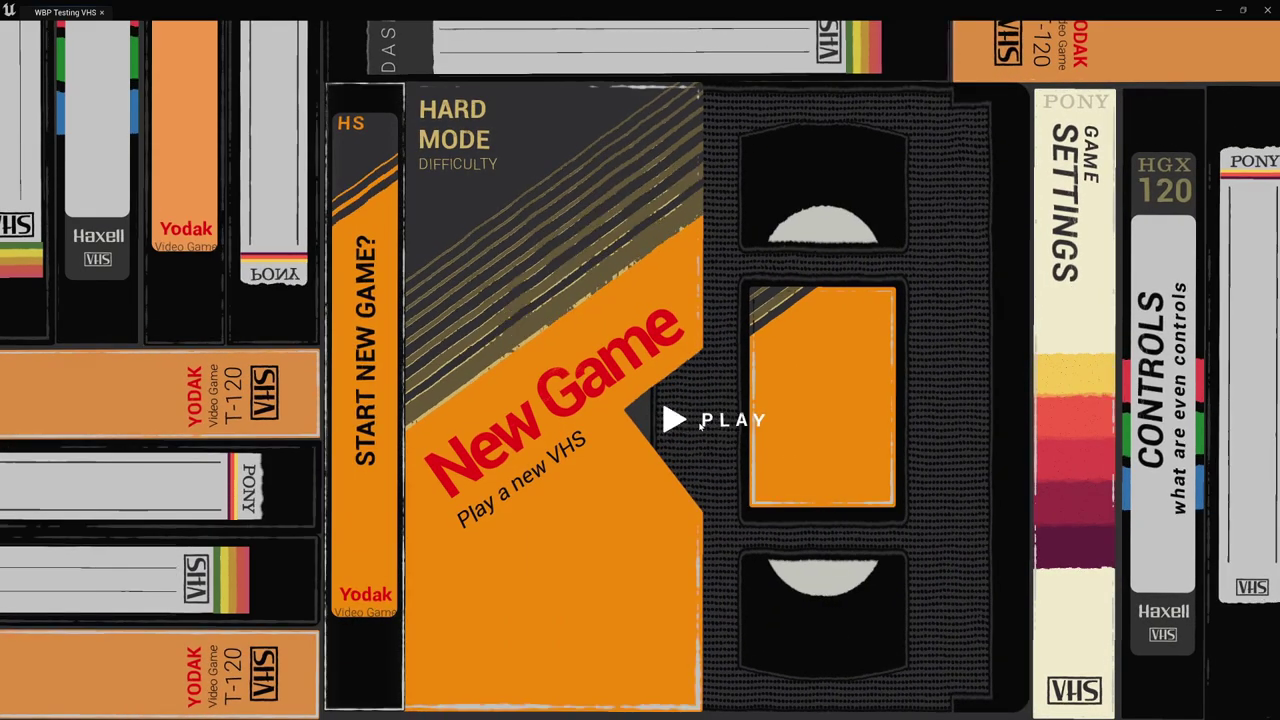
{"action": "left_click", "coordinate": [702, 422]}
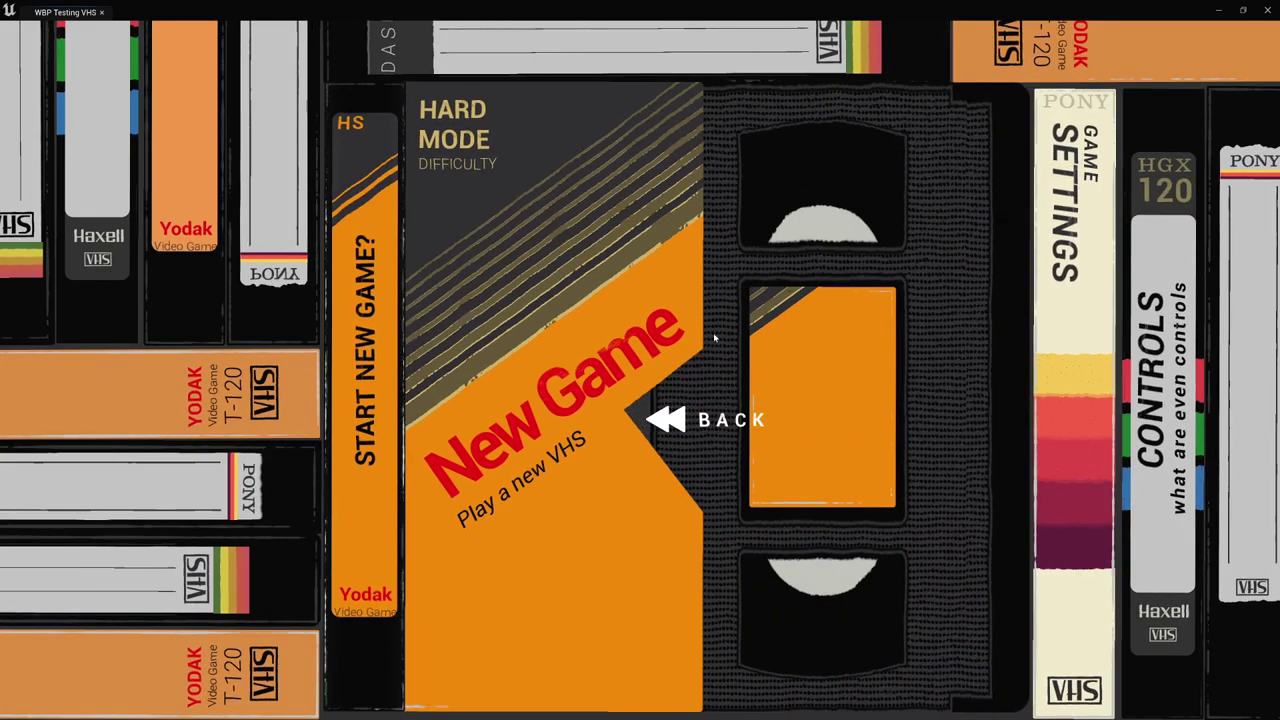
{"action": "left_click", "coordinate": [679, 424]}
{"action": "left_click", "coordinate": [376, 344]}
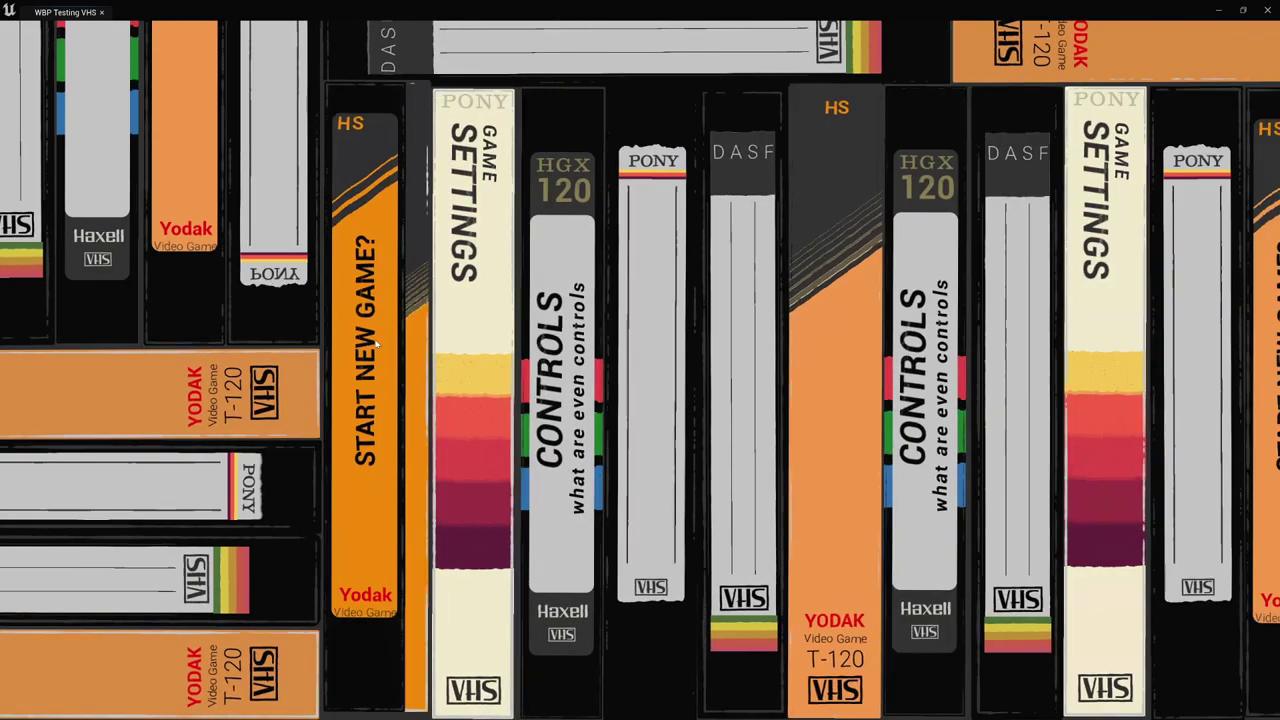
{"action": "left_click", "coordinate": [455, 283]}
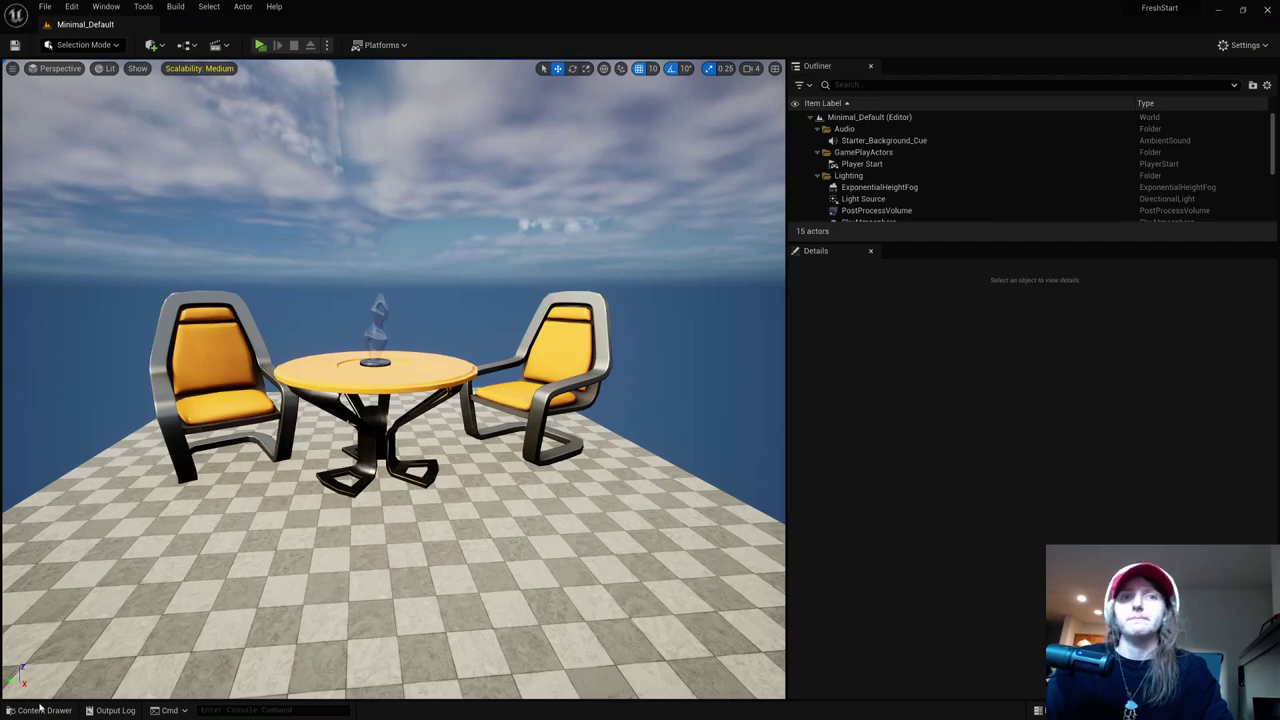
Step: Open TESTDUMMYWIDGET from the WBPs/VHS folder and view the full Pony P-120 label
{"action": "left_click", "coordinate": [40, 709]}
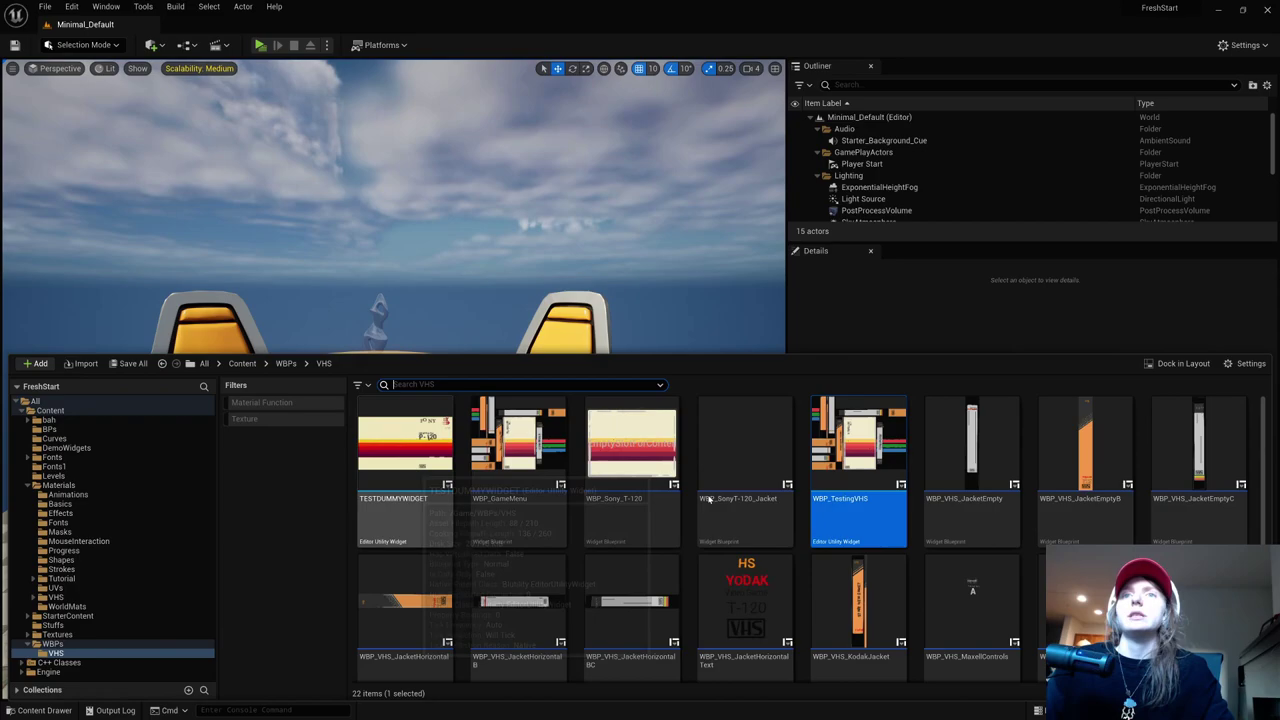
{"action": "double_click", "coordinate": [405, 445]}
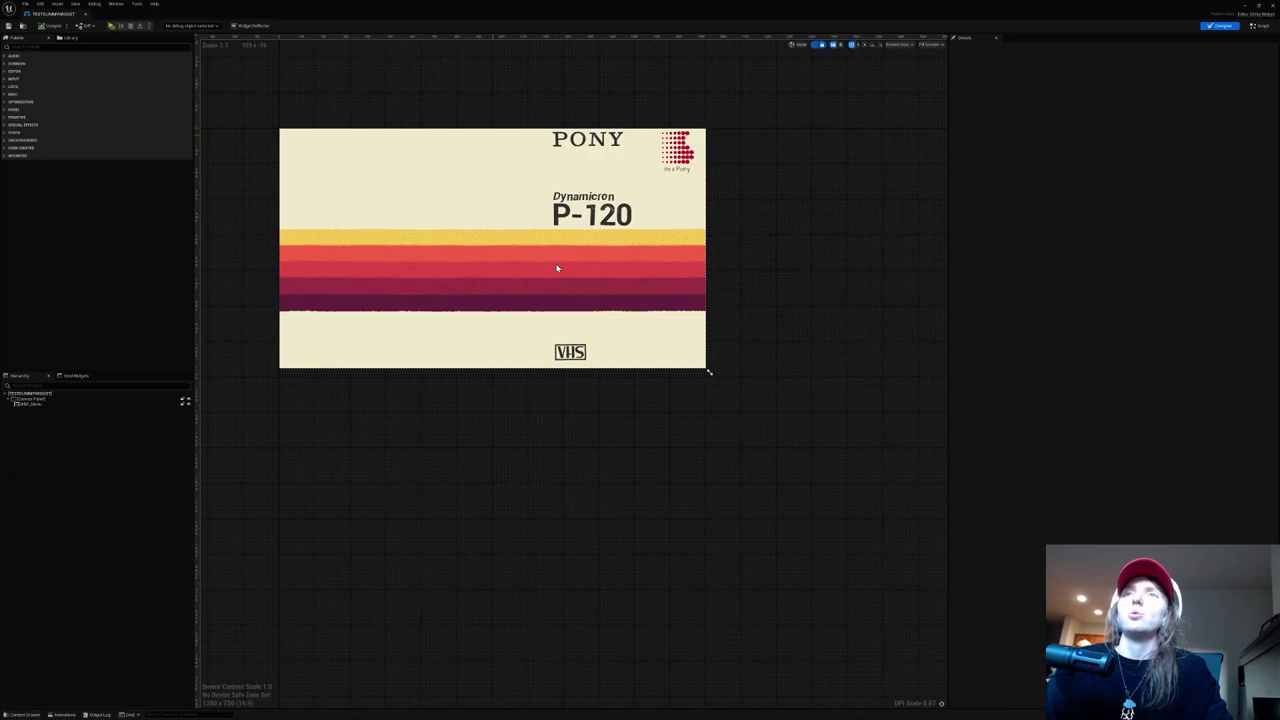
{"action": "scroll", "coordinate": [557, 268], "scroll_direction": "up", "scroll_amount": 2}
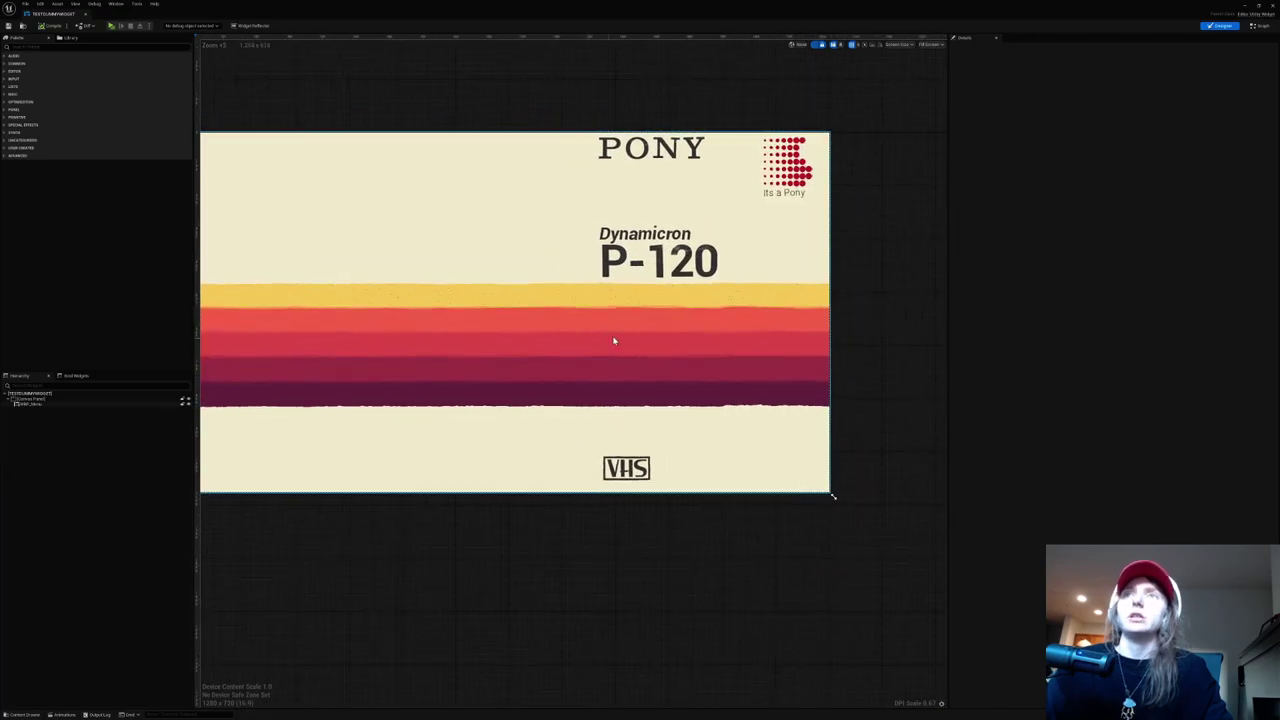
{"action": "right_click_drag", "start_coordinate": [471, 577], "coordinate": [458, 577]}
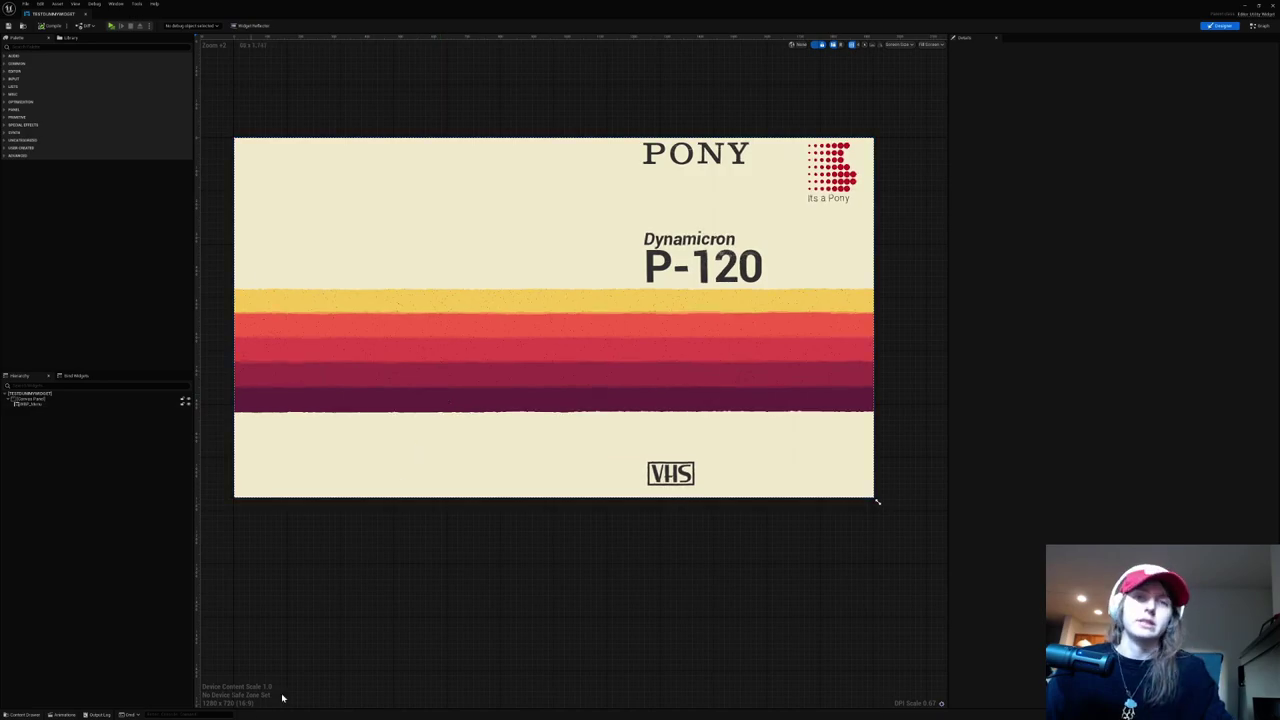
Step: Switch to Chrome to compare the Sony T-120 reference photo with the Pony label, and return to the widget designer
{"action": "key", "text": "alt+Tab"}
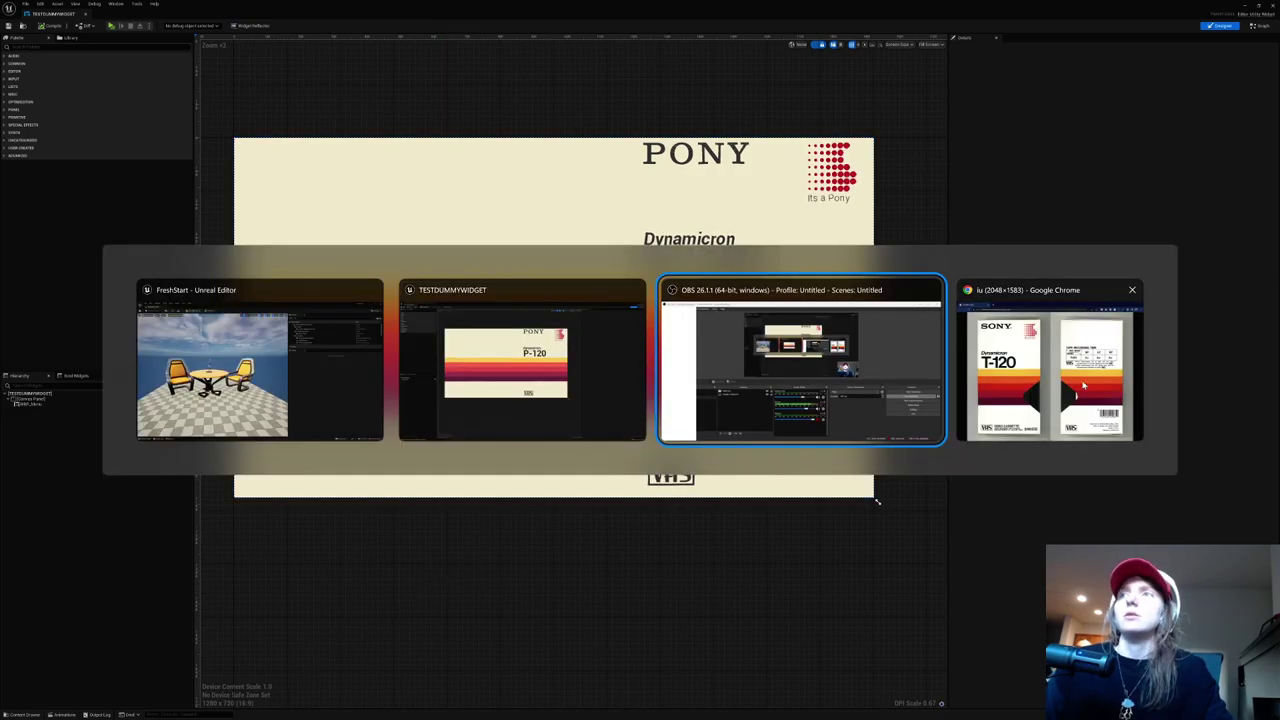
{"action": "left_click", "coordinate": [1083, 385]}
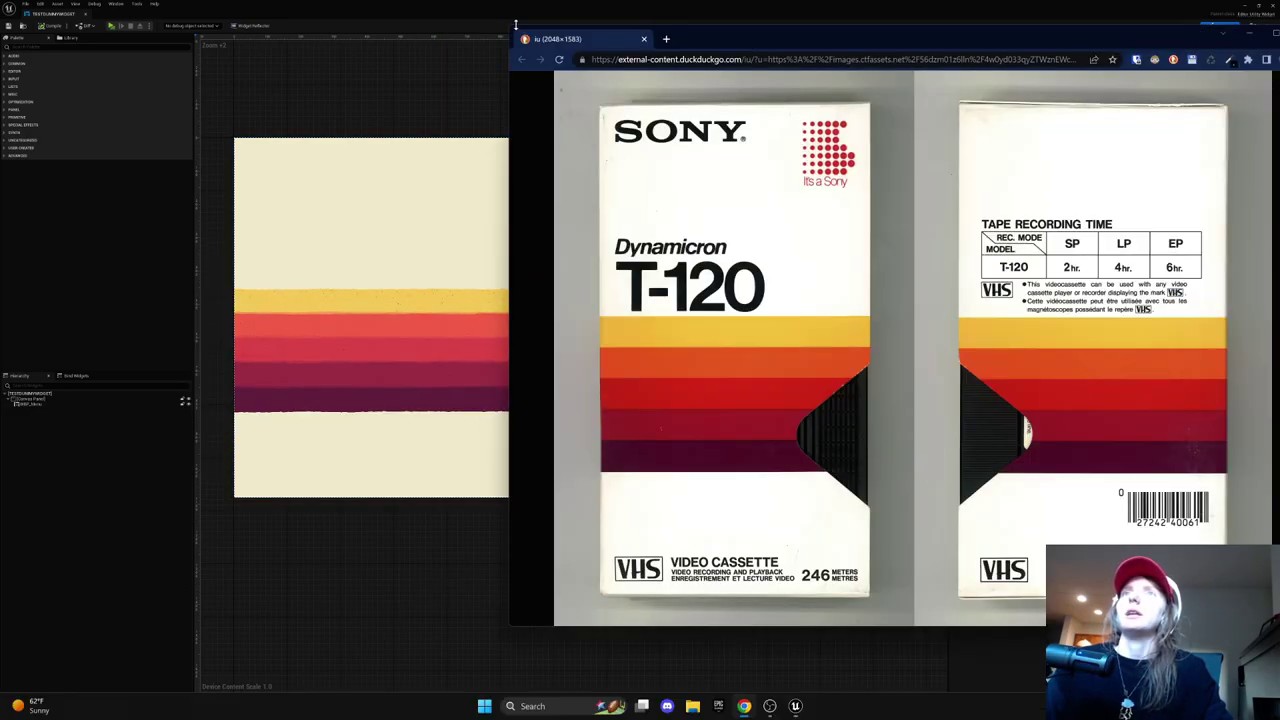
{"action": "left_click_drag", "start_coordinate": [800, 38], "coordinate": [270, 175]}
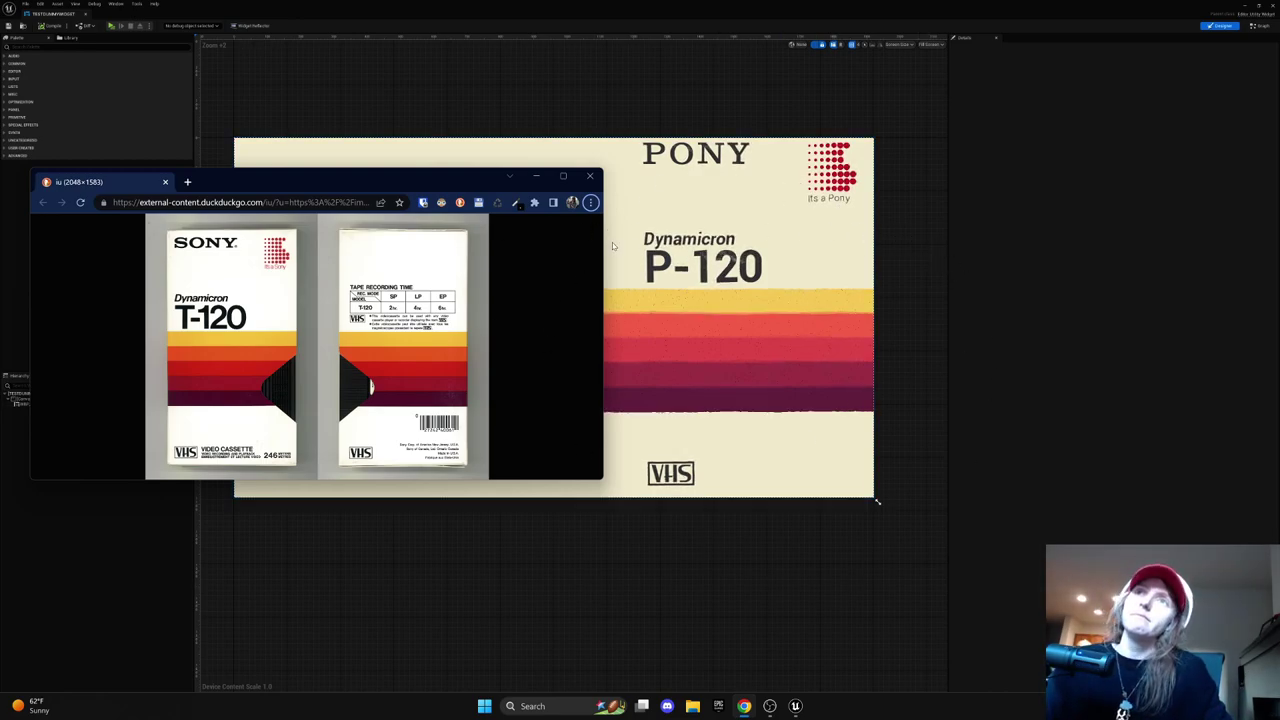
{"action": "left_click", "coordinate": [537, 177]}
{"action": "left_click", "coordinate": [292, 485]}
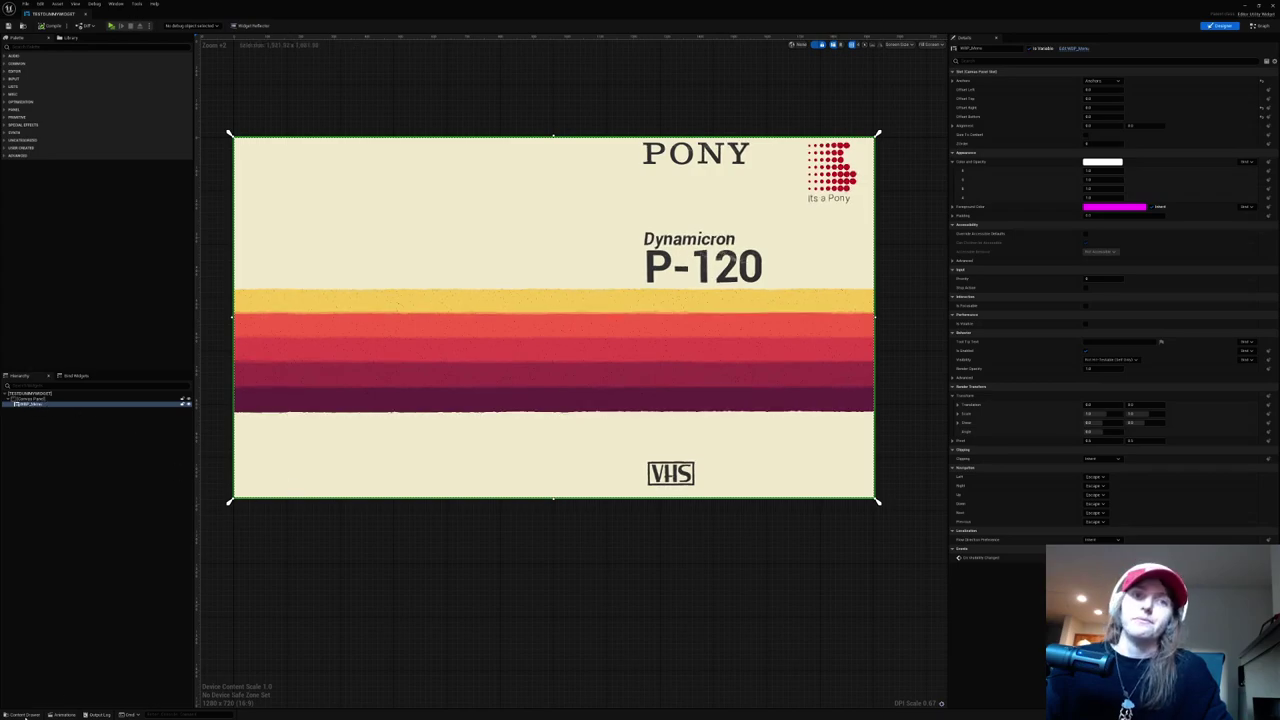
Step: Open the M_UI_VHS_SonyT-120 material from the Materials/VHS folder
{"action": "left_click", "coordinate": [22, 715]}
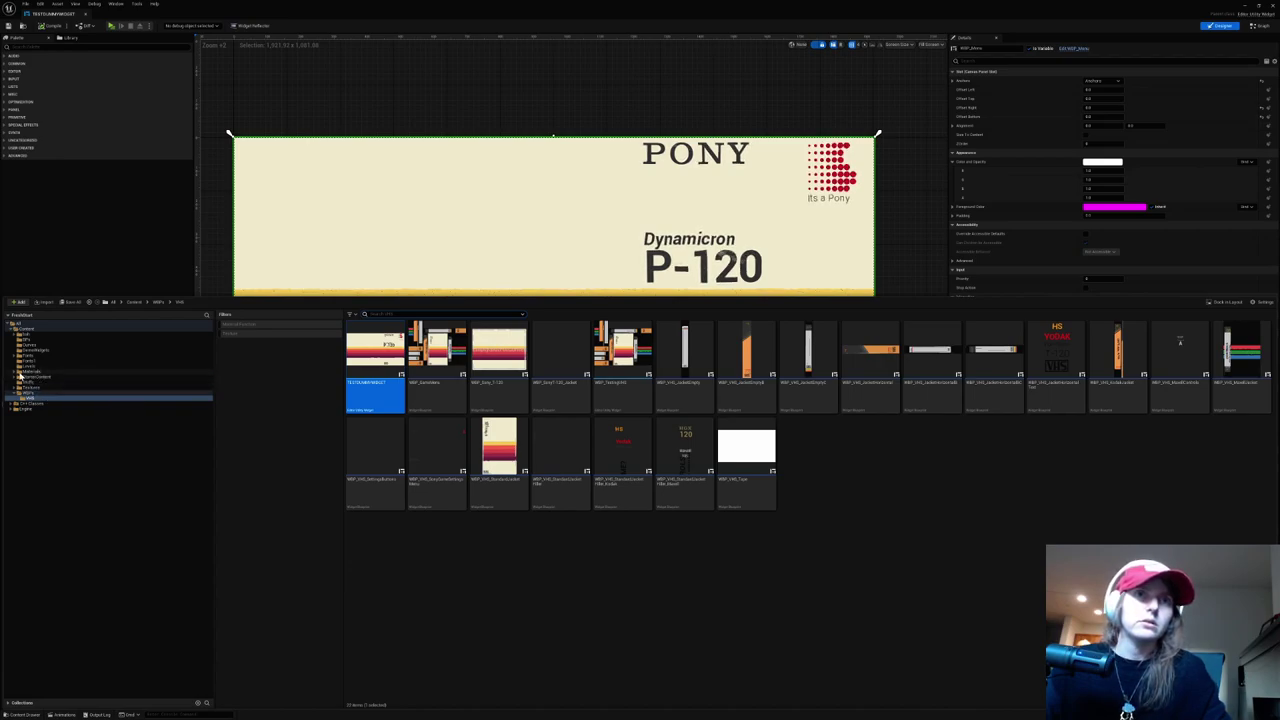
{"action": "left_click", "coordinate": [24, 371]}
{"action": "left_click", "coordinate": [16, 371]}
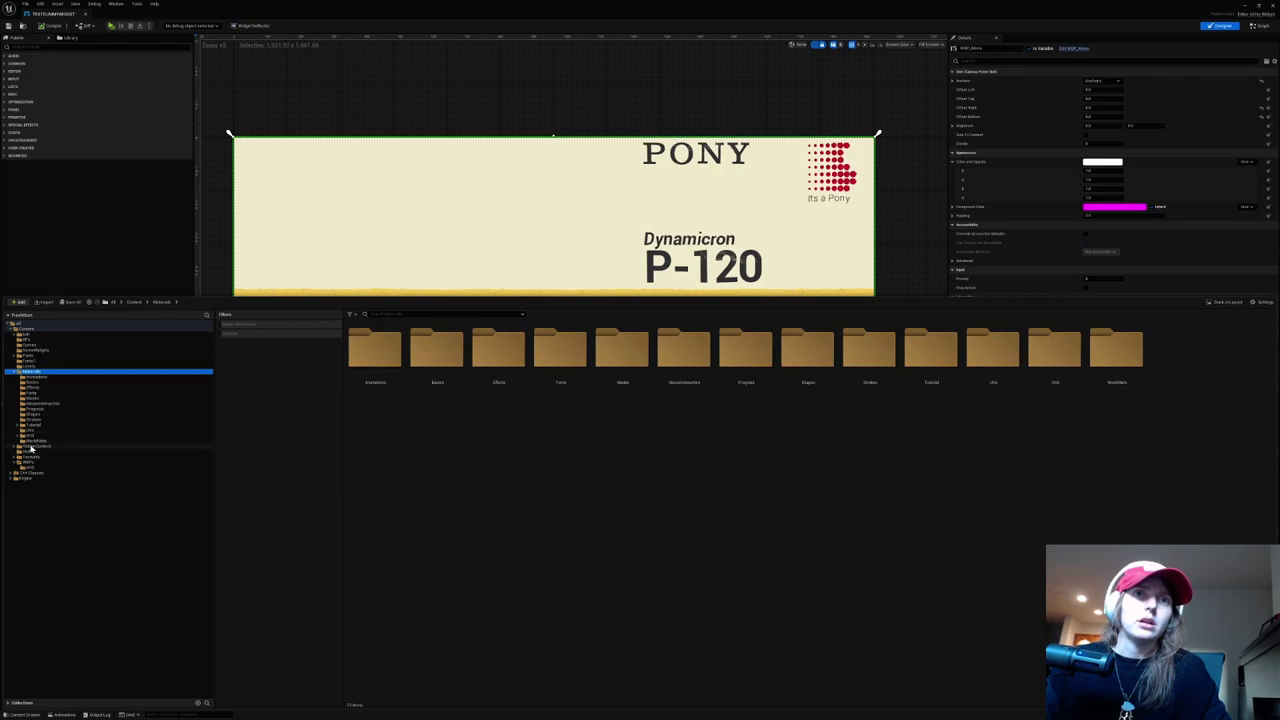
{"action": "left_click", "coordinate": [35, 436]}
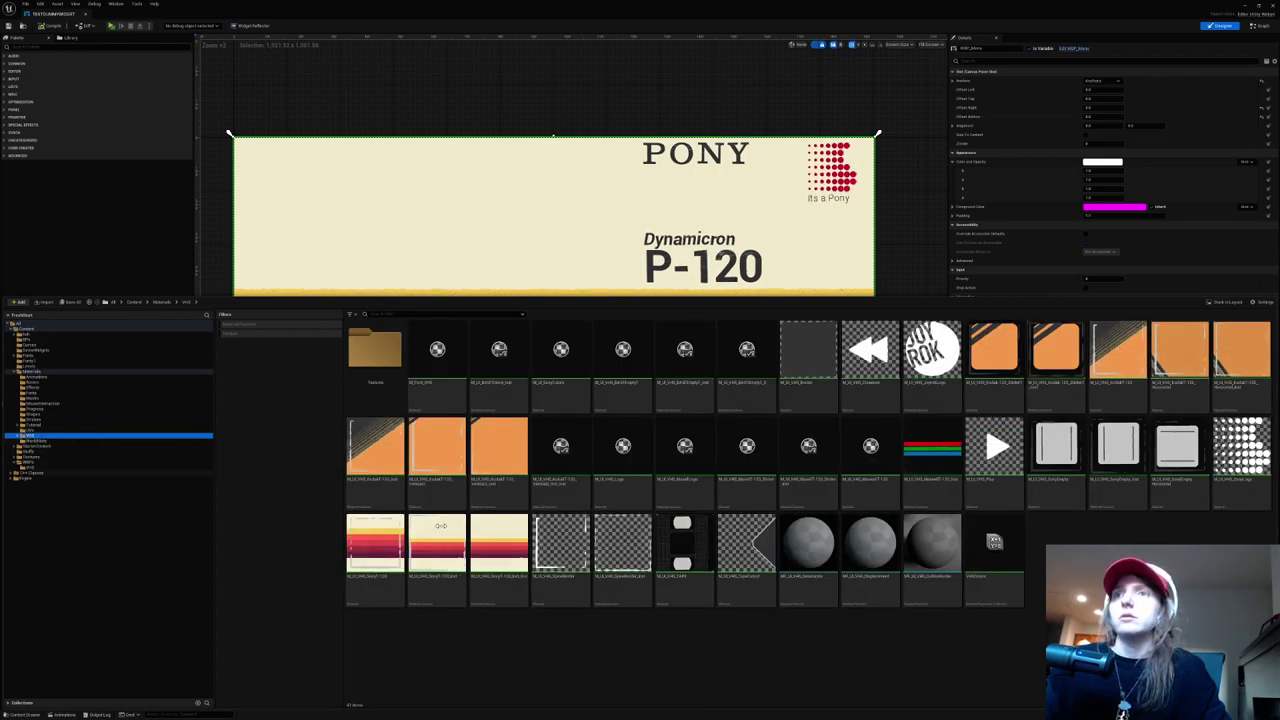
{"action": "left_click", "coordinate": [376, 553]}
{"action": "double_click", "coordinate": [506, 574]}
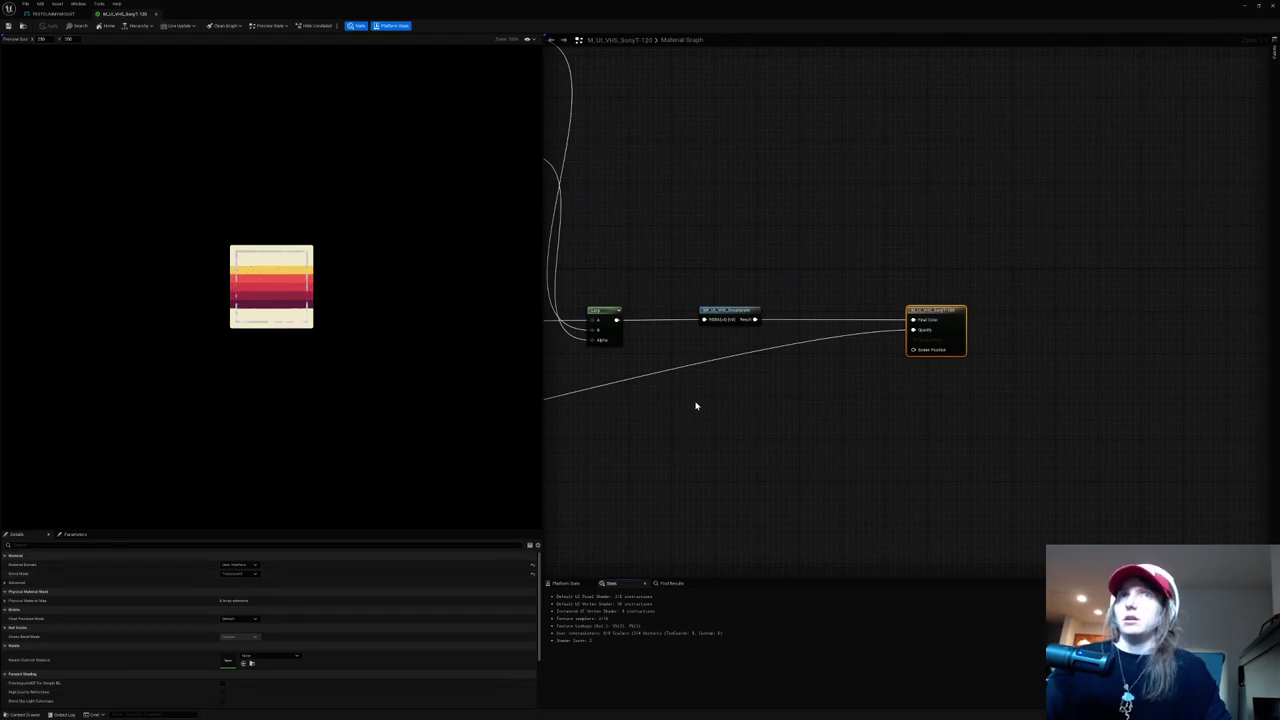
Step: Enlarge the material's preview size so the striped label fills much more of the preview area
{"action": "right_click_drag", "start_coordinate": [696, 405], "coordinate": [973, 405]}
{"action": "scroll", "coordinate": [975, 409], "scroll_direction": "down", "scroll_amount": 1}
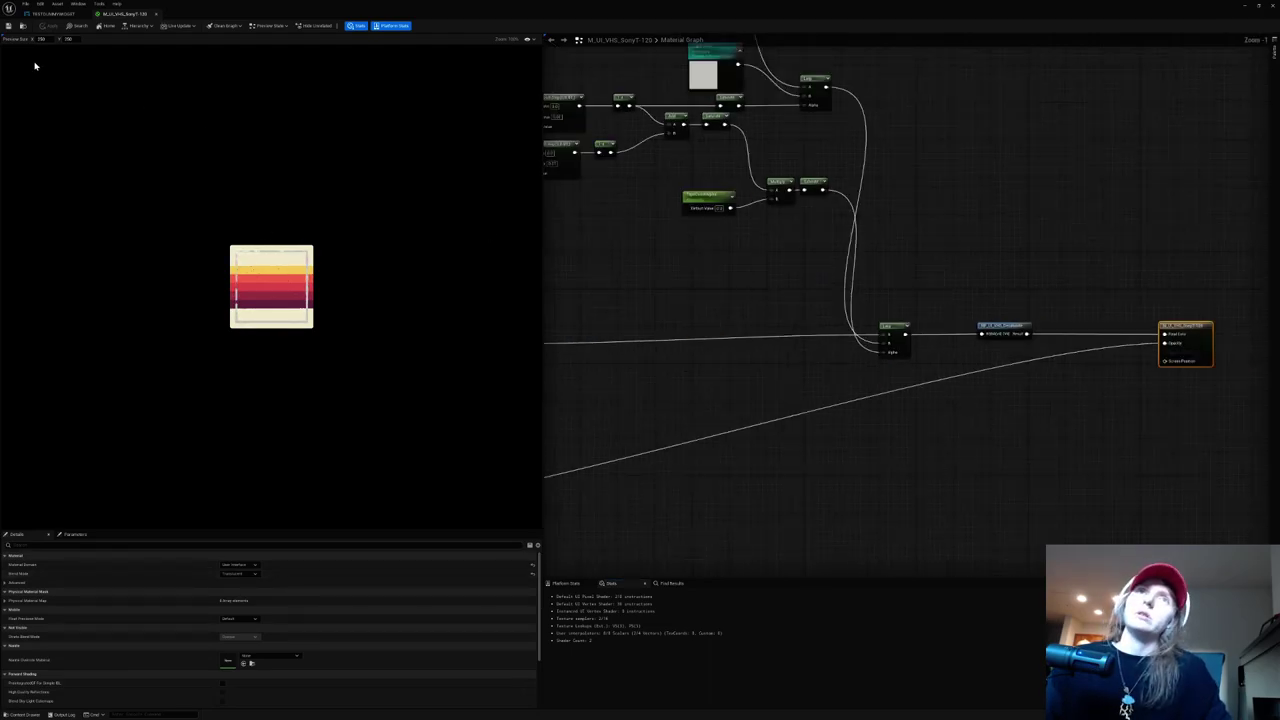
{"action": "left_click_drag", "start_coordinate": [40, 42], "coordinate": [73, 39]}
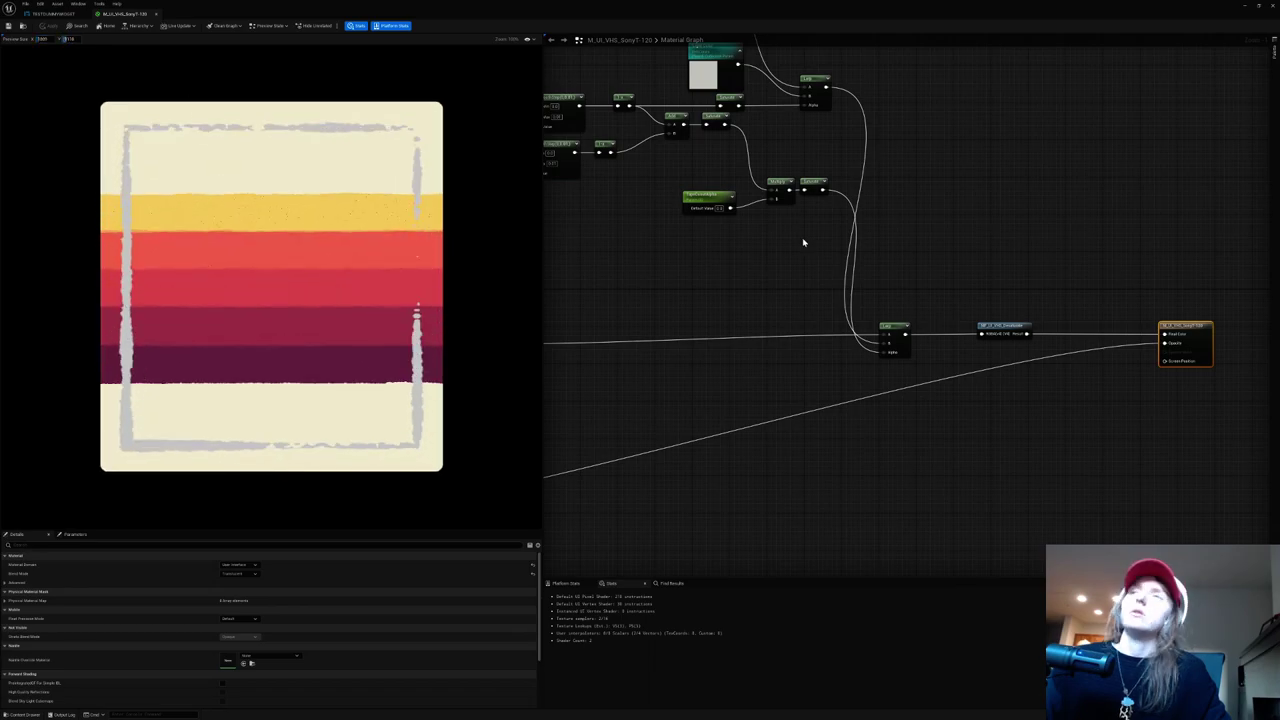
Step: Examine the overall layout of the material graph, from the highlight nodes back to the two gradient groups
{"action": "scroll", "coordinate": [851, 291], "scroll_direction": "down", "scroll_amount": 6}
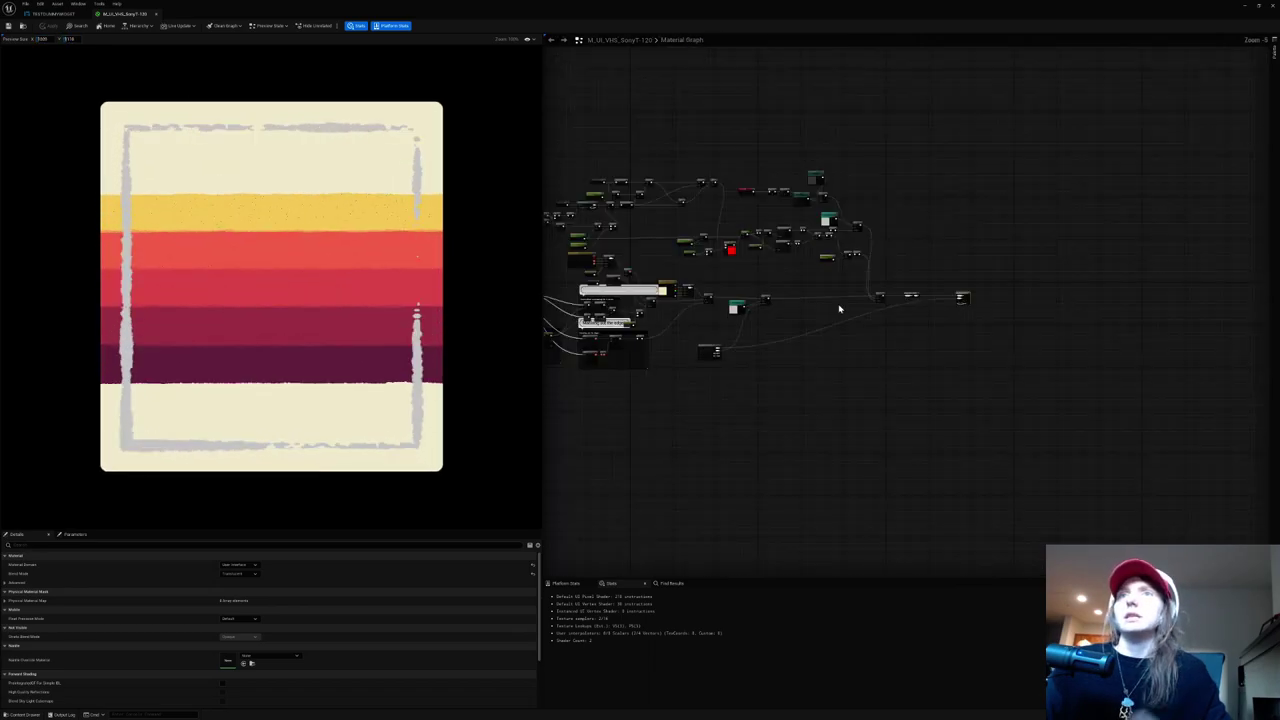
{"action": "right_click_drag", "start_coordinate": [566, 169], "coordinate": [763, 191]}
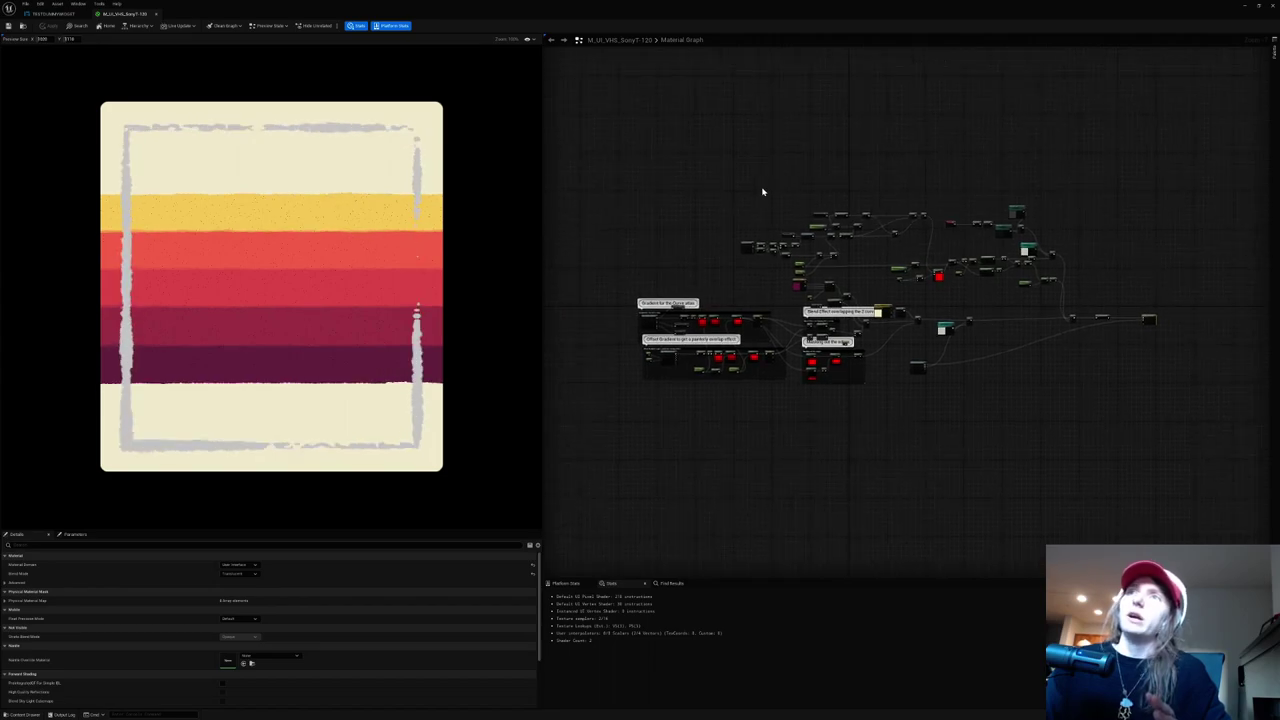
{"action": "left_click_drag", "start_coordinate": [1095, 275], "coordinate": [1094, 277]}
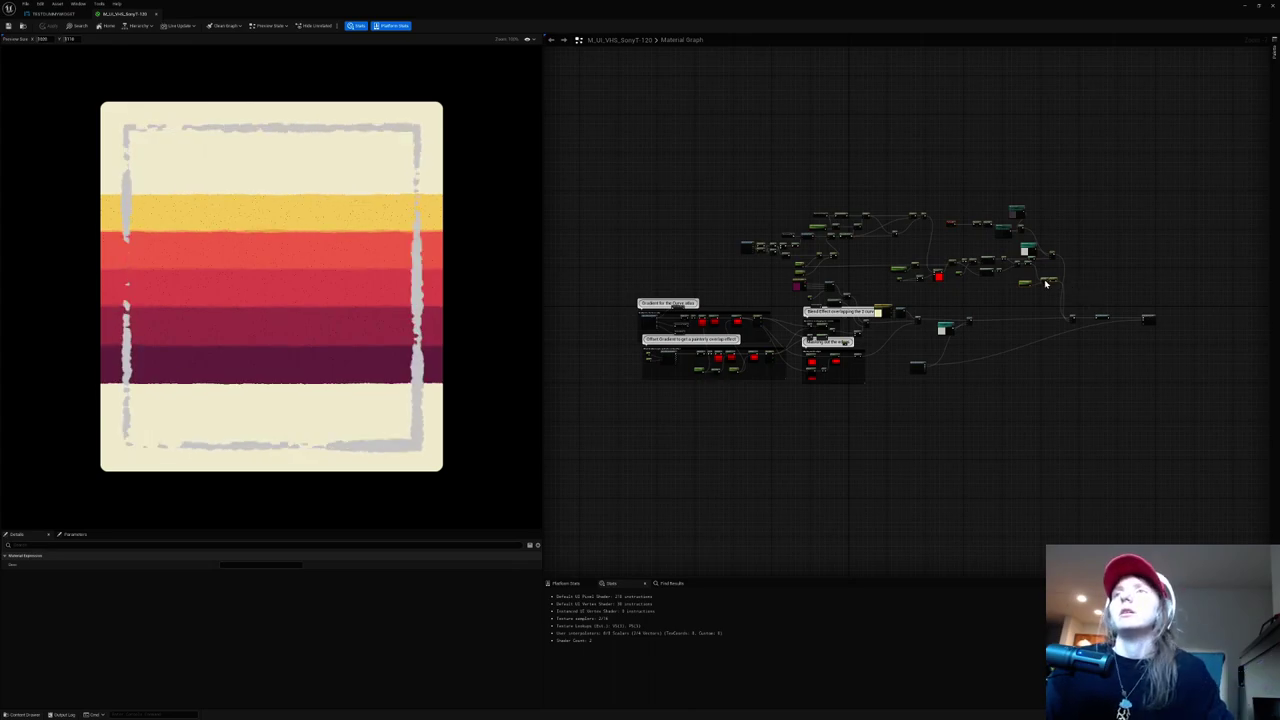
{"action": "scroll", "coordinate": [962, 290], "scroll_direction": "up", "scroll_amount": 5}
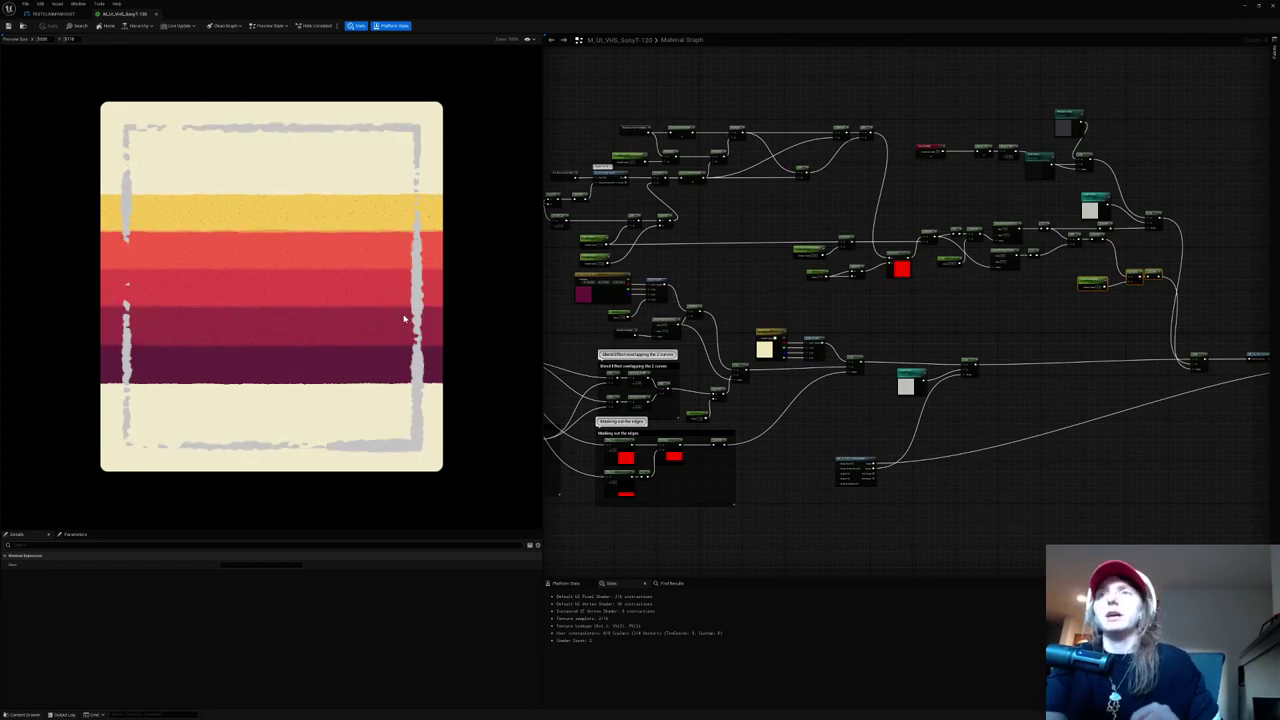
{"action": "right_click_drag", "start_coordinate": [743, 245], "coordinate": [1079, 165]}
{"action": "scroll", "coordinate": [760, 262], "scroll_direction": "up", "scroll_amount": 1}
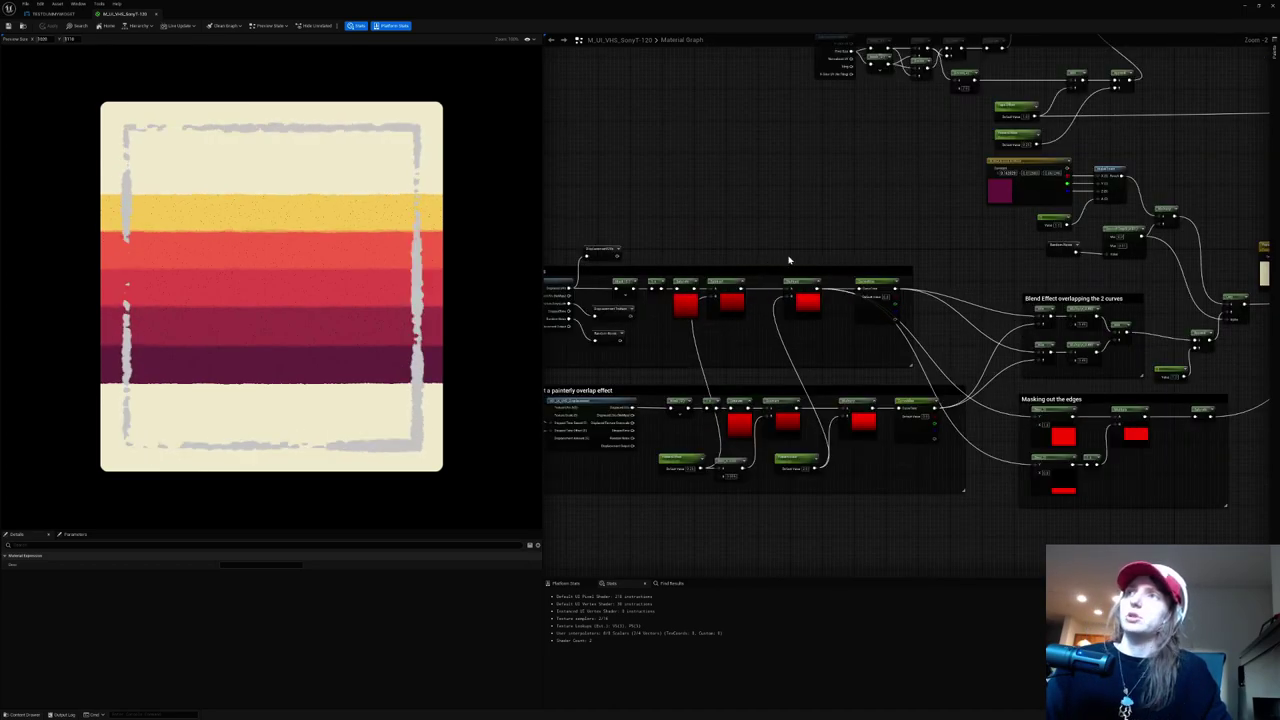
{"action": "scroll", "coordinate": [787, 262], "scroll_direction": "down", "scroll_amount": 1}
{"action": "right_click_drag", "start_coordinate": [791, 254], "coordinate": [783, 220]}
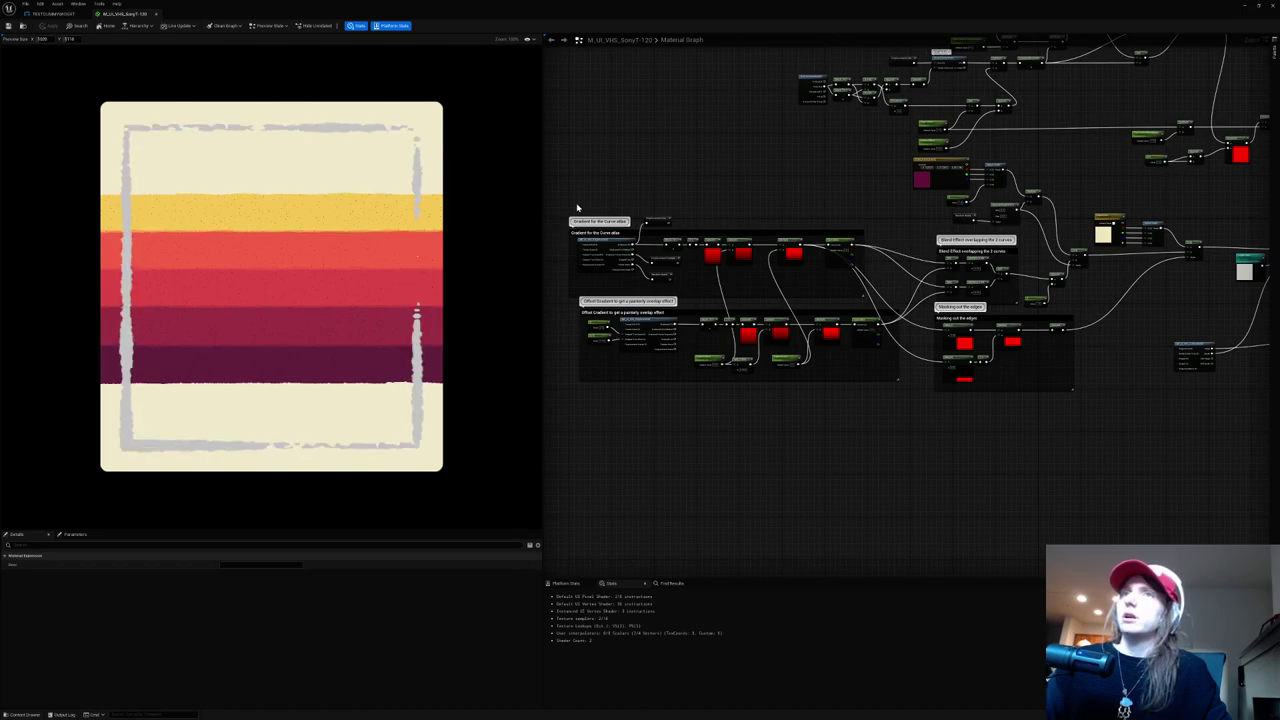
Step: Examine the displacement functions in both gradient groups, the curve blend, the edge masking and the border function feeding the Lerp
{"action": "left_click_drag", "start_coordinate": [680, 208], "coordinate": [600, 338]}
{"action": "scroll", "coordinate": [634, 282], "scroll_direction": "up", "scroll_amount": 2}
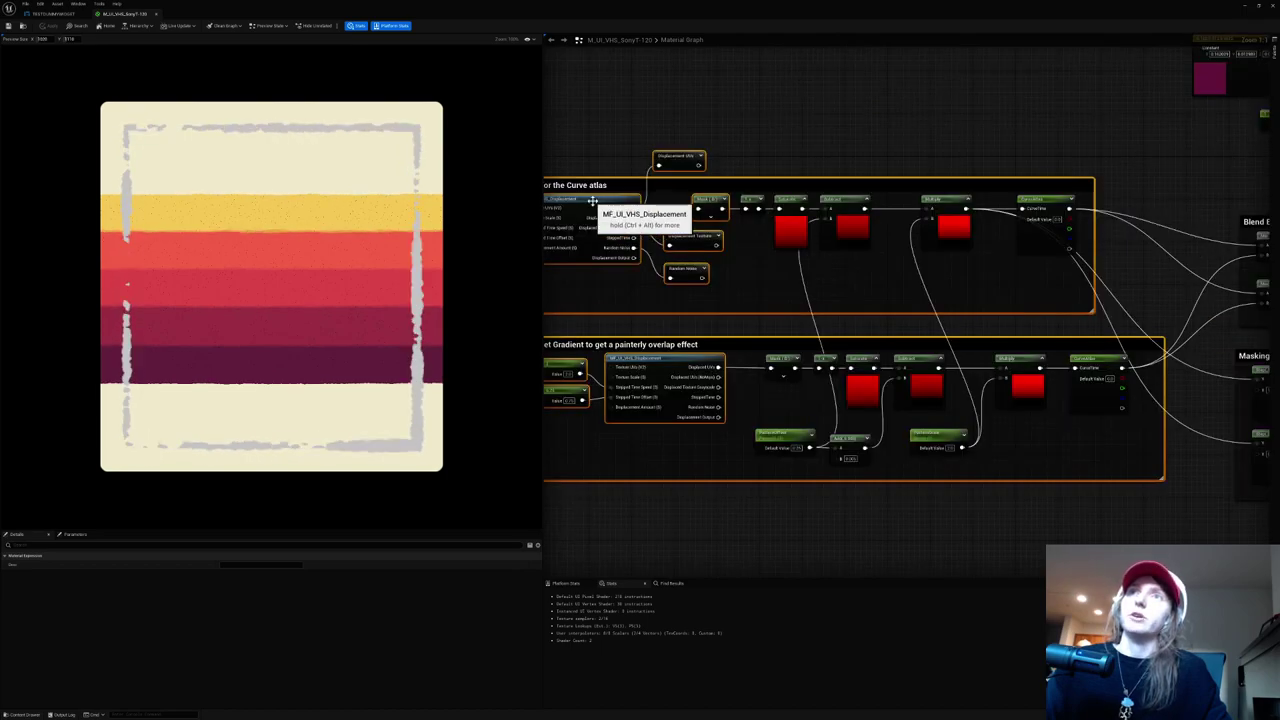
{"action": "left_click", "coordinate": [592, 200]}
{"action": "right_click_drag", "start_coordinate": [609, 208], "coordinate": [742, 196]}
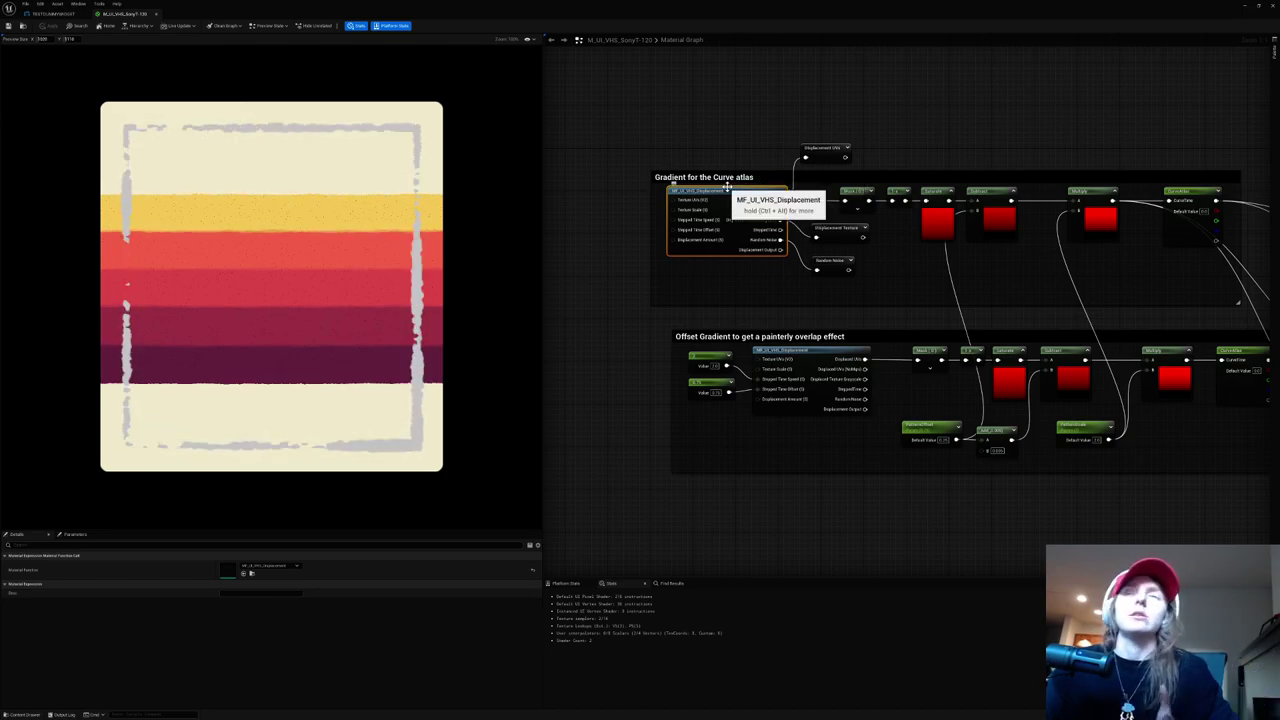
{"action": "left_click", "coordinate": [830, 350]}
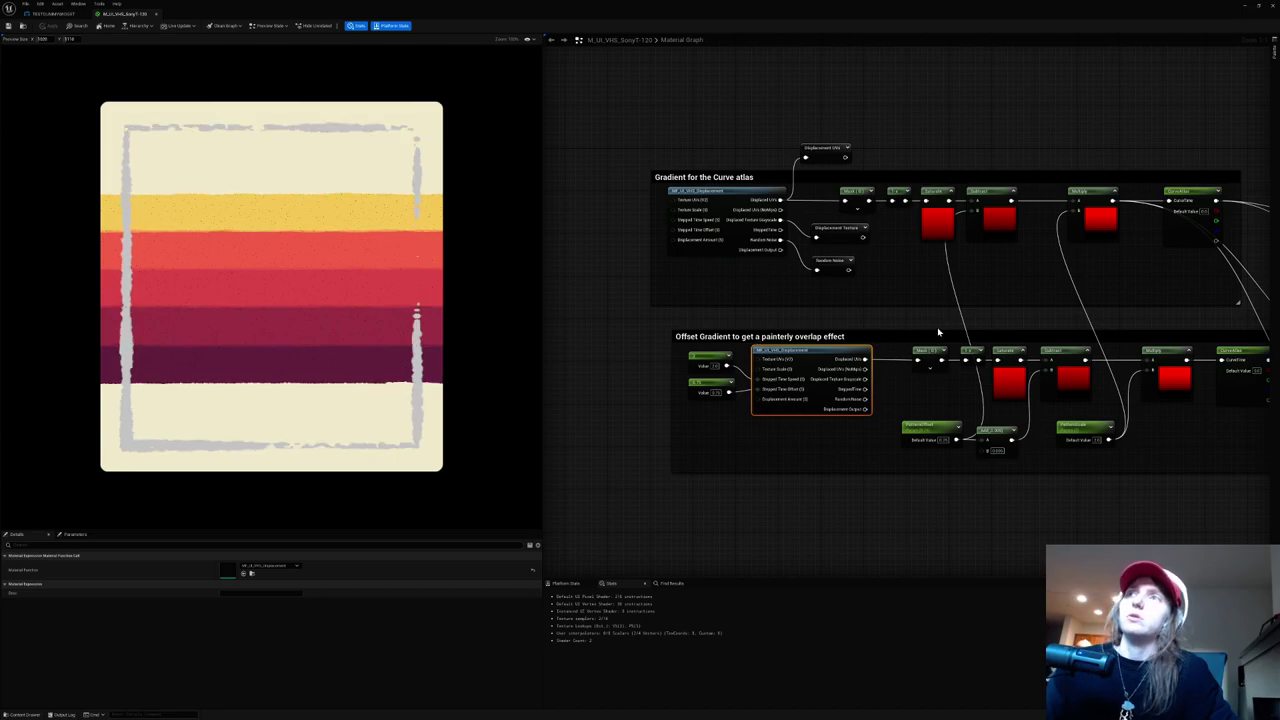
{"action": "right_click_drag", "start_coordinate": [880, 326], "coordinate": [615, 306]}
{"action": "right_click_drag", "start_coordinate": [975, 313], "coordinate": [545, 320]}
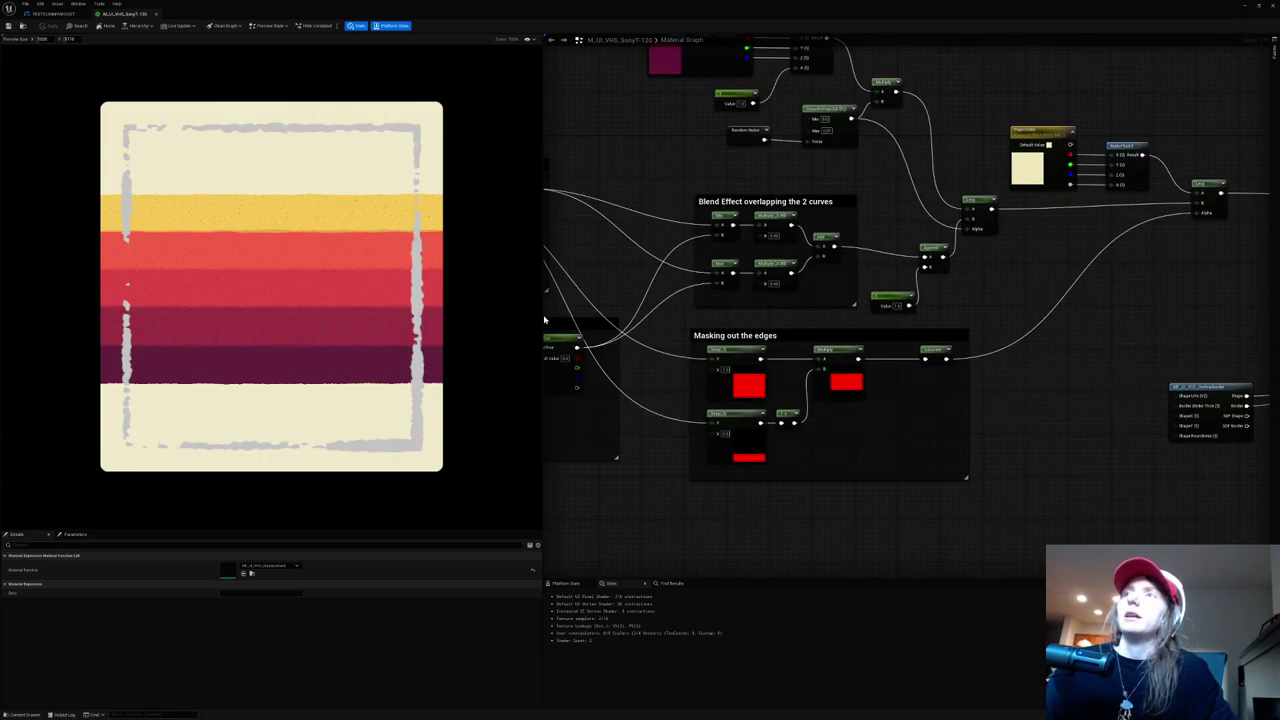
{"action": "right_click_drag", "start_coordinate": [1033, 330], "coordinate": [740, 320]}
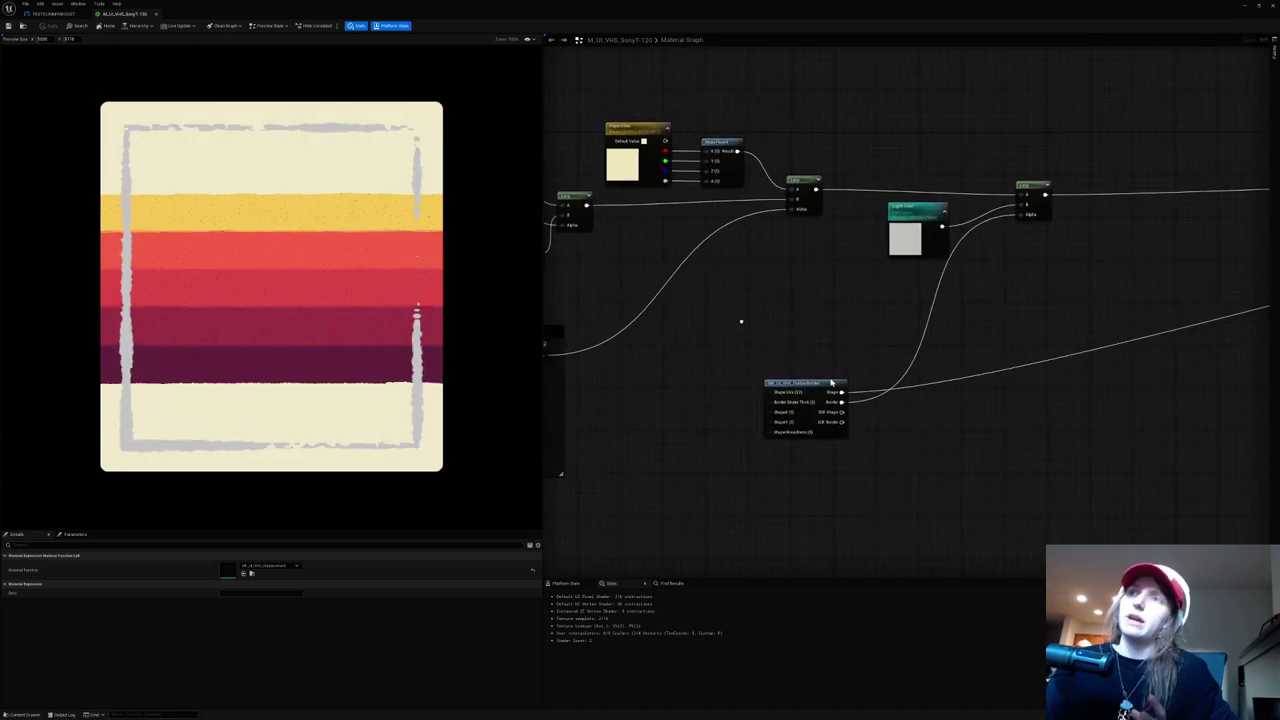
{"action": "left_click", "coordinate": [818, 410]}
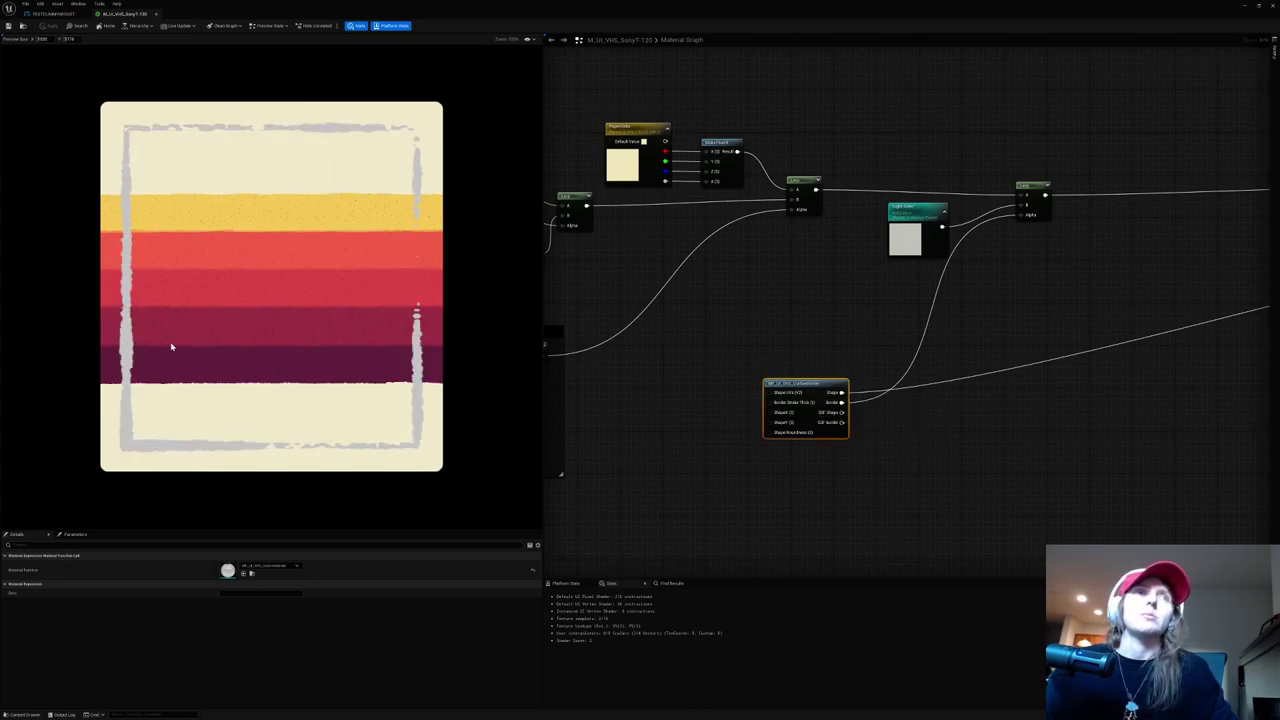
Step: Add a Constant node with value 0 beside the border Lerp and connect it to that Lerp's Alpha, replacing the border input
{"action": "left_click", "coordinate": [1005, 240]}
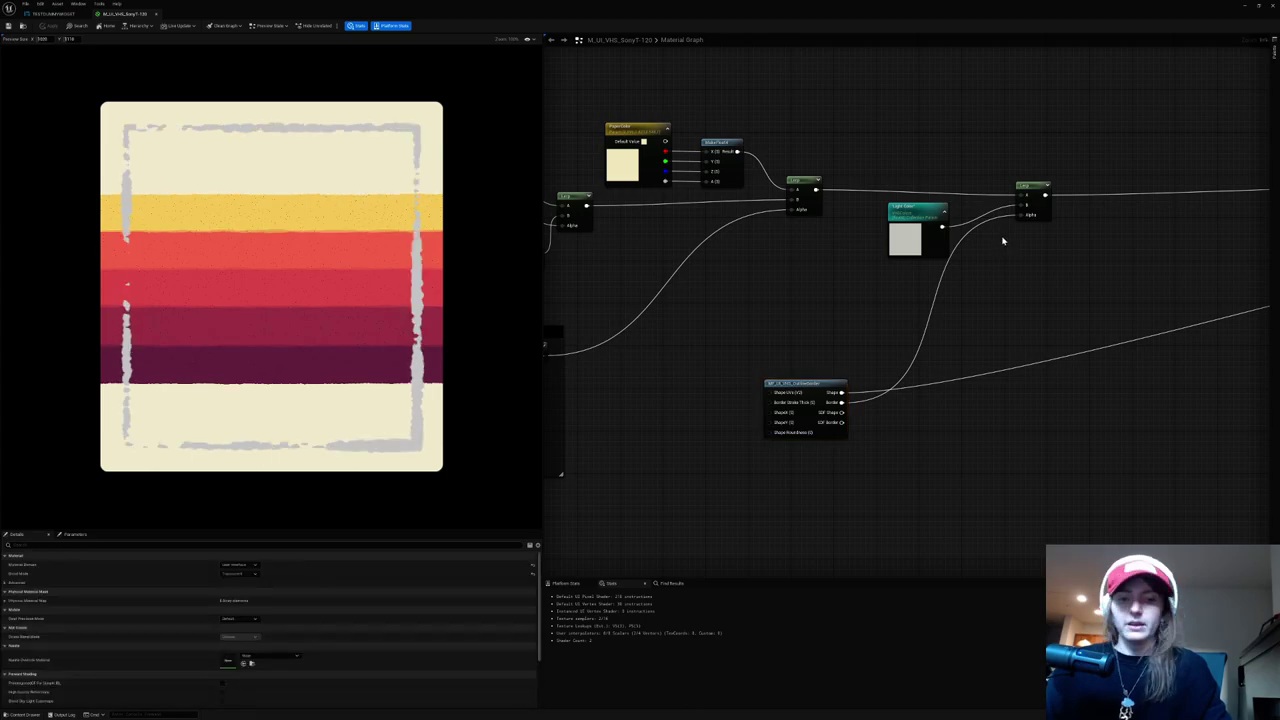
{"action": "left_click", "coordinate": [1001, 235]}
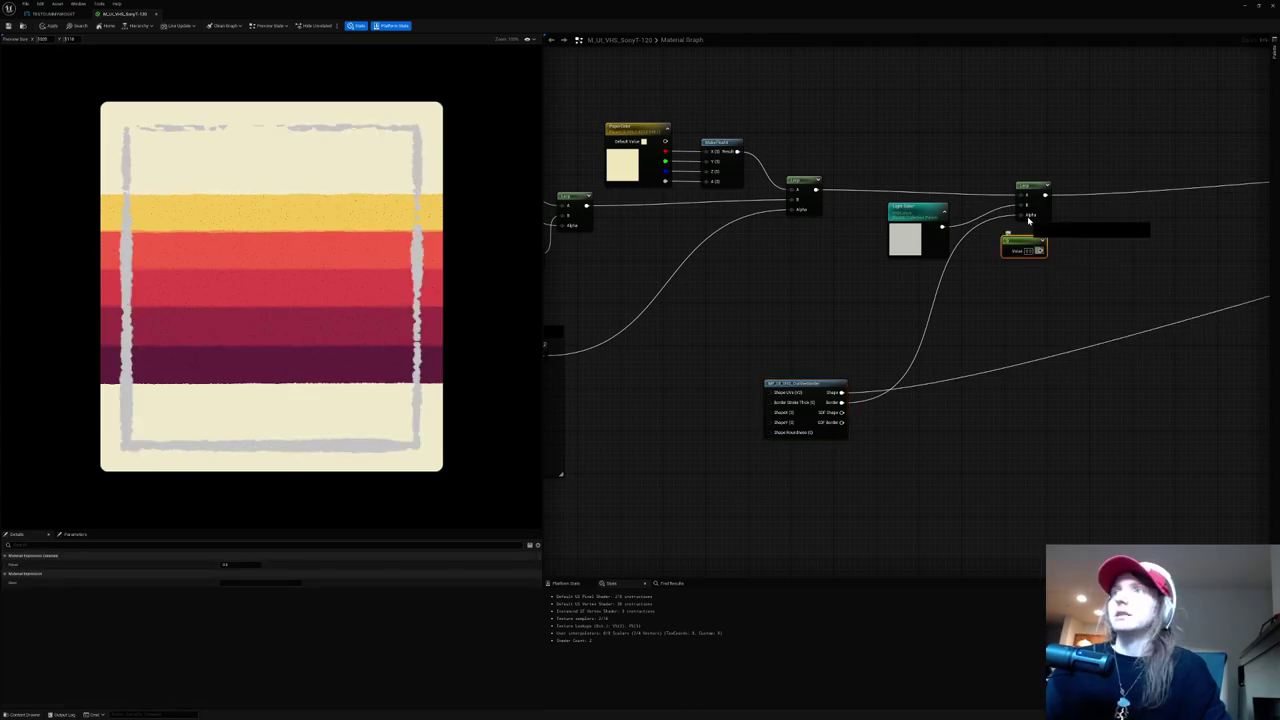
{"action": "left_click_drag", "start_coordinate": [1029, 220], "coordinate": [1029, 220]}
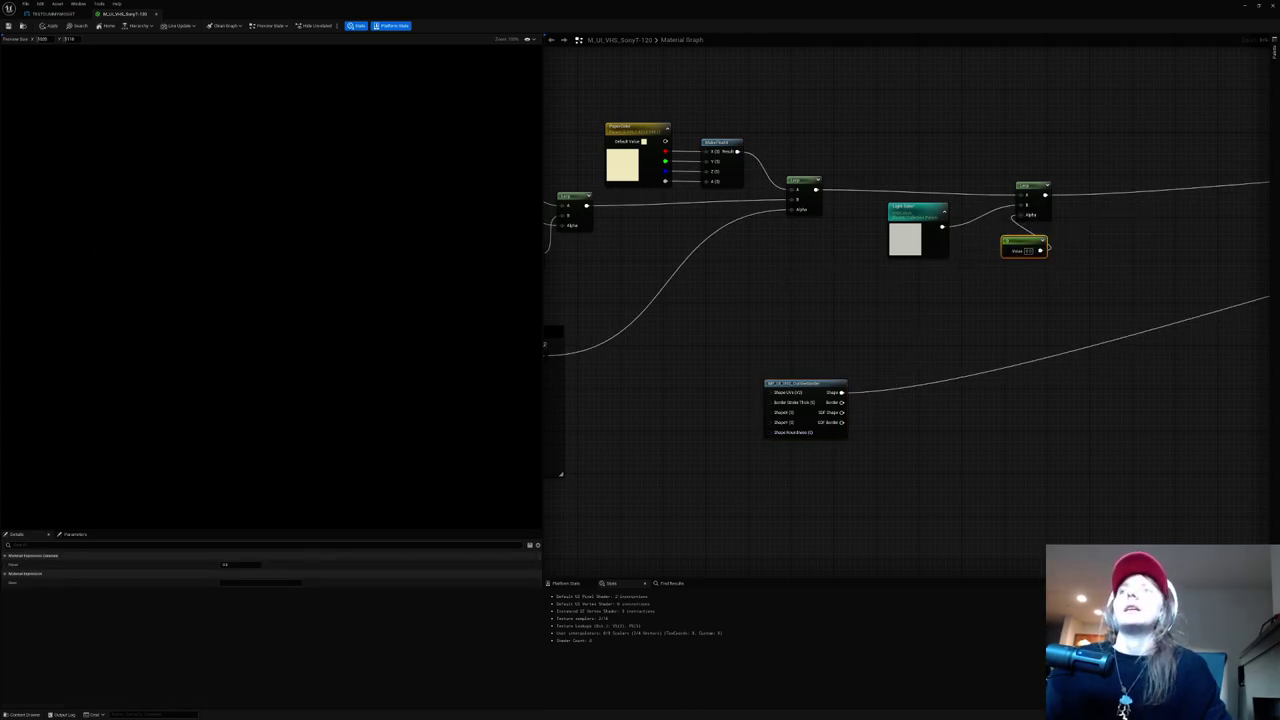
Step: Add a TexCoord node above the Curve atlas gradient and feed it into the Mask nodes of both gradient groups, replacing the displaced UVs
{"action": "right_click_drag", "start_coordinate": [779, 274], "coordinate": [1231, 270]}
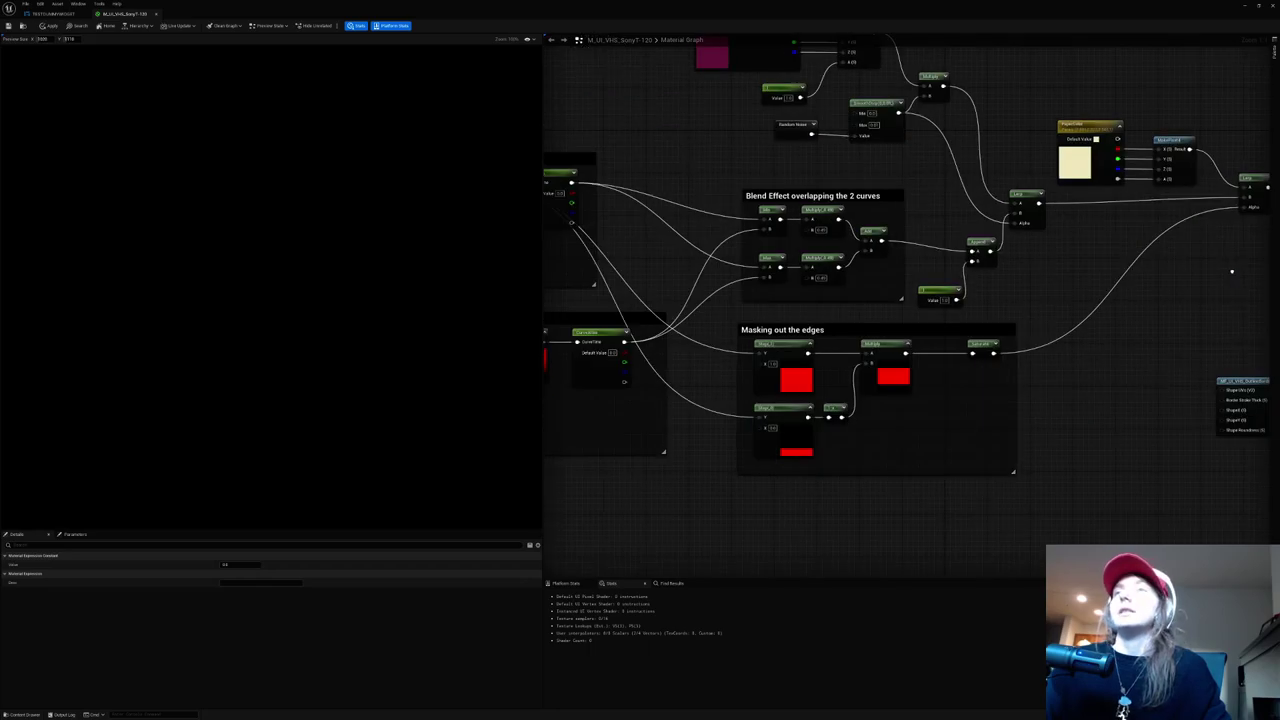
{"action": "right_click_drag", "start_coordinate": [599, 304], "coordinate": [823, 316]}
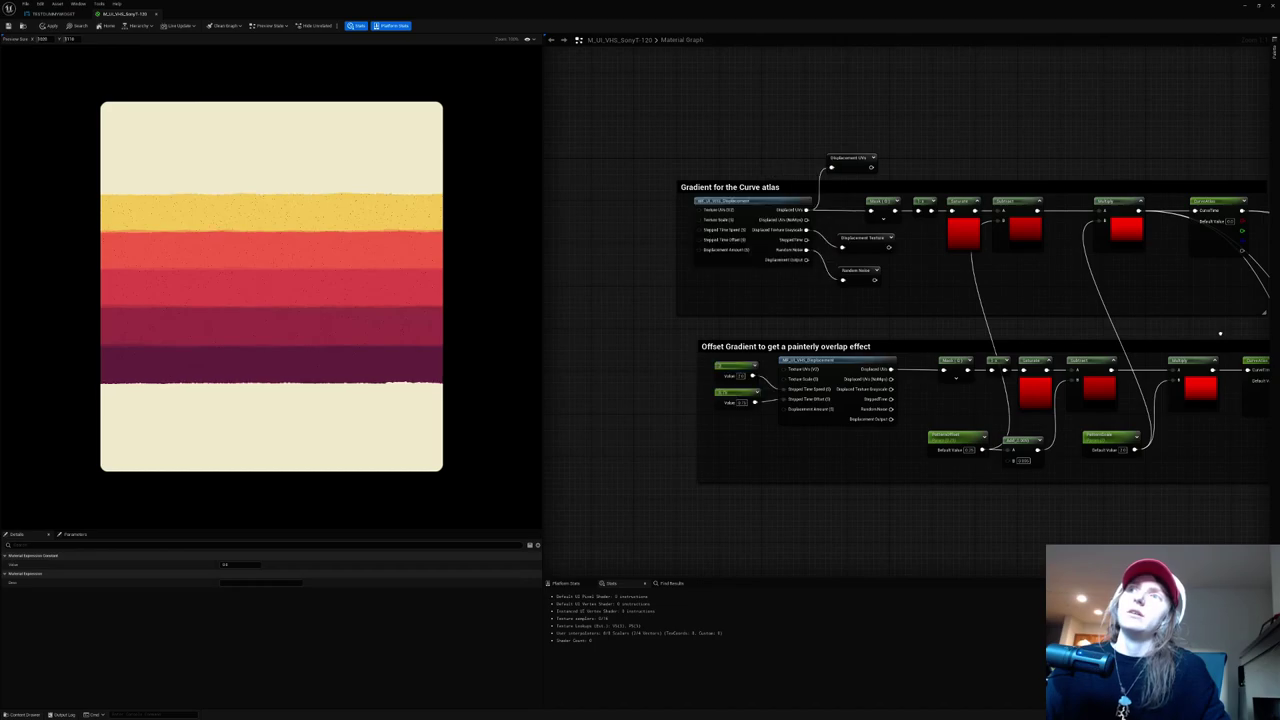
{"action": "right_click_drag", "start_coordinate": [811, 168], "coordinate": [771, 170]}
{"action": "left_click", "coordinate": [769, 168]}
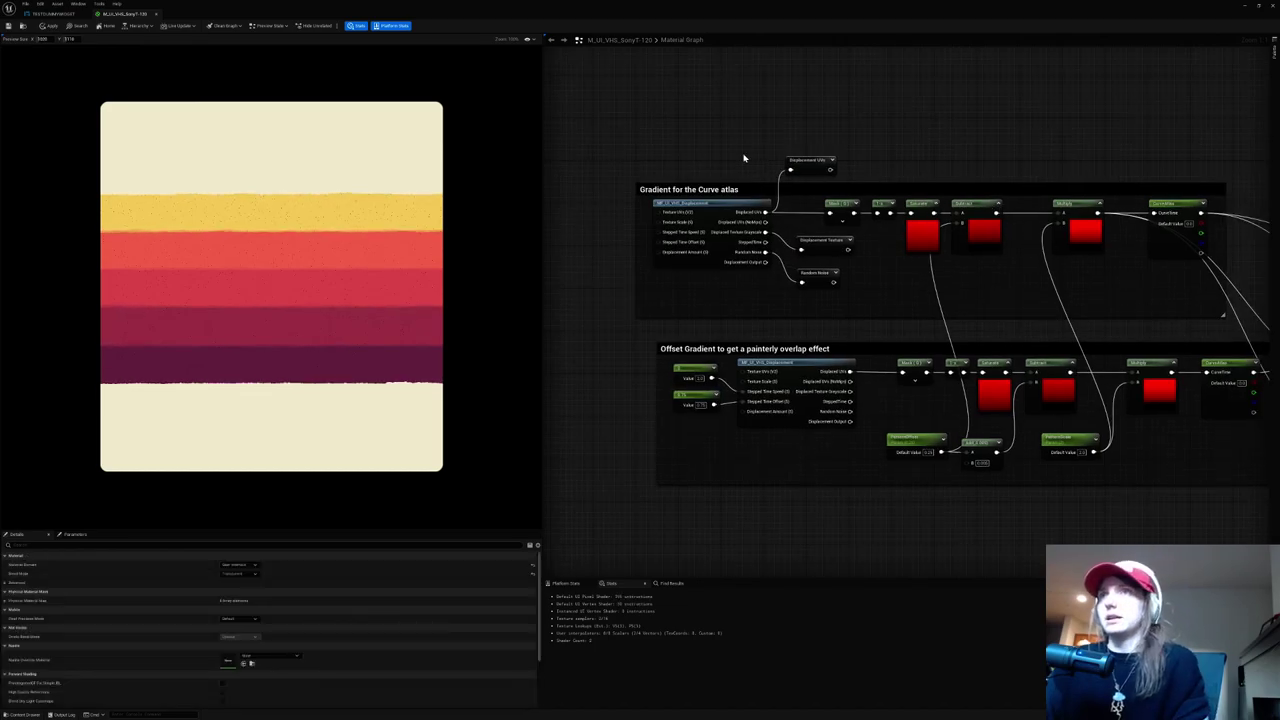
{"action": "key", "text": "u"}
{"action": "left_click", "coordinate": [743, 157]}
{"action": "left_click_drag", "start_coordinate": [762, 163], "coordinate": [832, 218]}
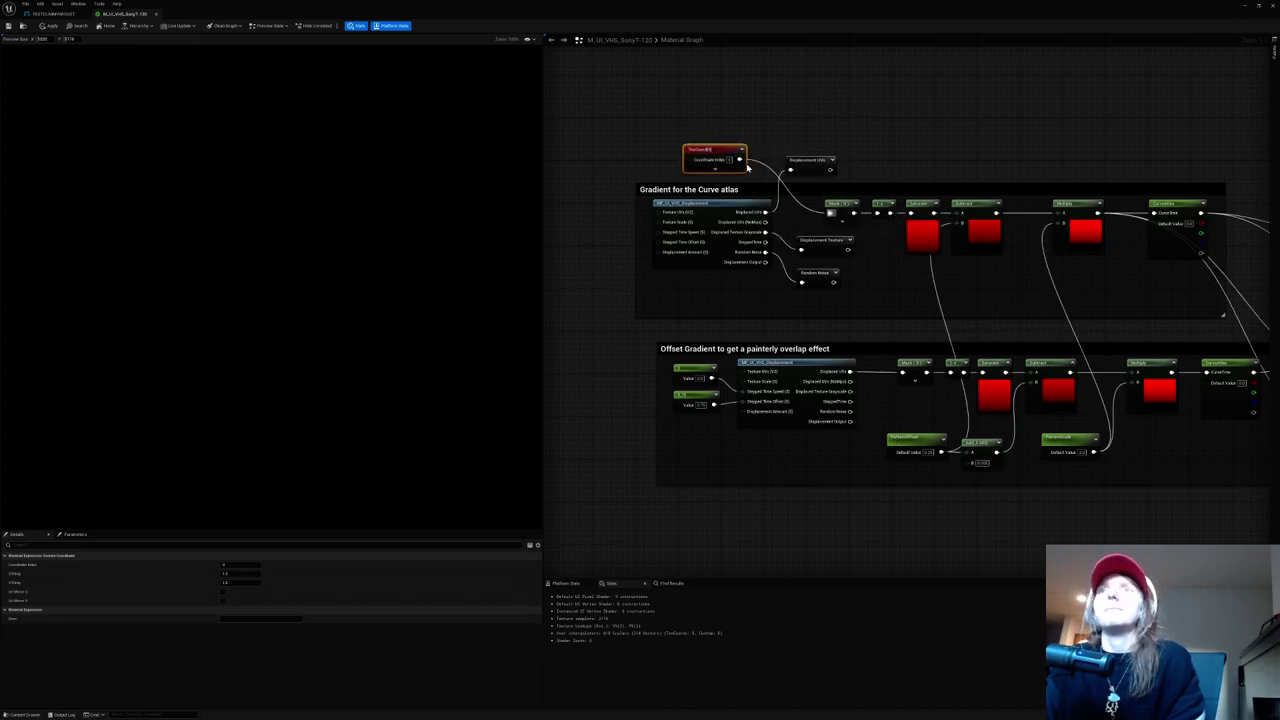
{"action": "left_click_drag", "start_coordinate": [740, 160], "coordinate": [903, 373]}
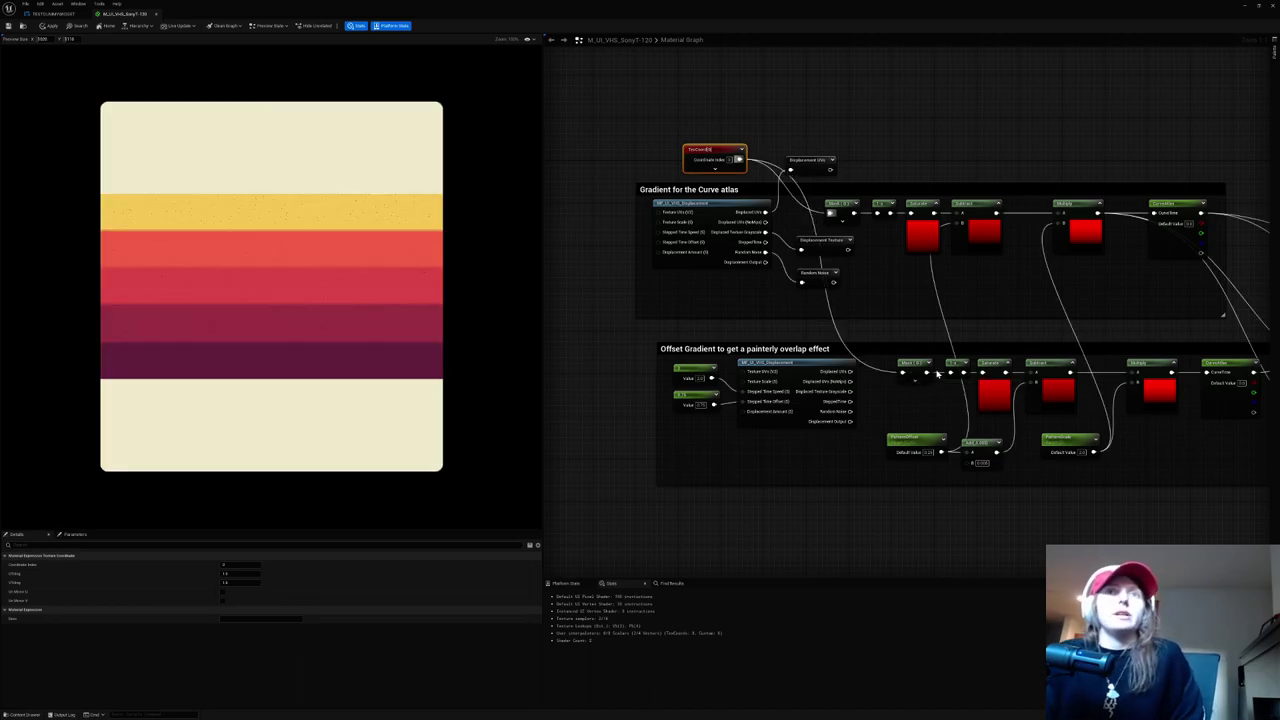
Step: Preview the Multiply node and the curve atlas node that follows it in the Gradient for the Curve atlas group
{"action": "scroll", "coordinate": [387, 332], "scroll_direction": "up", "scroll_amount": 1}
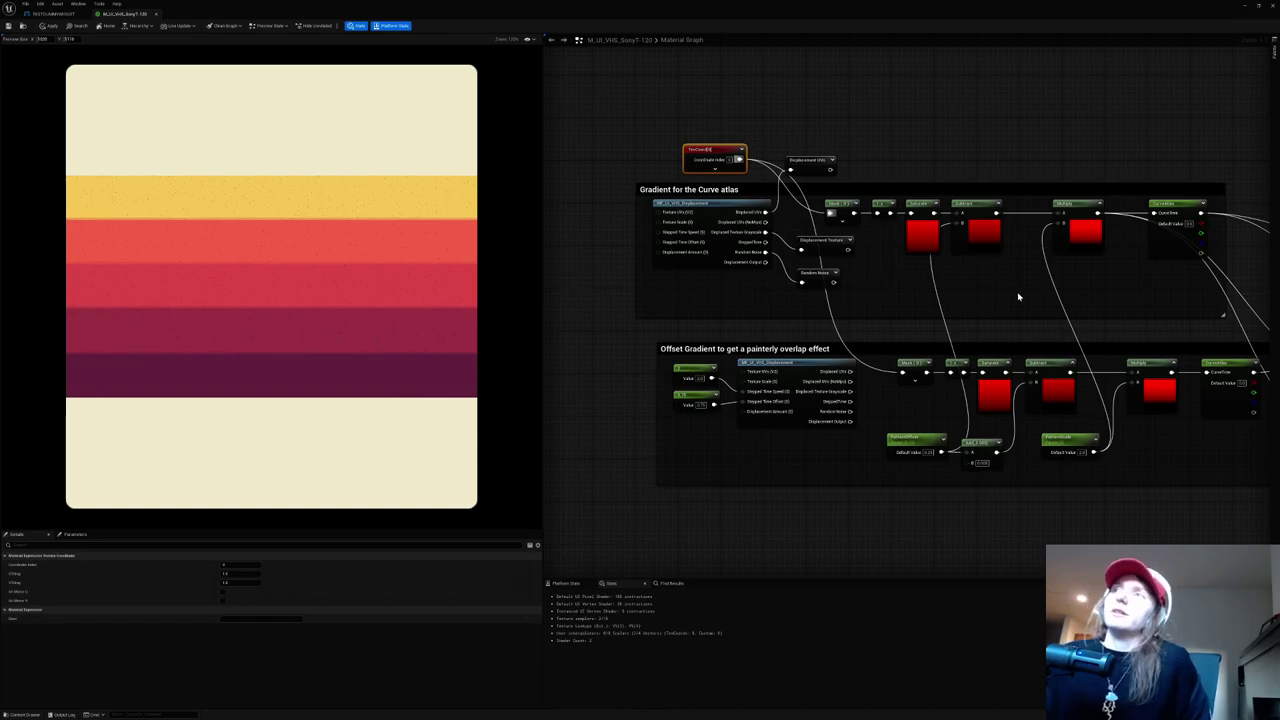
{"action": "right_click_drag", "start_coordinate": [971, 295], "coordinate": [768, 269]}
{"action": "right_click", "coordinate": [884, 222]}
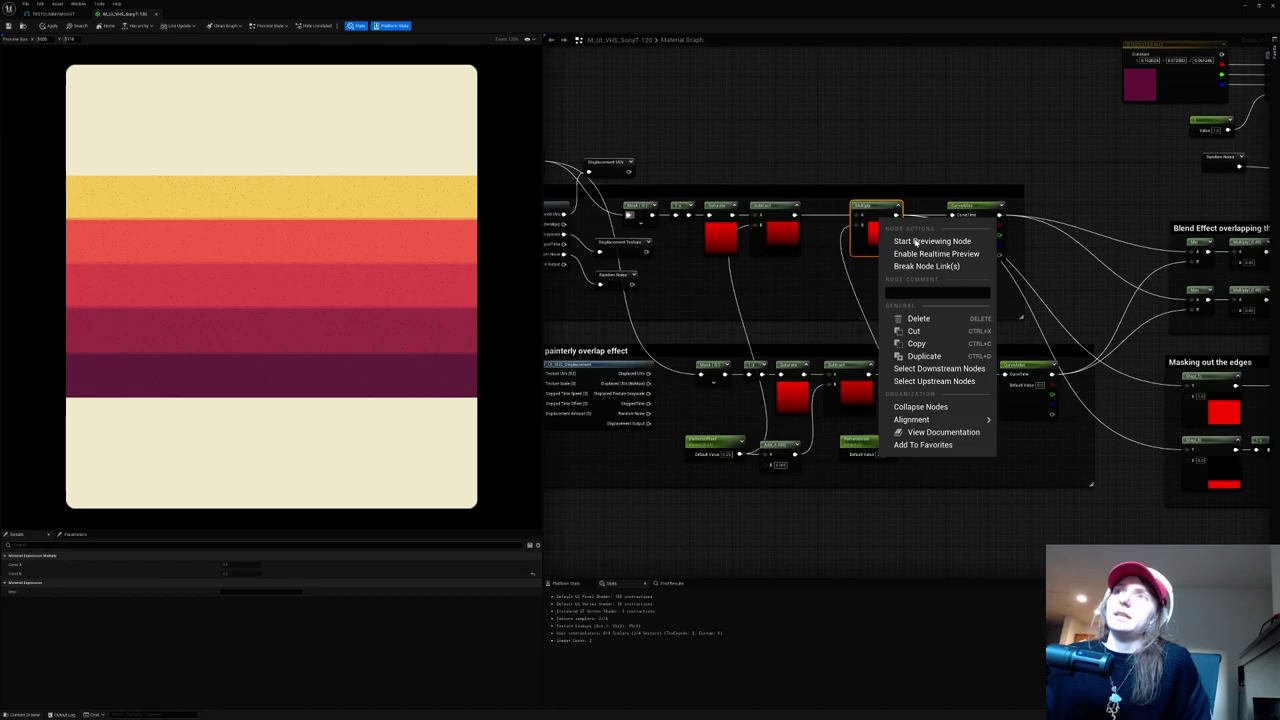
{"action": "left_click", "coordinate": [915, 240]}
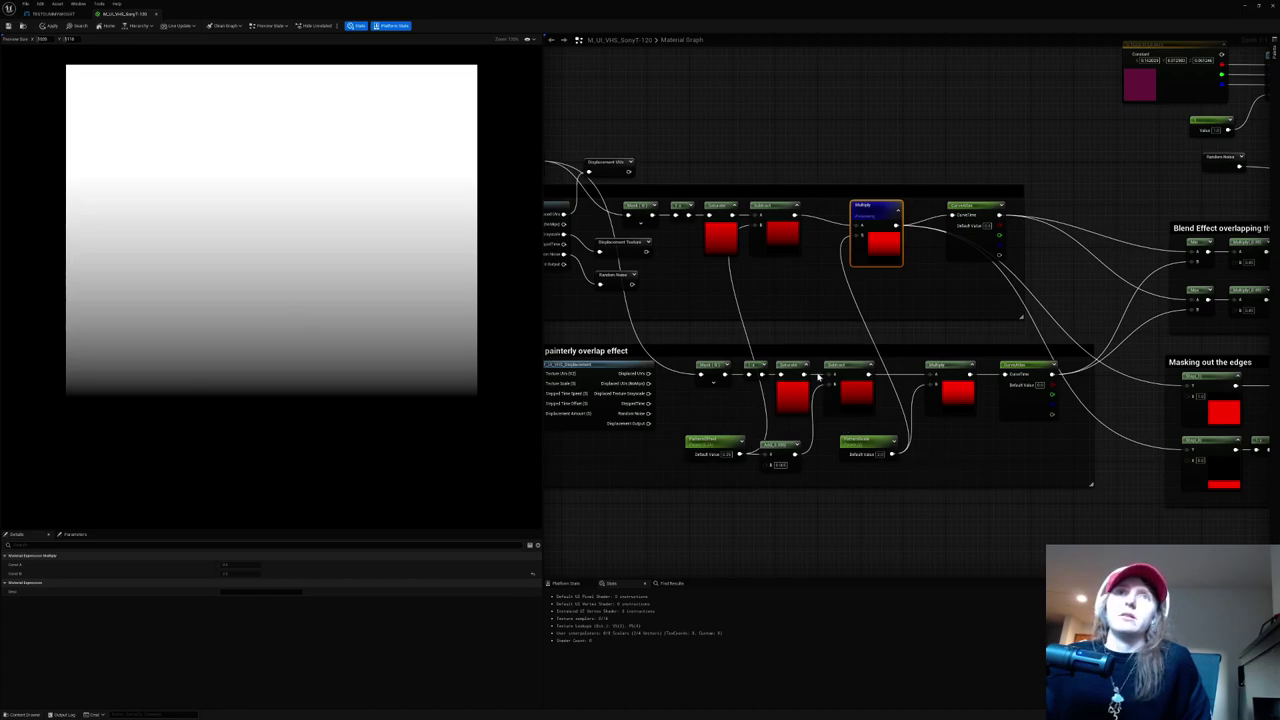
{"action": "right_click", "coordinate": [966, 212]}
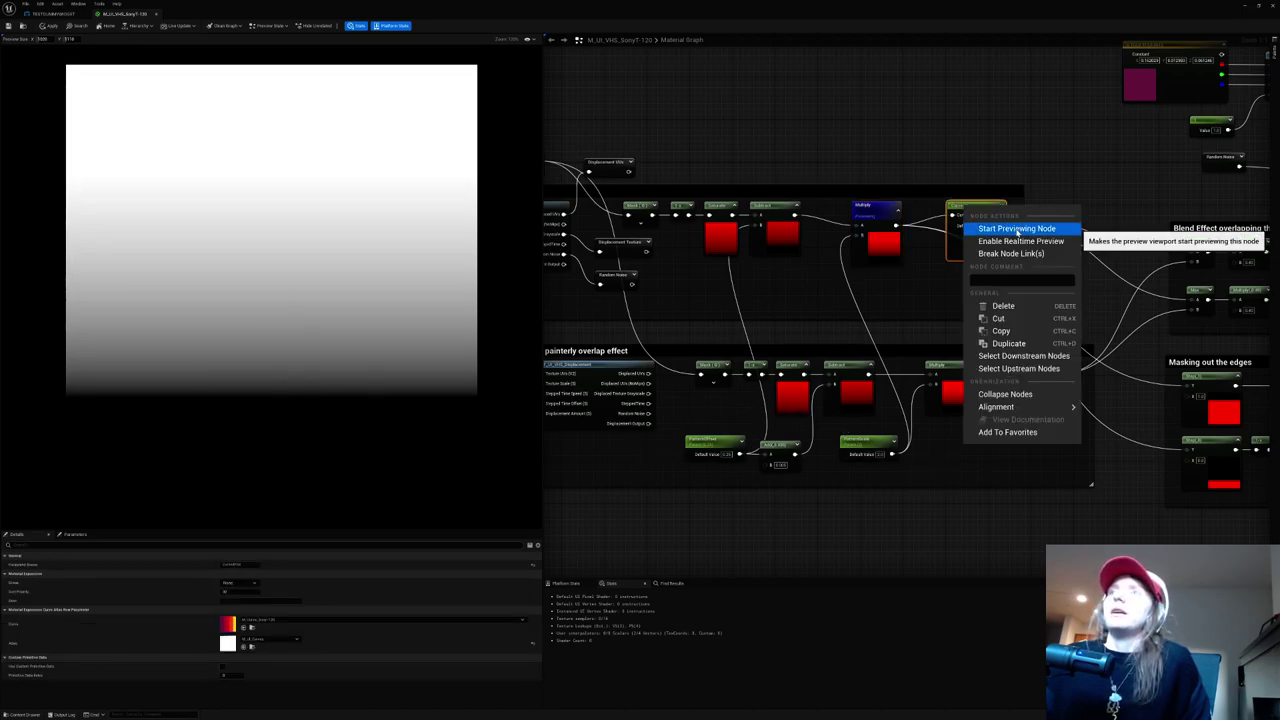
{"action": "left_click", "coordinate": [1016, 229]}
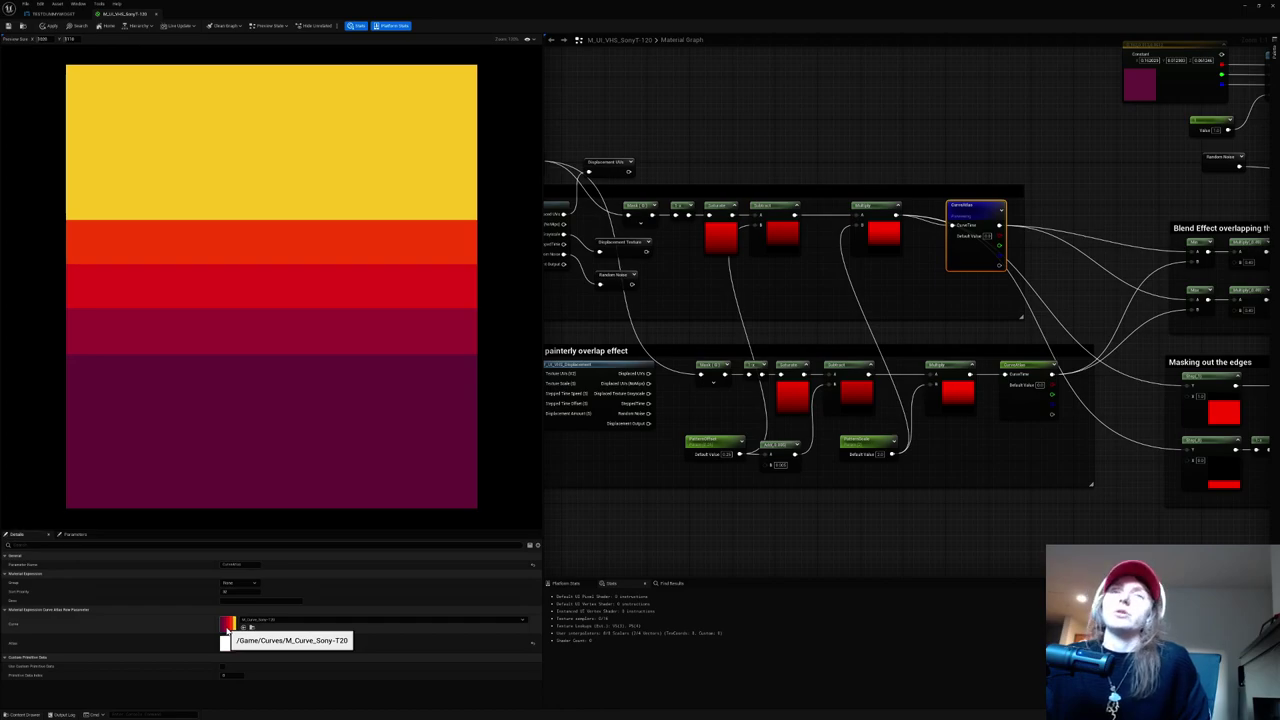
Step: Open the M_Curve_Sony-T20 colour curve and compare its bands with the Sony T-120 cassette reference image in the browser
{"action": "double_click", "coordinate": [227, 630]}
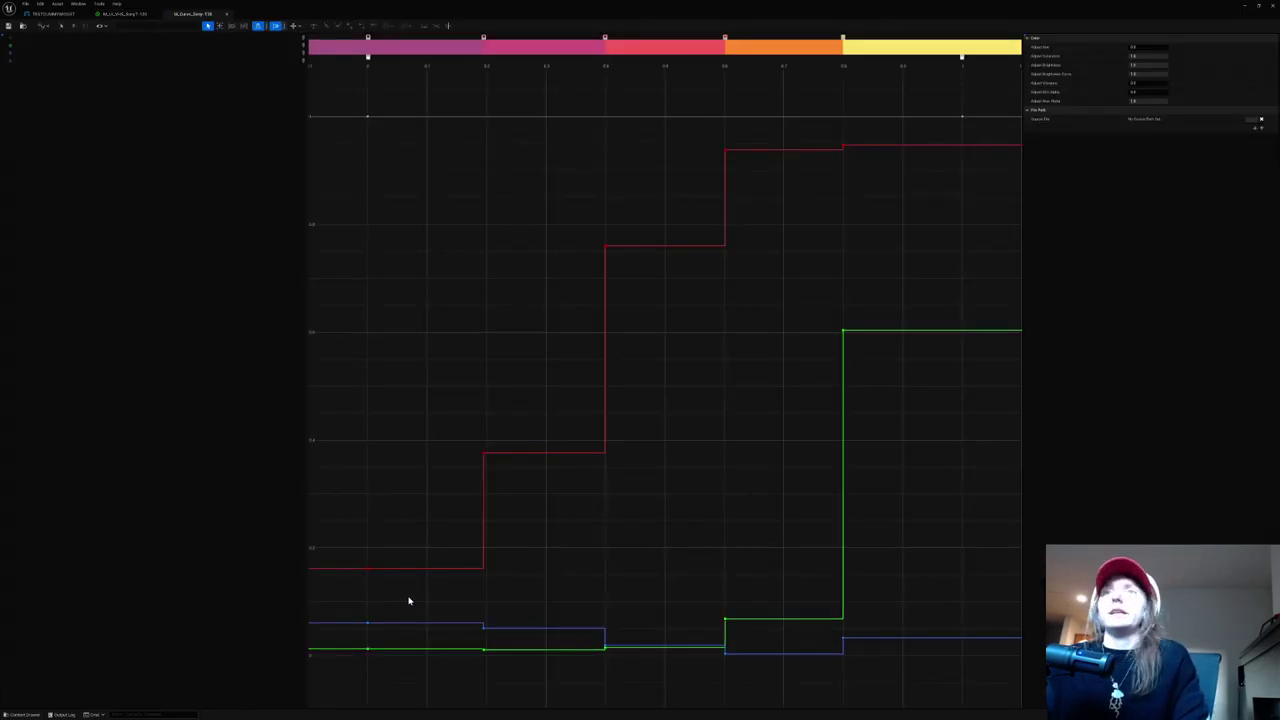
{"action": "key", "text": "alt+Tab"}
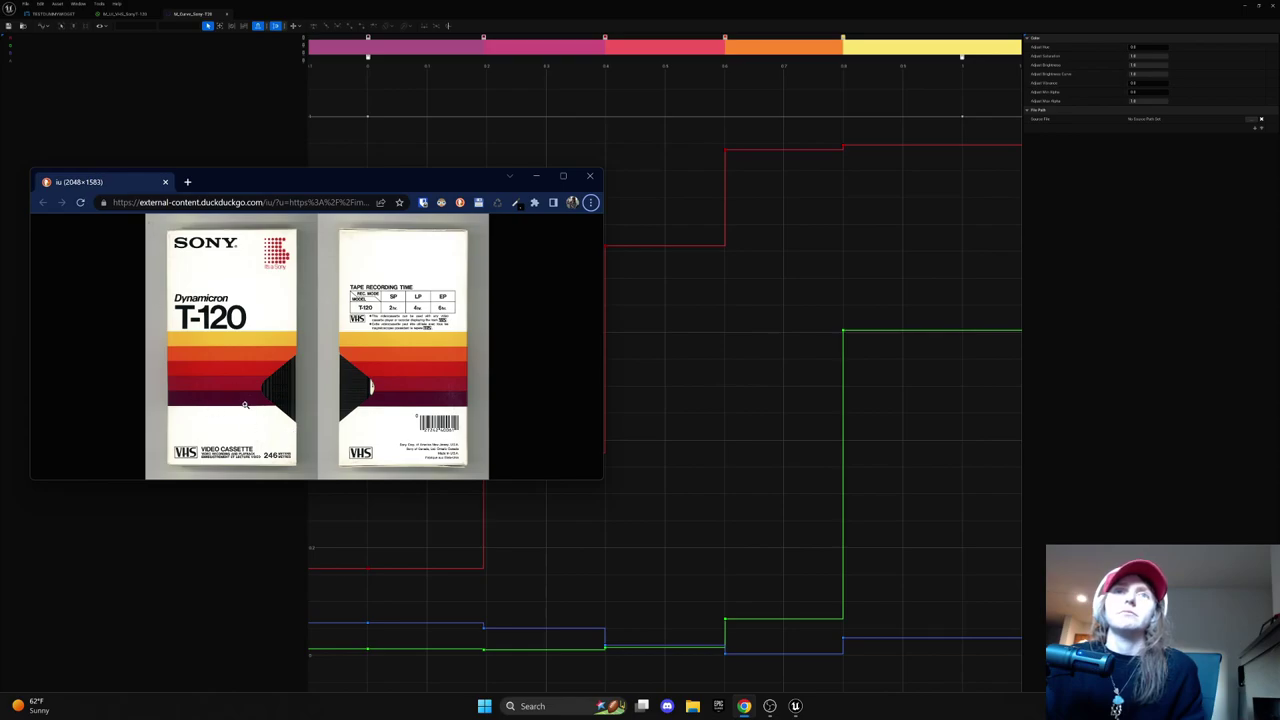
{"action": "left_click", "coordinate": [536, 176]}
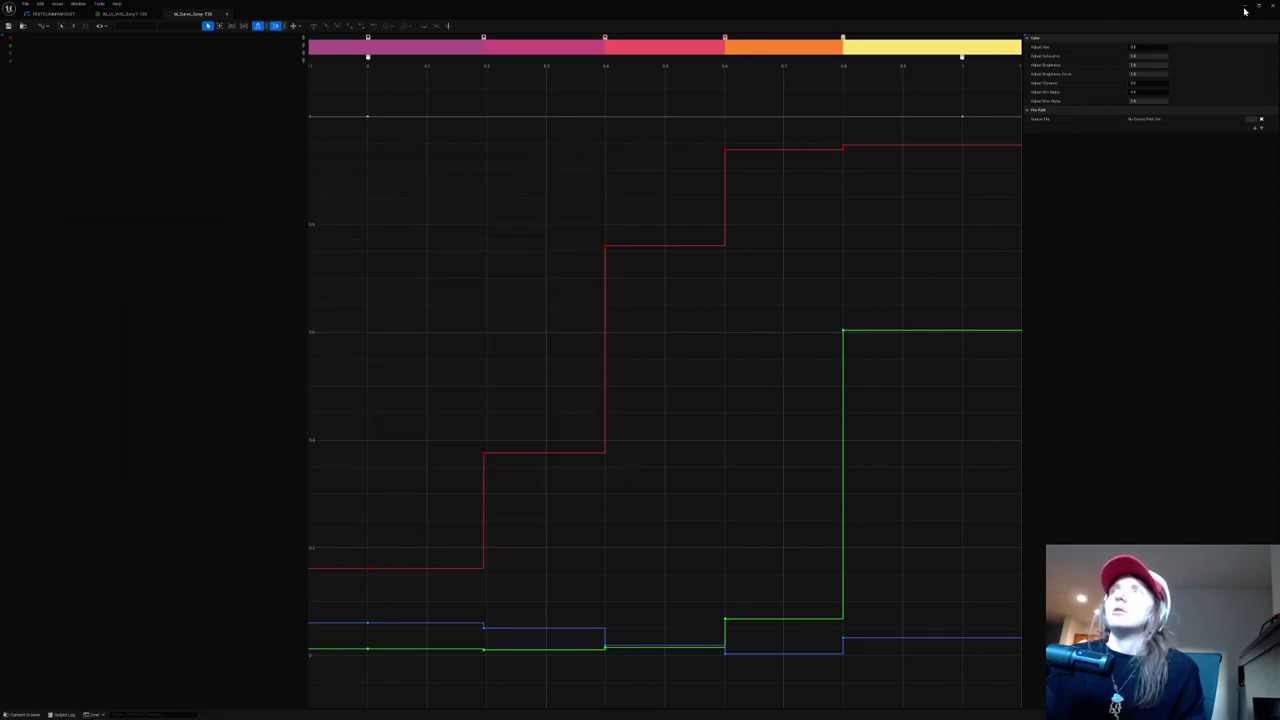
{"action": "left_click", "coordinate": [1245, 11]}
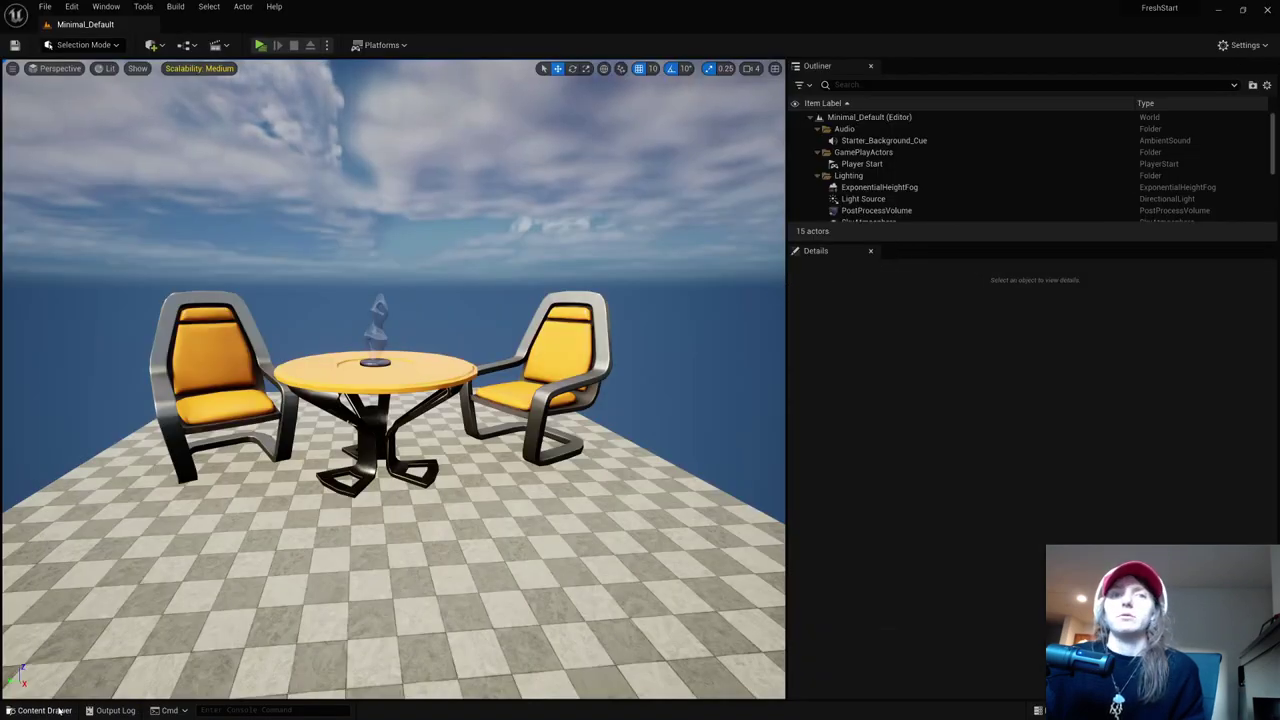
{"action": "left_click", "coordinate": [58, 710]}
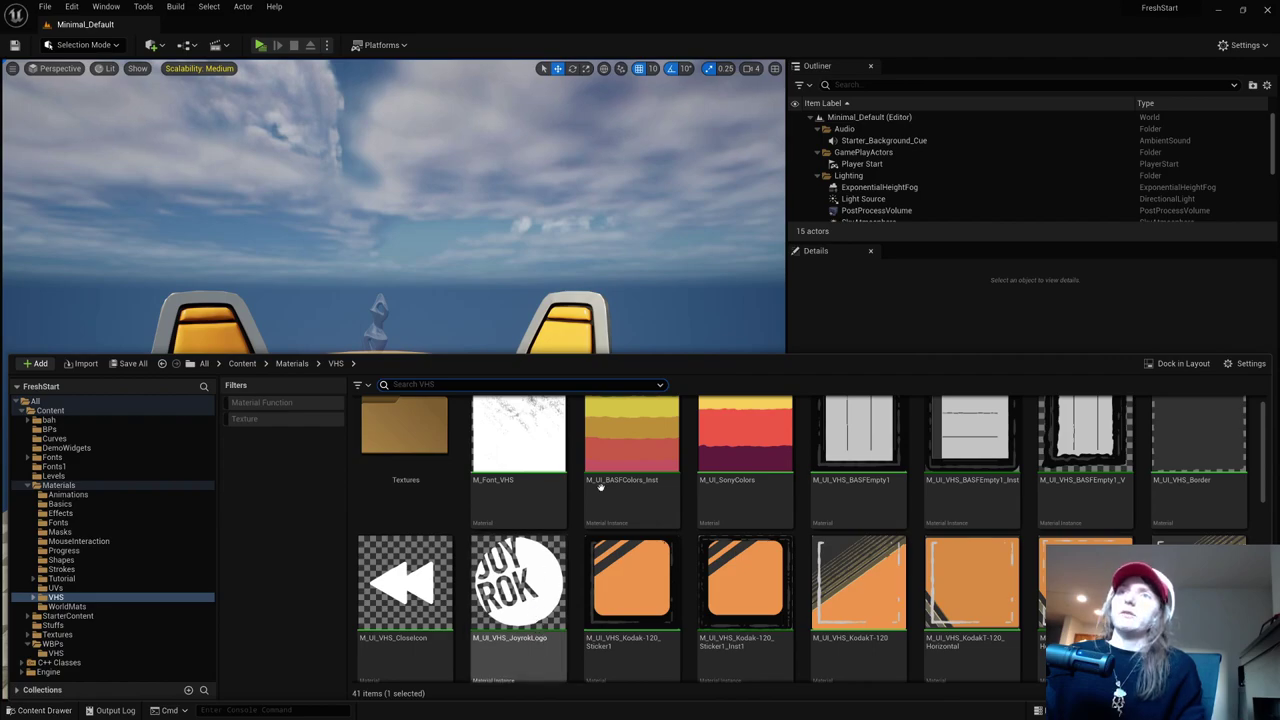
{"action": "key", "text": "alt+Tab"}
{"action": "left_click", "coordinate": [625, 283]}
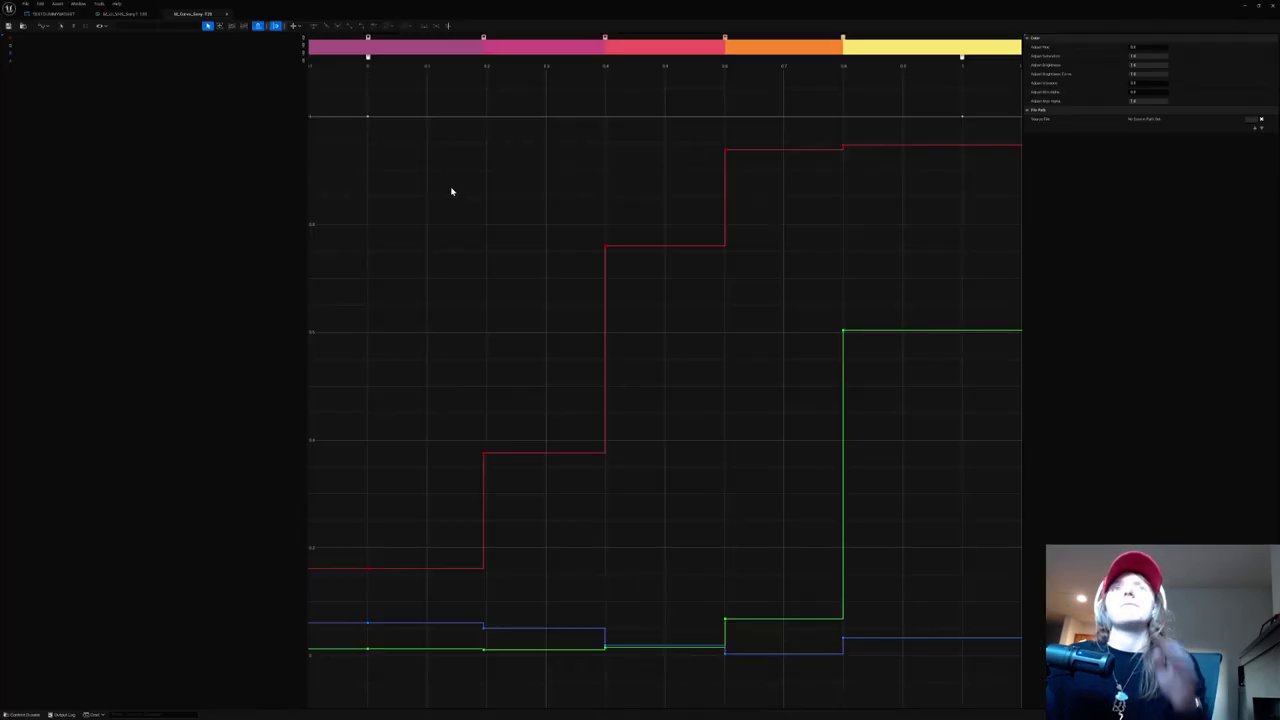
Step: Return to the M_UI_VHS_SonyT-120 graph, preview the offset gradient's curve atlas node, and select the offset parameter and Add node driving its shift
{"action": "left_click", "coordinate": [125, 13]}
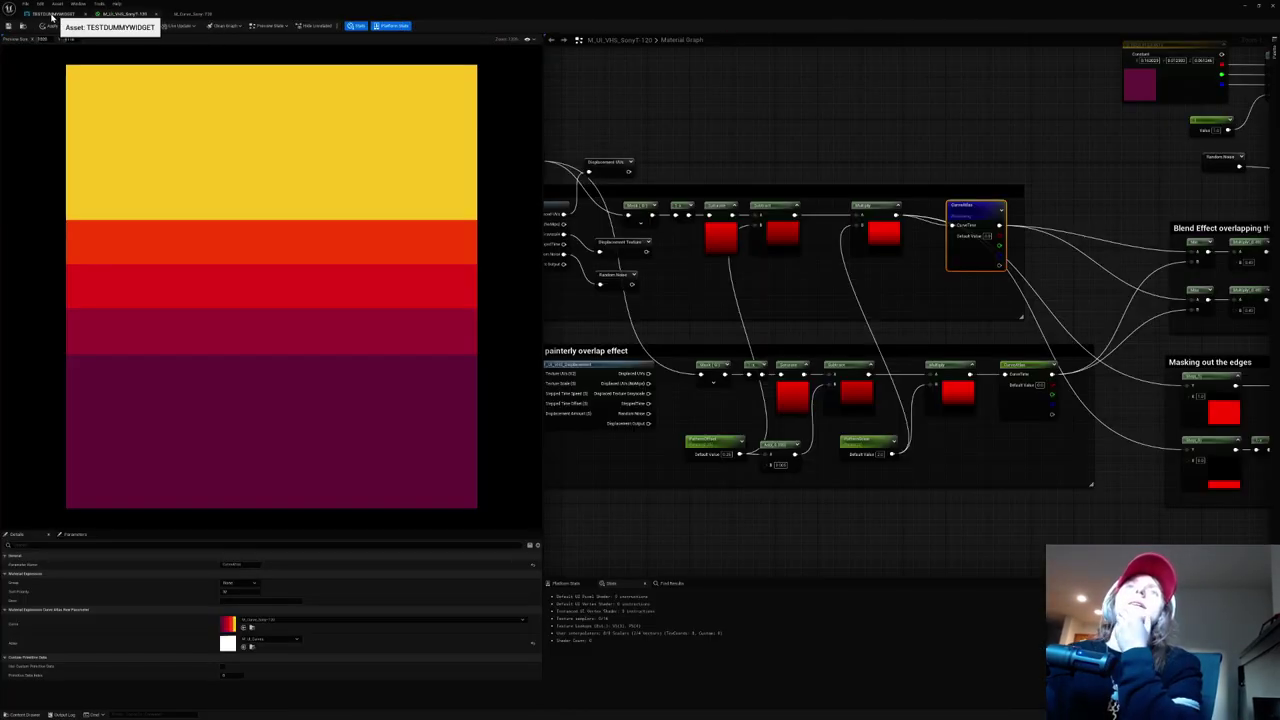
{"action": "right_click_drag", "start_coordinate": [915, 302], "coordinate": [801, 293]}
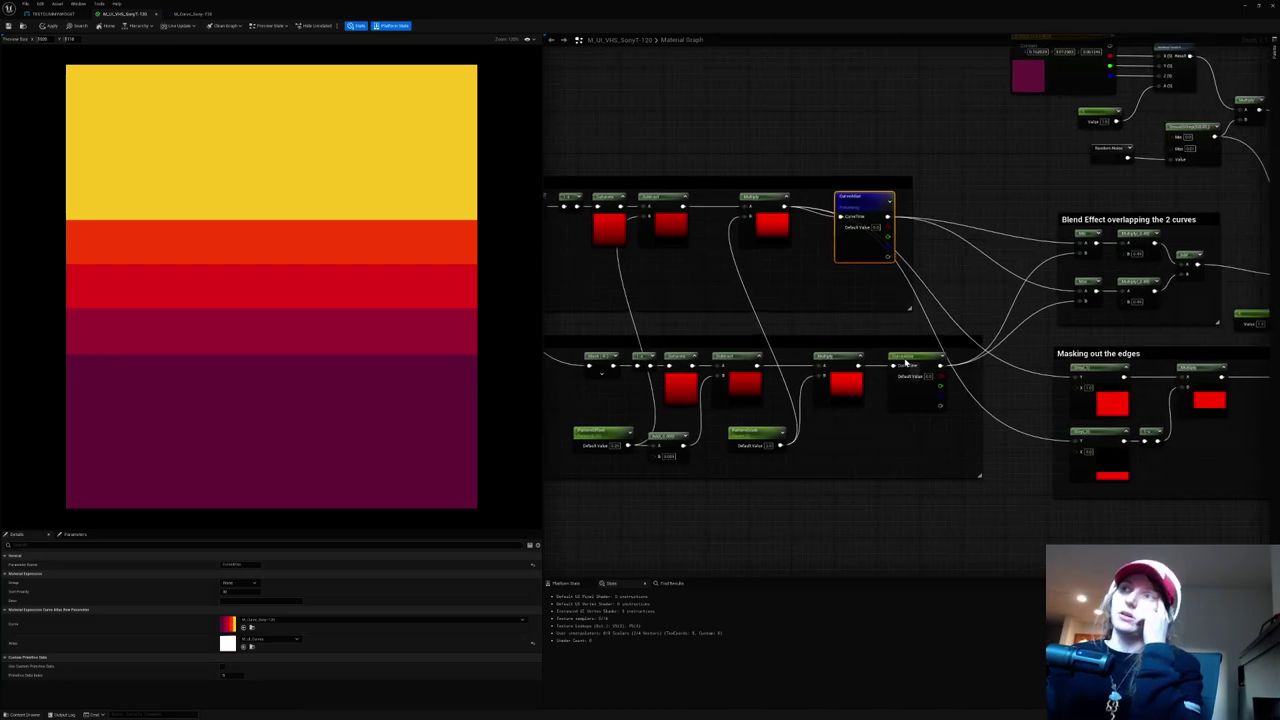
{"action": "right_click", "coordinate": [932, 372]}
{"action": "left_click", "coordinate": [950, 383]}
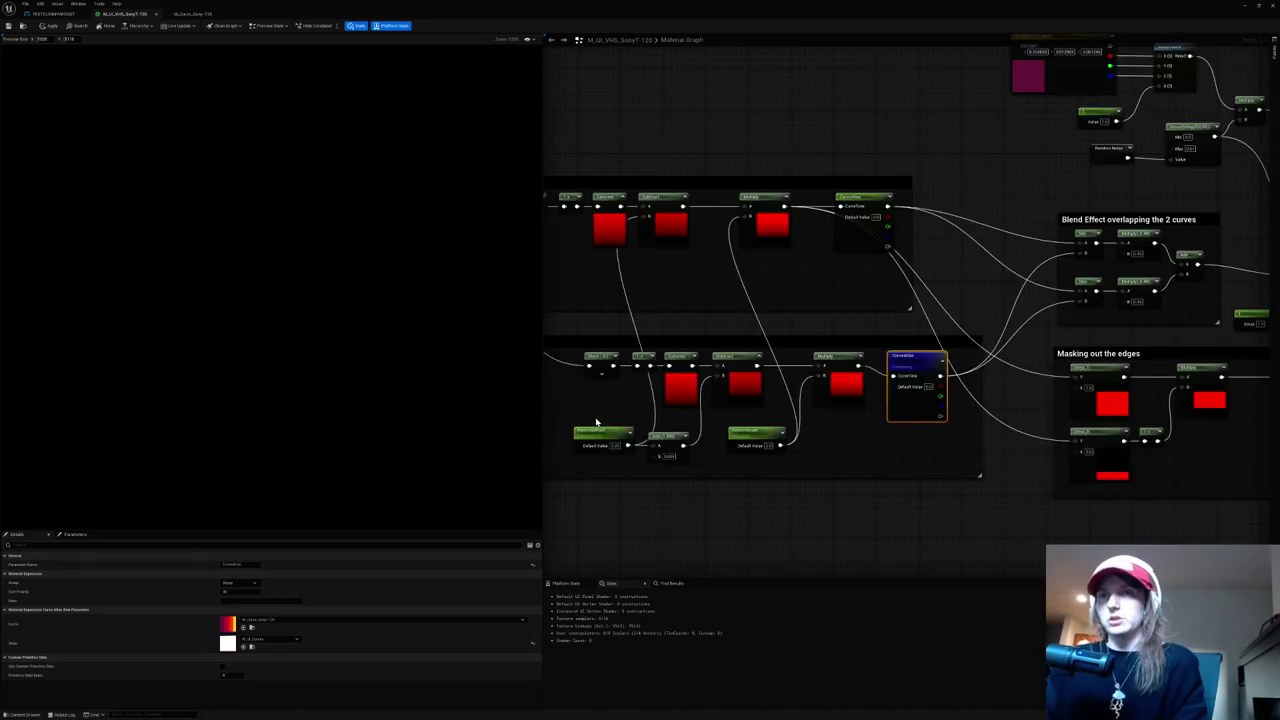
{"action": "left_click_drag", "start_coordinate": [596, 422], "coordinate": [703, 482]}
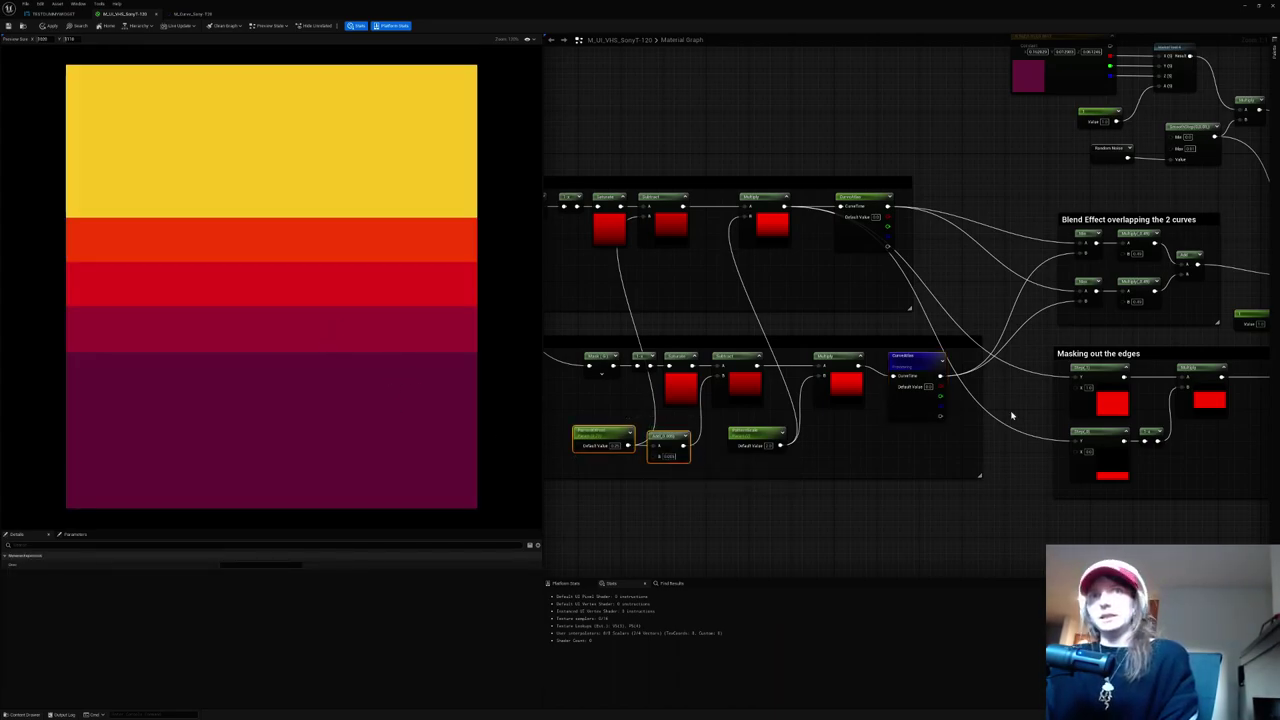
Step: Preview the Add node of the Blend Effect overlapping the 2 curves group and inspect the overlapping stripe edges up close
{"action": "right_click_drag", "start_coordinate": [1187, 258], "coordinate": [1017, 227]}
{"action": "right_click", "coordinate": [1017, 227]}
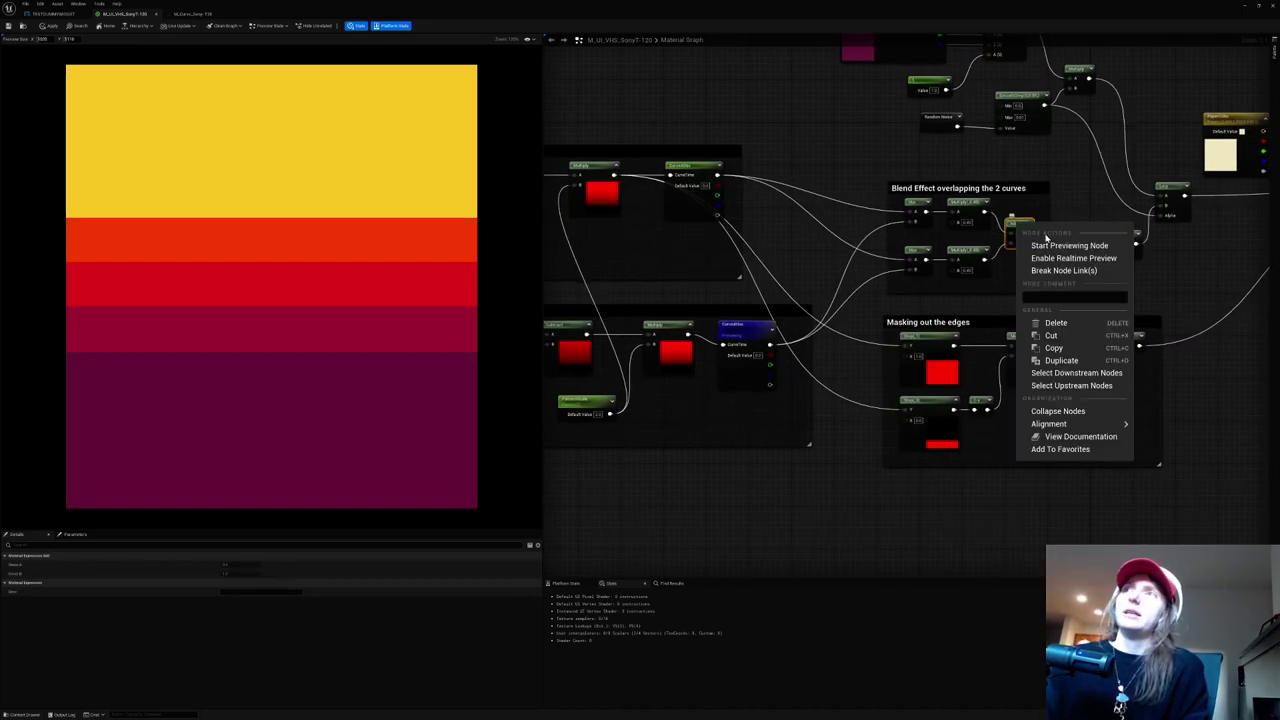
{"action": "left_click", "coordinate": [1052, 245]}
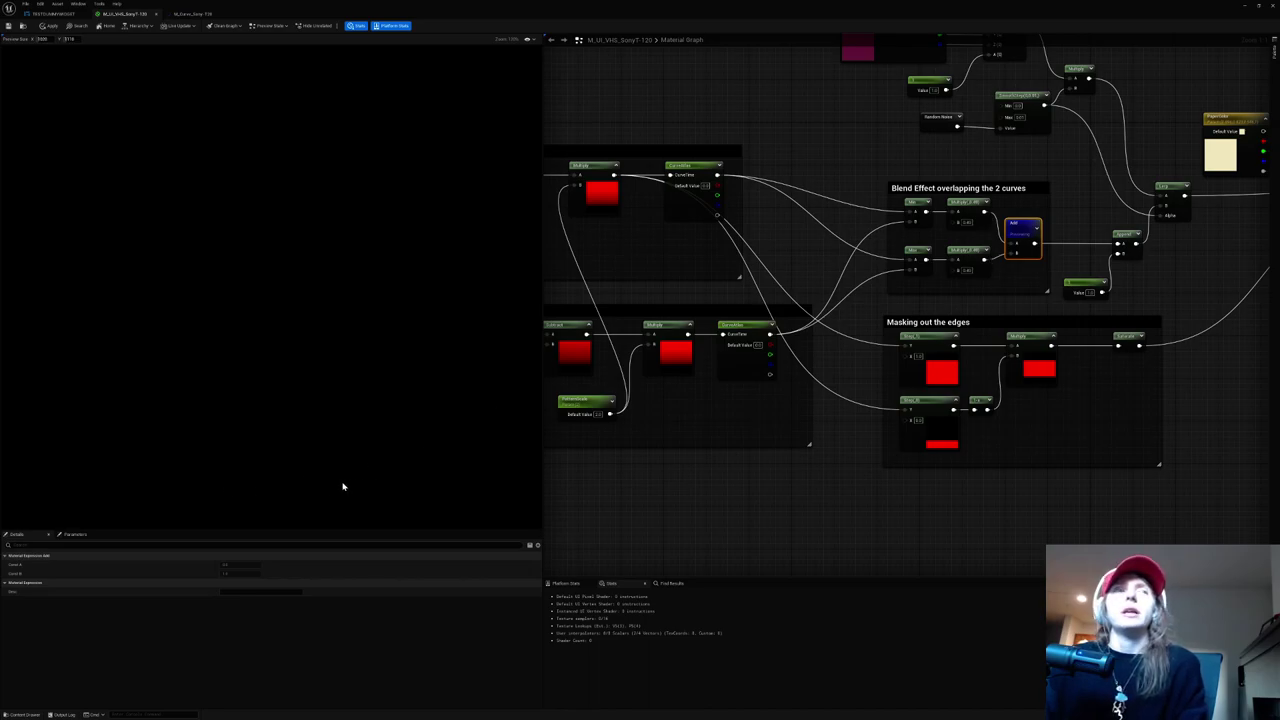
{"action": "scroll", "coordinate": [348, 320], "scroll_direction": "up", "scroll_amount": 5}
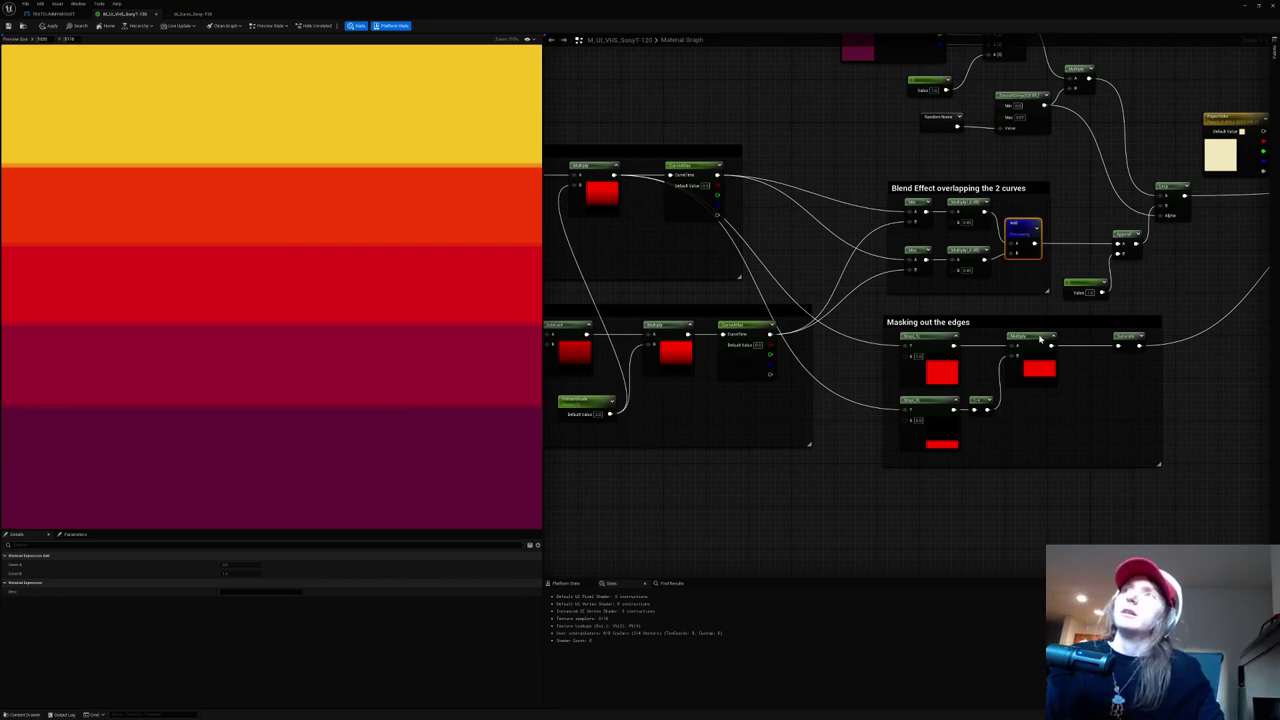
Step: Preview the Lerp node that mixes random noise into the blended stripes and select the dark purple colour constant feeding it
{"action": "right_click_drag", "start_coordinate": [1063, 282], "coordinate": [961, 360]}
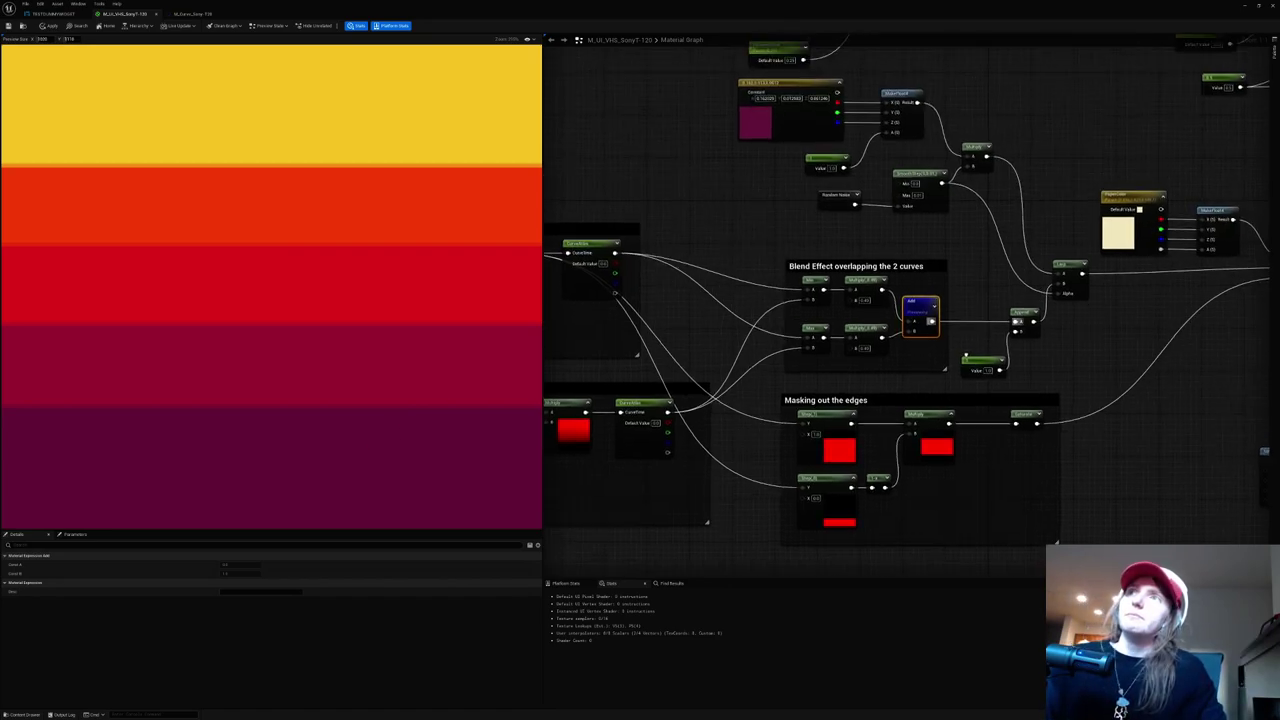
{"action": "right_click", "coordinate": [1071, 286]}
{"action": "left_click", "coordinate": [1108, 291]}
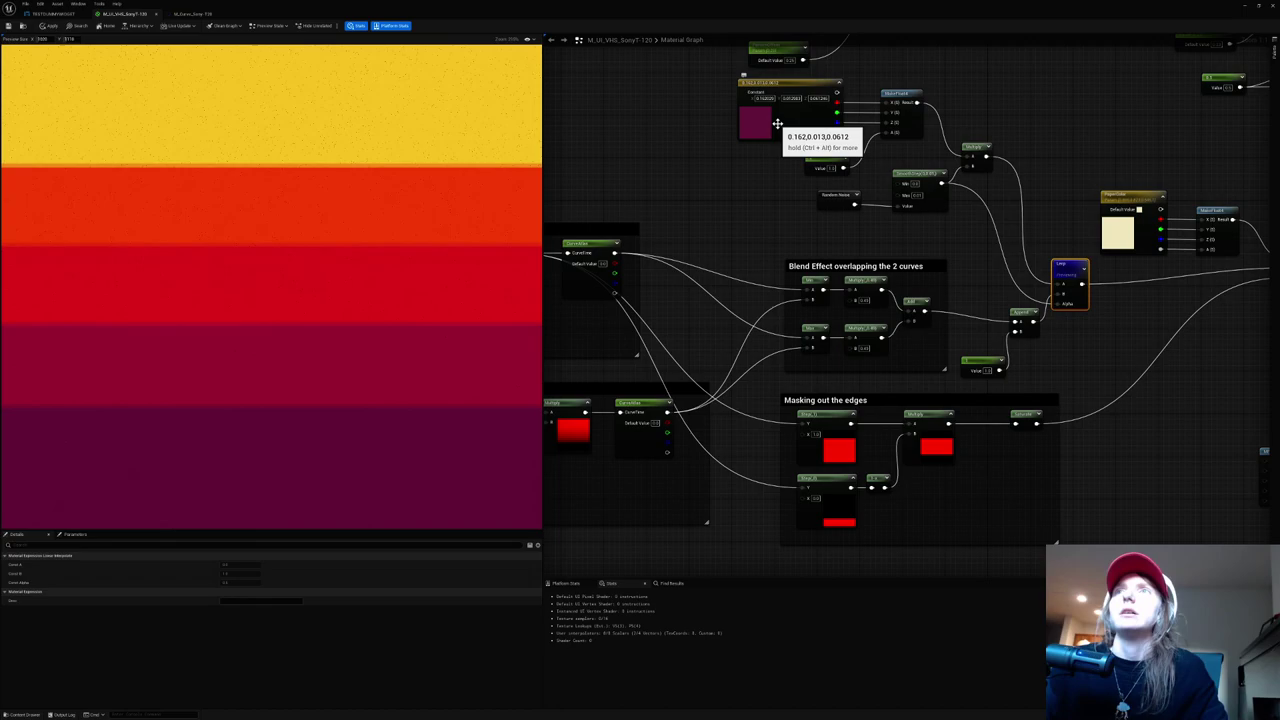
{"action": "left_click", "coordinate": [776, 123]}
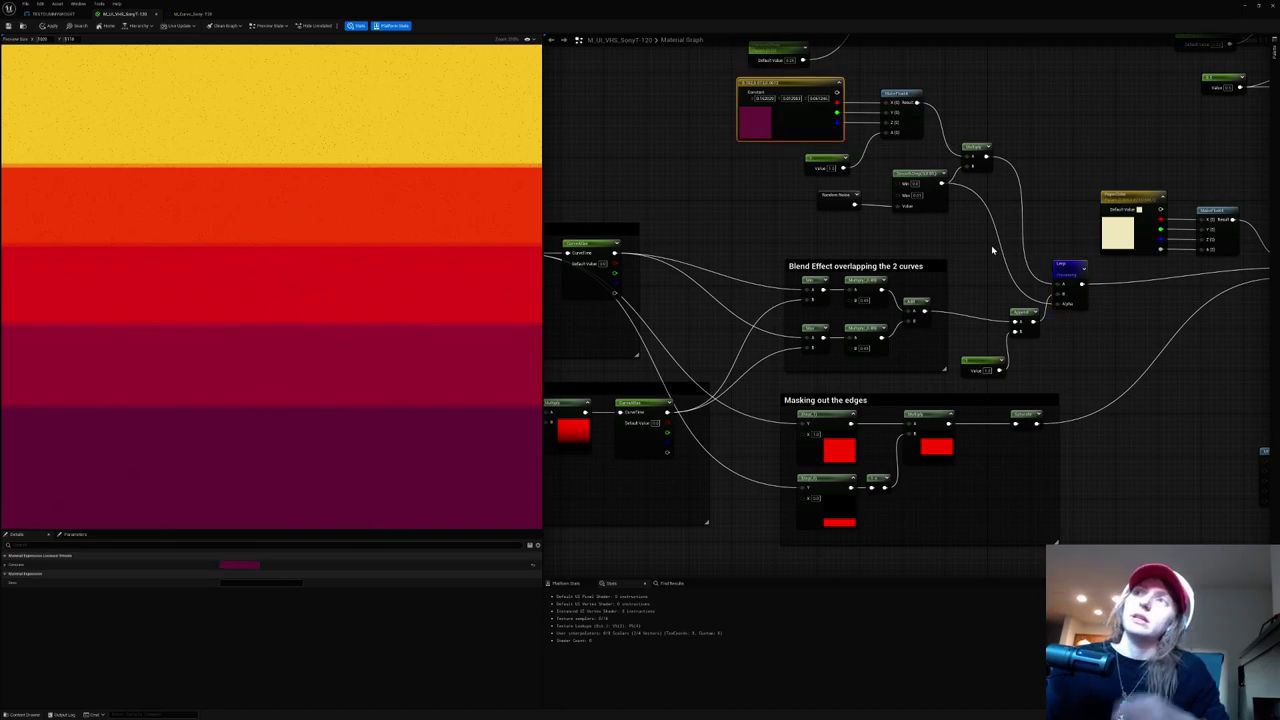
Step: Stop previewing the noise Lerp so the preview displays the full material
{"action": "right_click_drag", "start_coordinate": [991, 245], "coordinate": [885, 225]}
{"action": "right_click", "coordinate": [965, 248]}
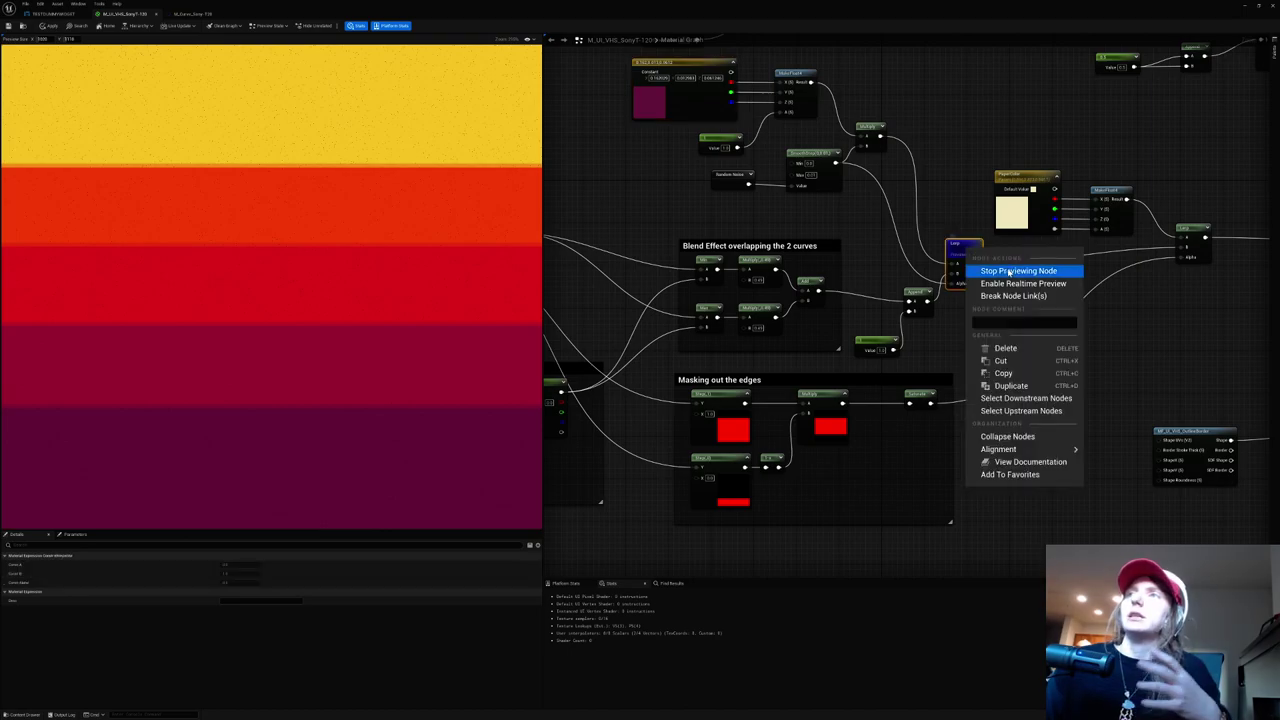
{"action": "left_click", "coordinate": [1010, 270]}
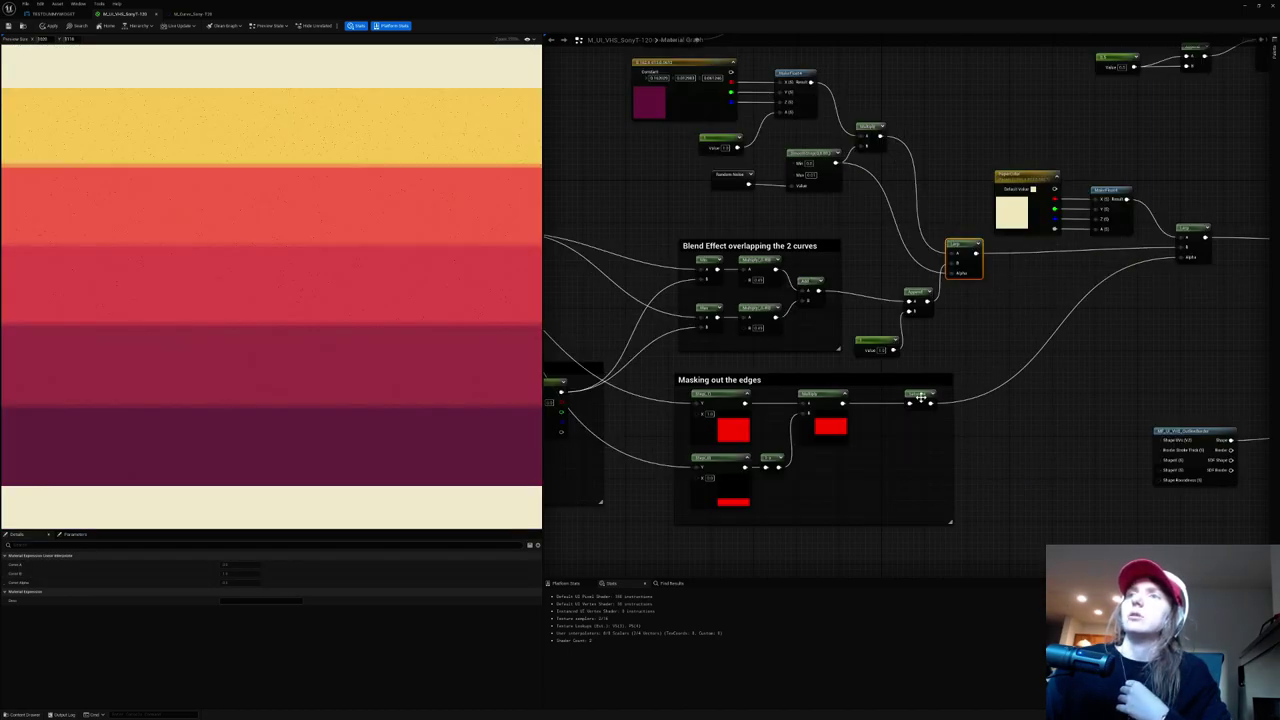
Step: Preview the Saturate node of the Masking out the edges group and enable the border around the whole preview
{"action": "right_click", "coordinate": [922, 400]}
{"action": "left_click", "coordinate": [975, 420]}
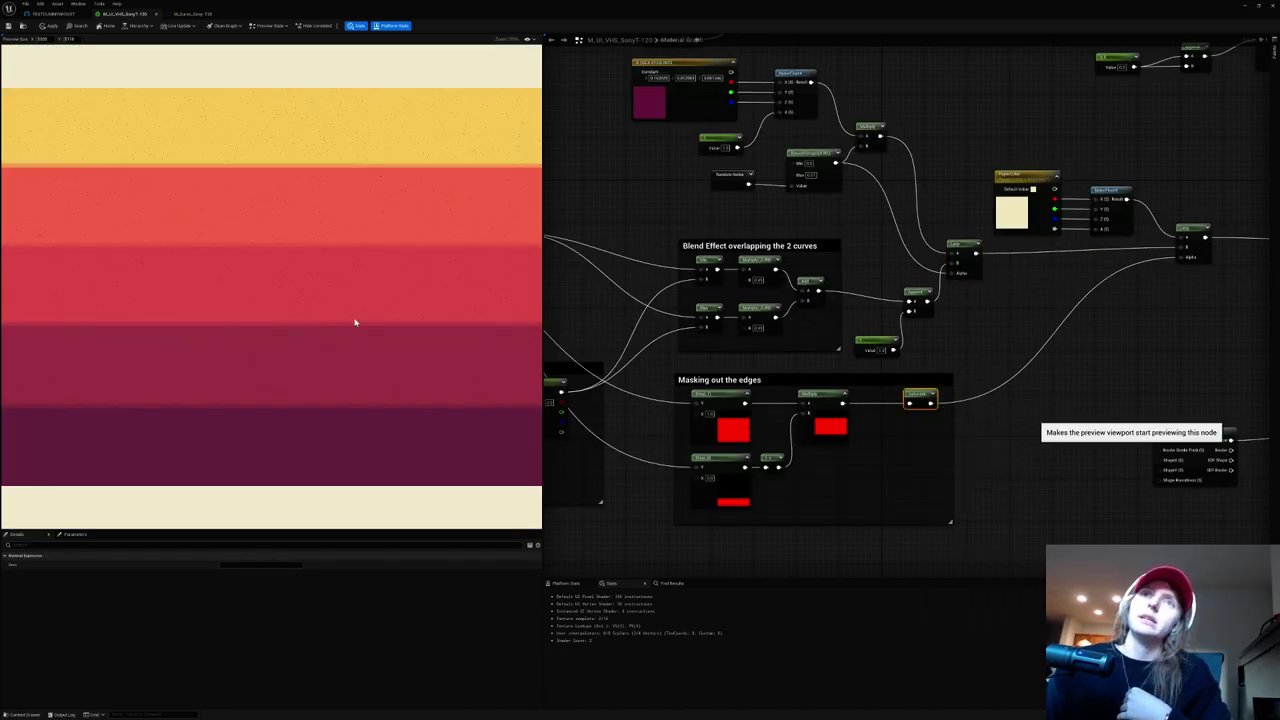
{"action": "scroll", "coordinate": [354, 321], "scroll_direction": "down", "scroll_amount": 15}
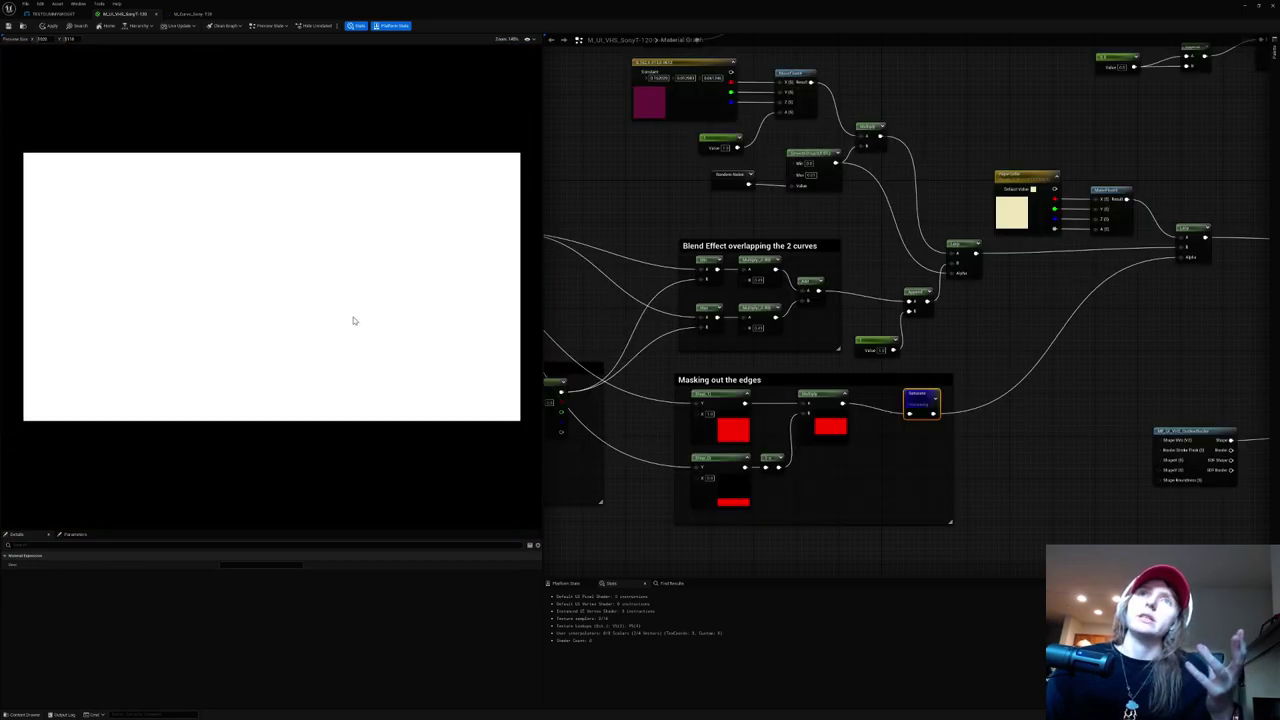
{"action": "left_click", "coordinate": [527, 39]}
{"action": "left_click", "coordinate": [533, 109]}
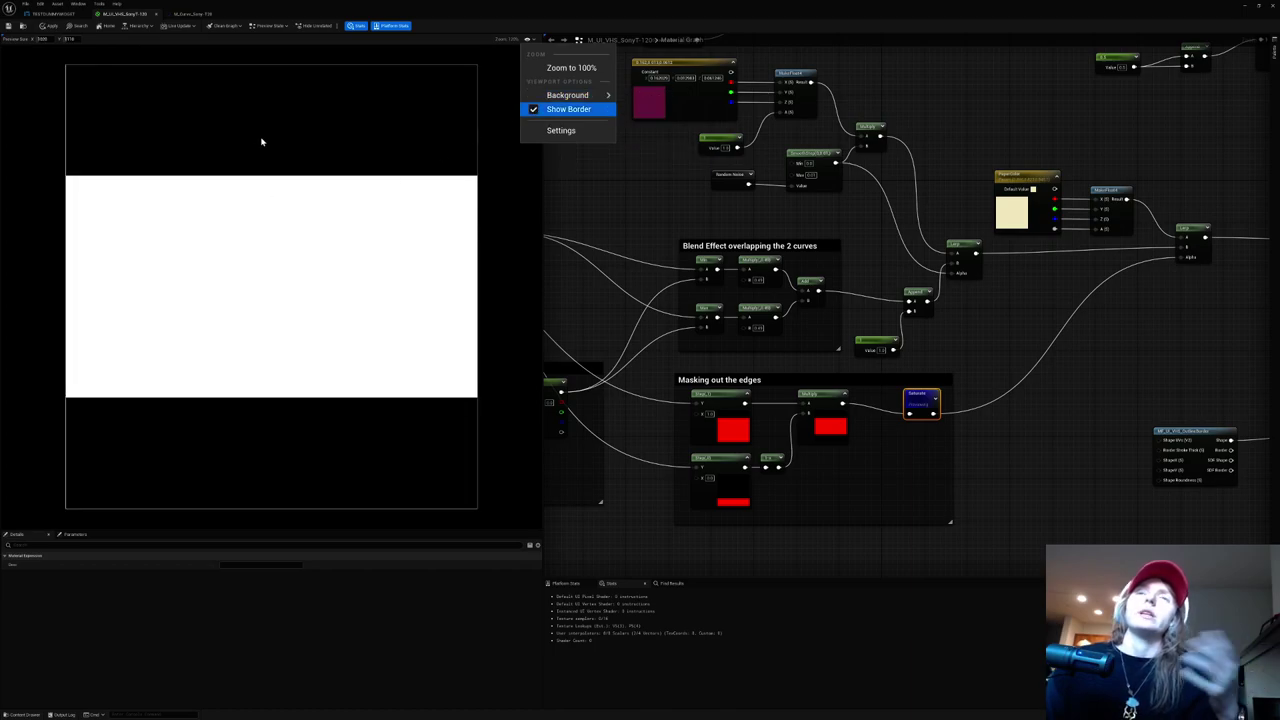
Step: Preview the final Lerp node that combines the paper colour with the masked stripes
{"action": "right_click", "coordinate": [1191, 233]}
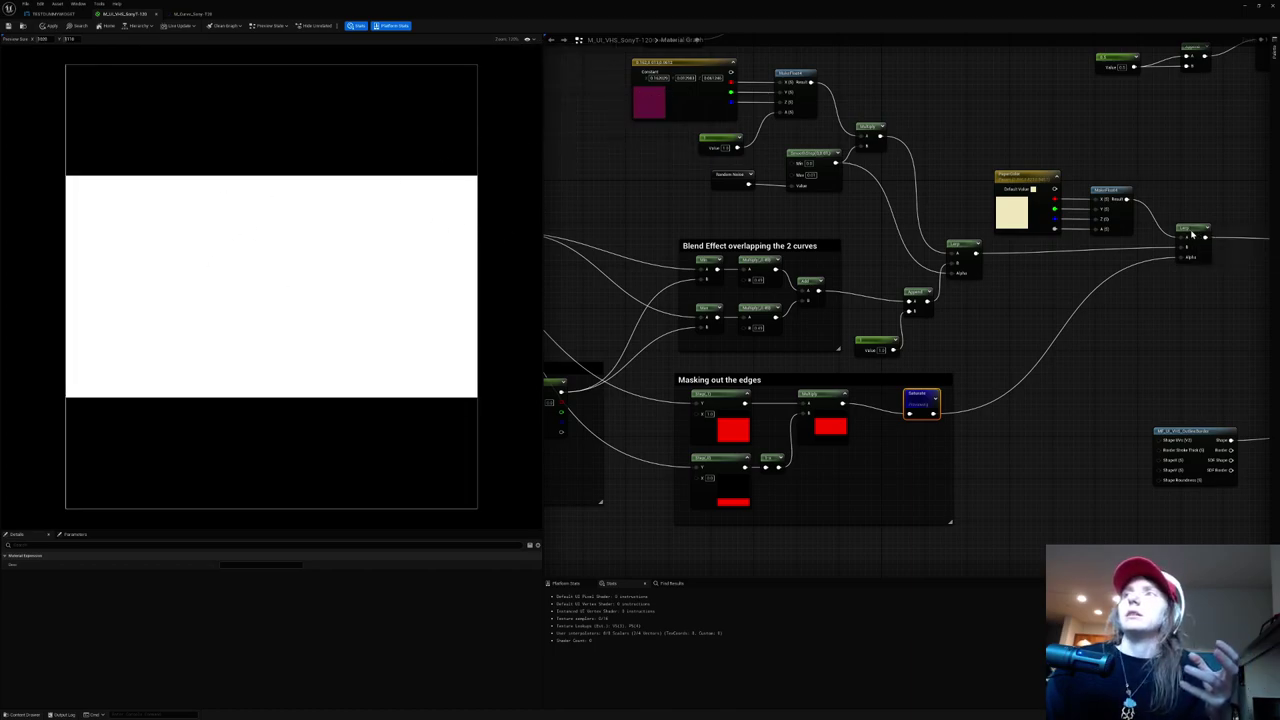
{"action": "left_click", "coordinate": [1232, 260]}
{"action": "key", "text": "space"}
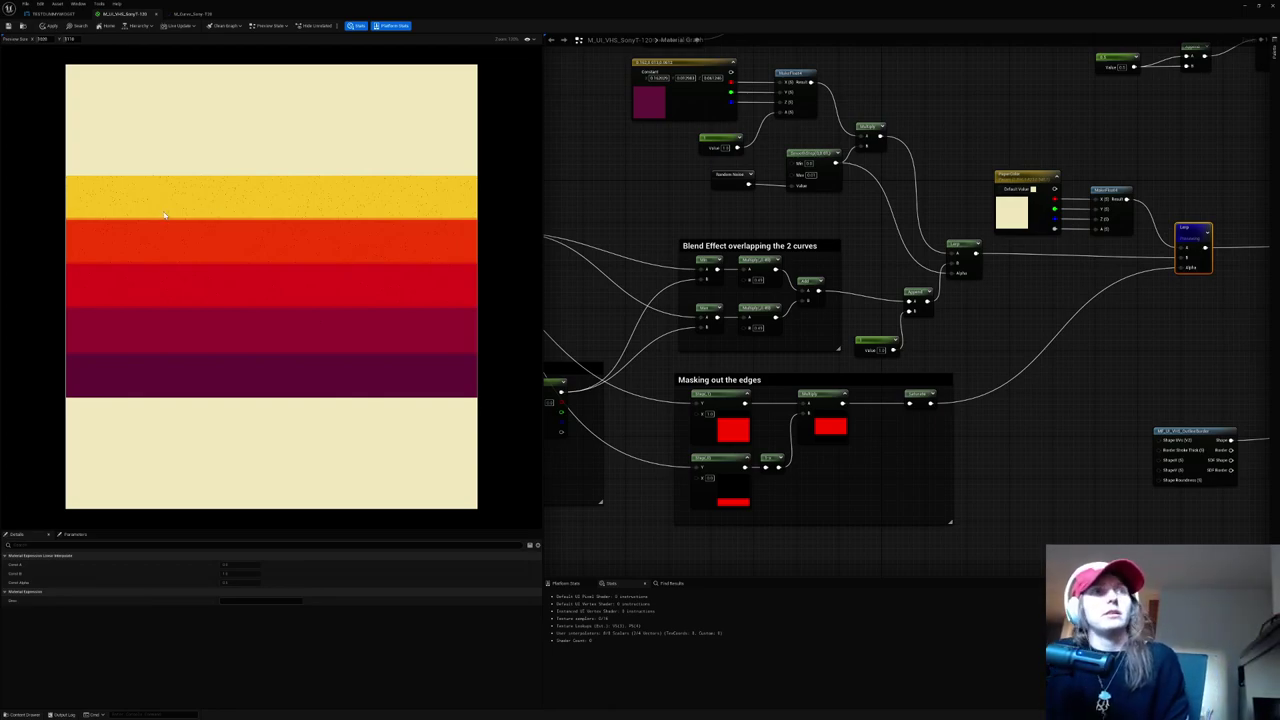
Step: Compare the stripes with the finished jacket in the widget designer and return to the M_UI_VHS_SonyT-120 material
{"action": "left_click", "coordinate": [55, 14]}
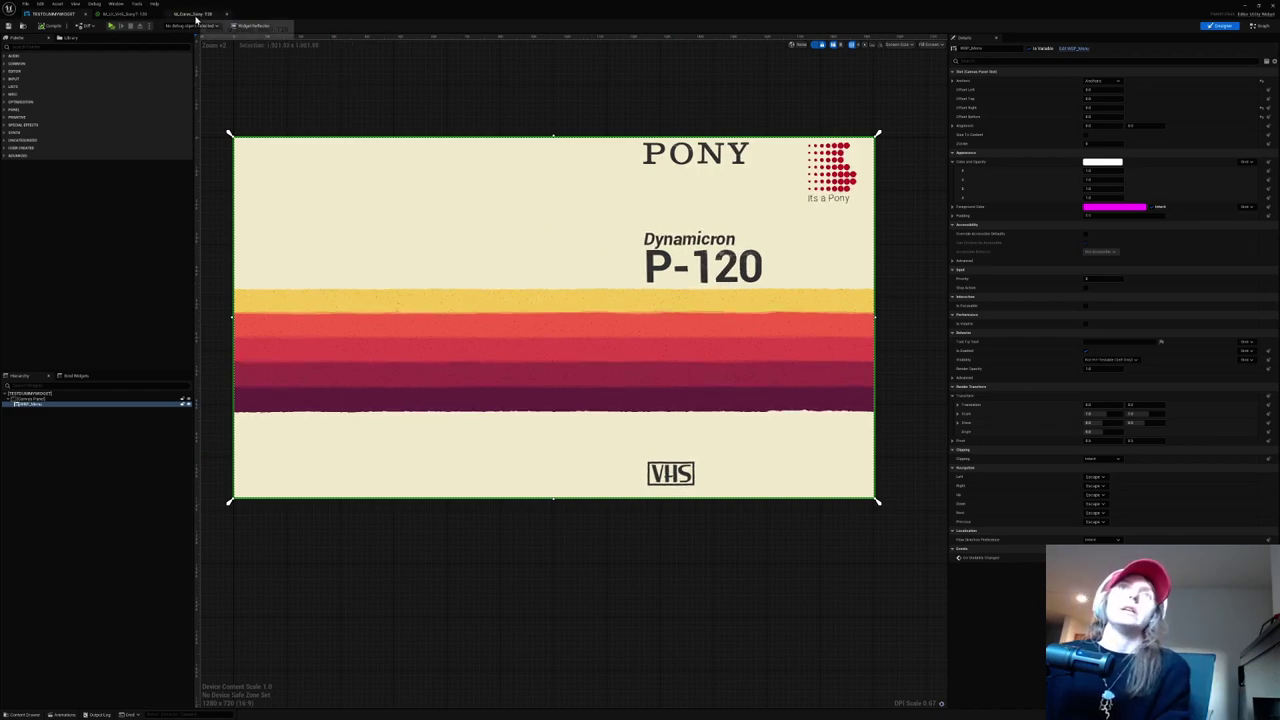
{"action": "left_click", "coordinate": [195, 15]}
{"action": "left_click", "coordinate": [145, 14]}
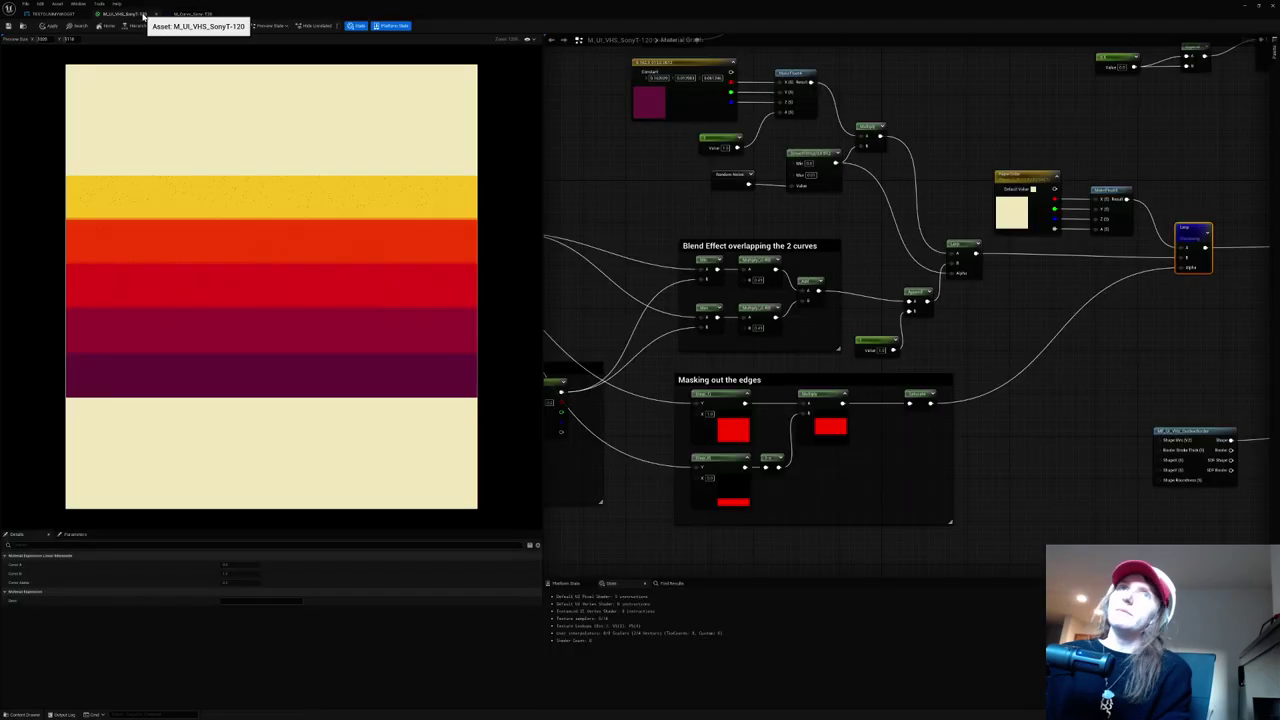
Step: Open the MF_UI_VHS_Displacement material function used in the Gradient for the Curve atlas group
{"action": "scroll", "coordinate": [898, 315], "scroll_direction": "down", "scroll_amount": 1}
{"action": "scroll", "coordinate": [1033, 320], "scroll_direction": "down", "scroll_amount": 4}
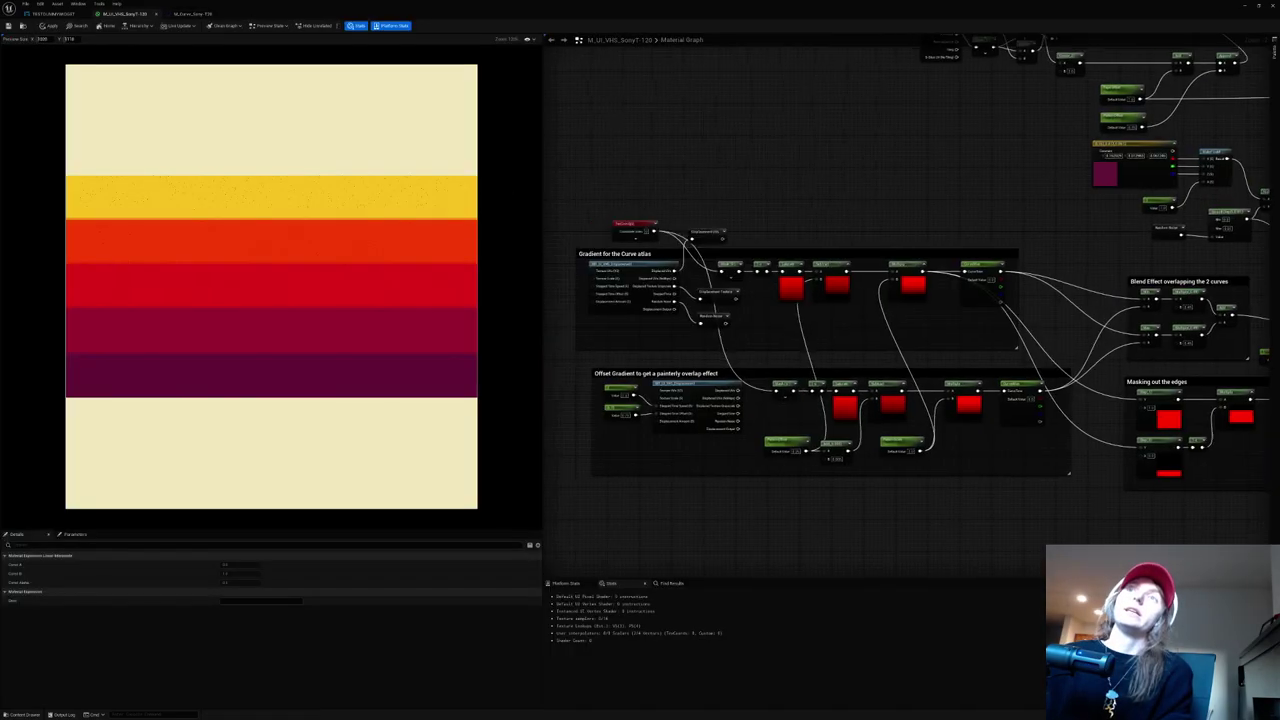
{"action": "scroll", "coordinate": [858, 318], "scroll_direction": "up", "scroll_amount": 4}
{"action": "scroll", "coordinate": [662, 234], "scroll_direction": "up", "scroll_amount": 2}
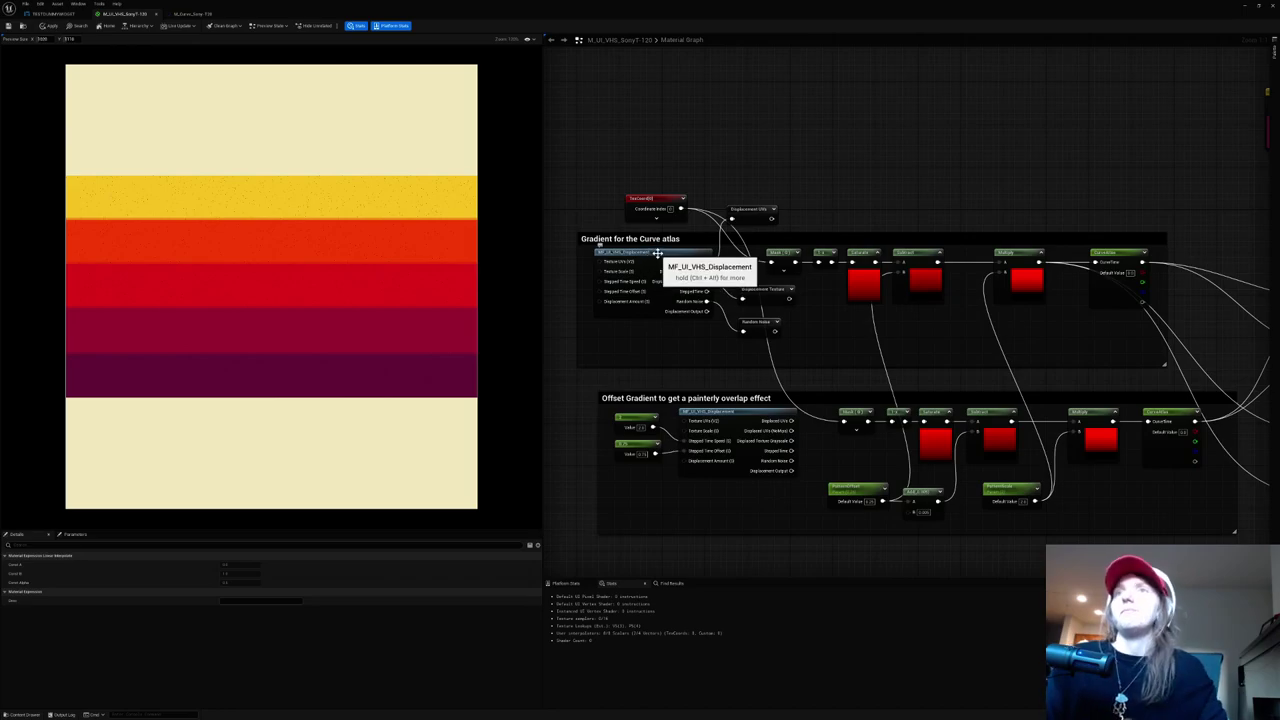
{"action": "left_click", "coordinate": [655, 253]}
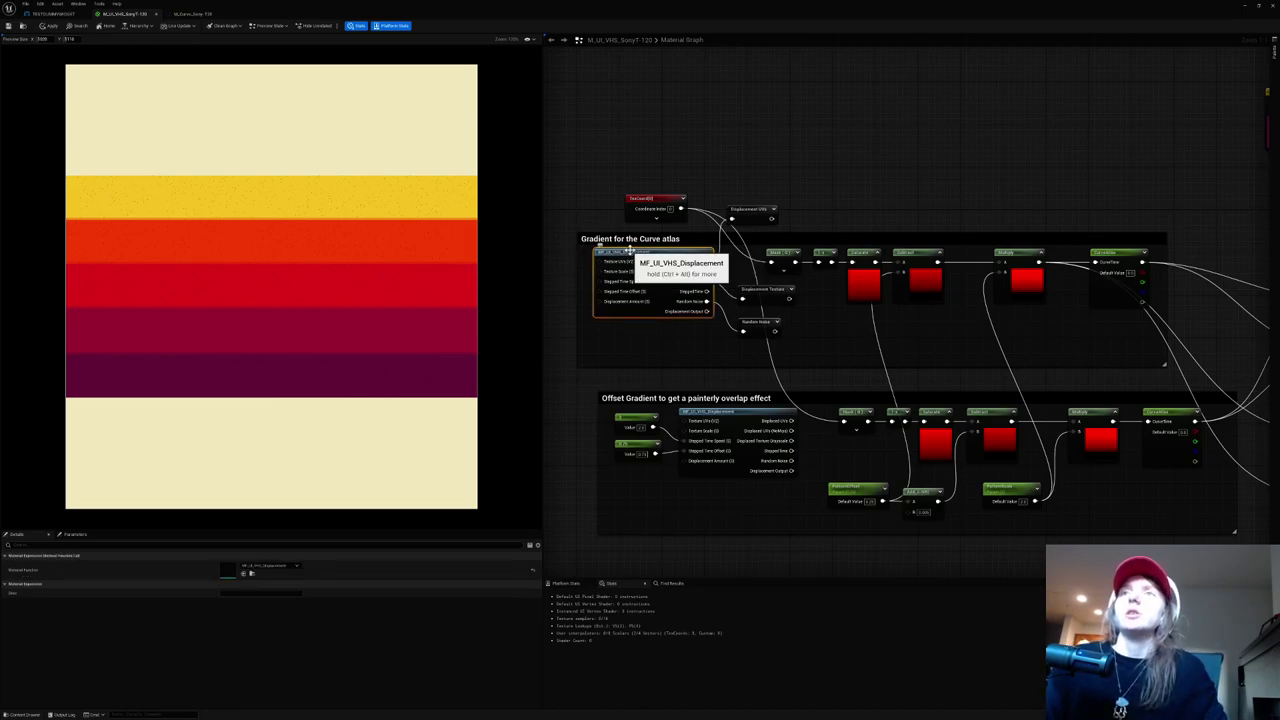
{"action": "double_click", "coordinate": [629, 251]}
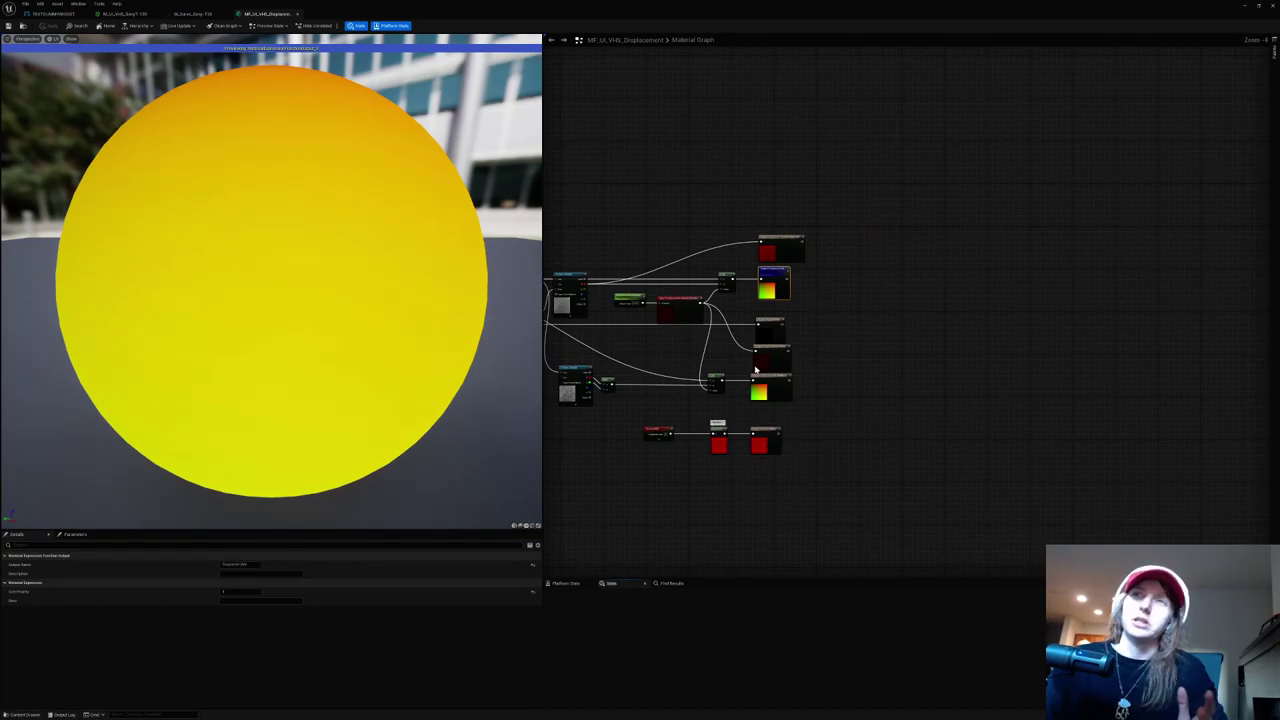
Step: Inspect the upper Texture Sample in the displacement function and open its noise texture
{"action": "right_click_drag", "start_coordinate": [642, 369], "coordinate": [1014, 353]}
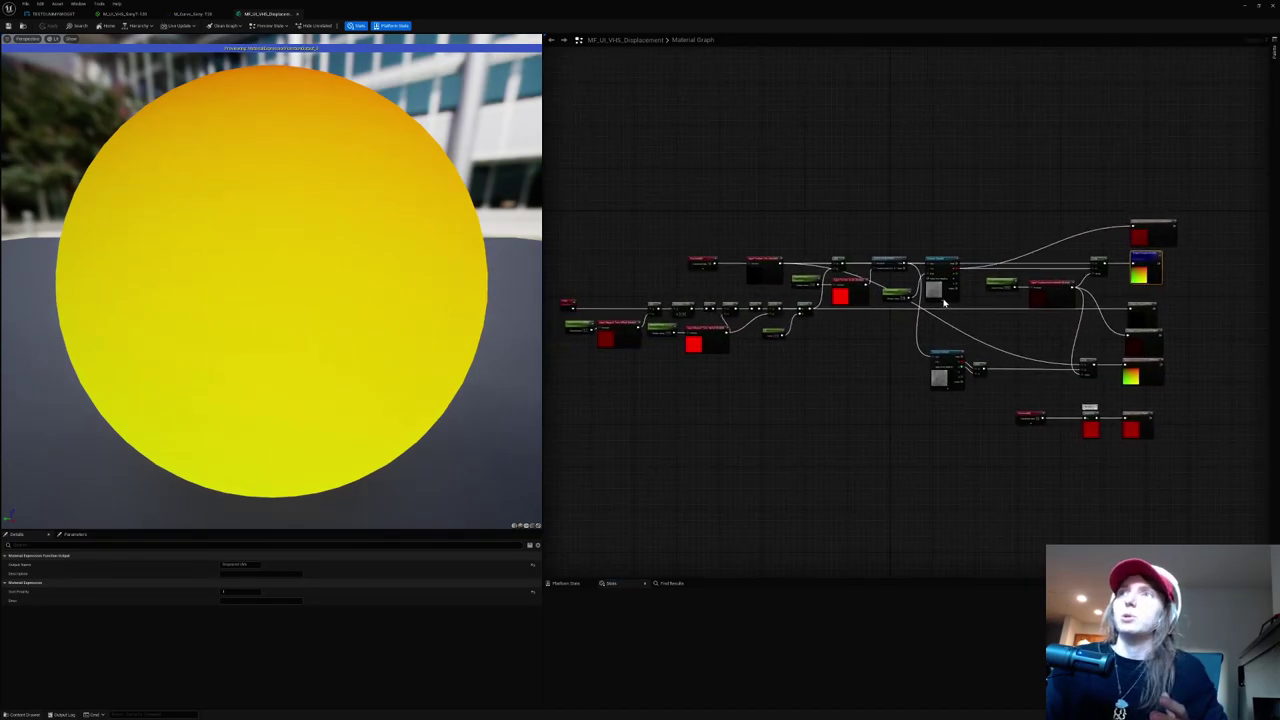
{"action": "scroll", "coordinate": [943, 302], "scroll_direction": "up", "scroll_amount": 4}
{"action": "left_click", "coordinate": [932, 287]}
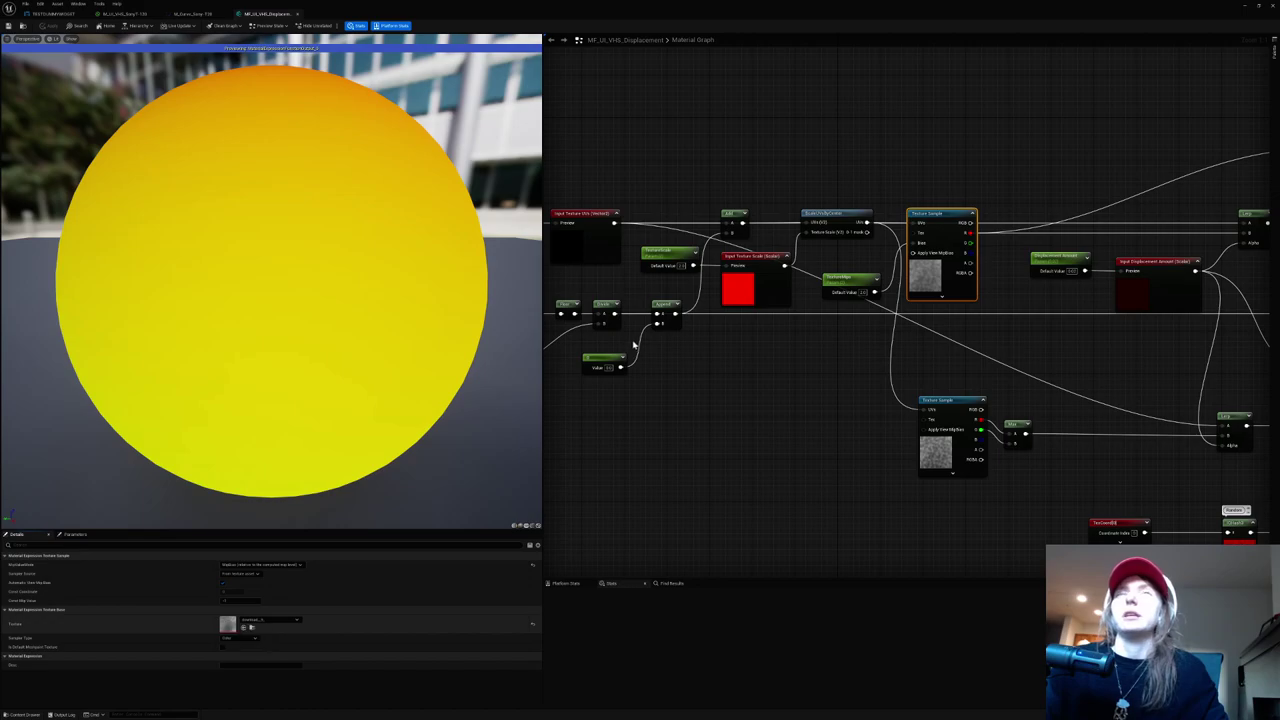
{"action": "scroll", "coordinate": [464, 373], "scroll_direction": "up", "scroll_amount": 1}
{"action": "scroll", "coordinate": [464, 373], "scroll_direction": "up", "scroll_amount": 5}
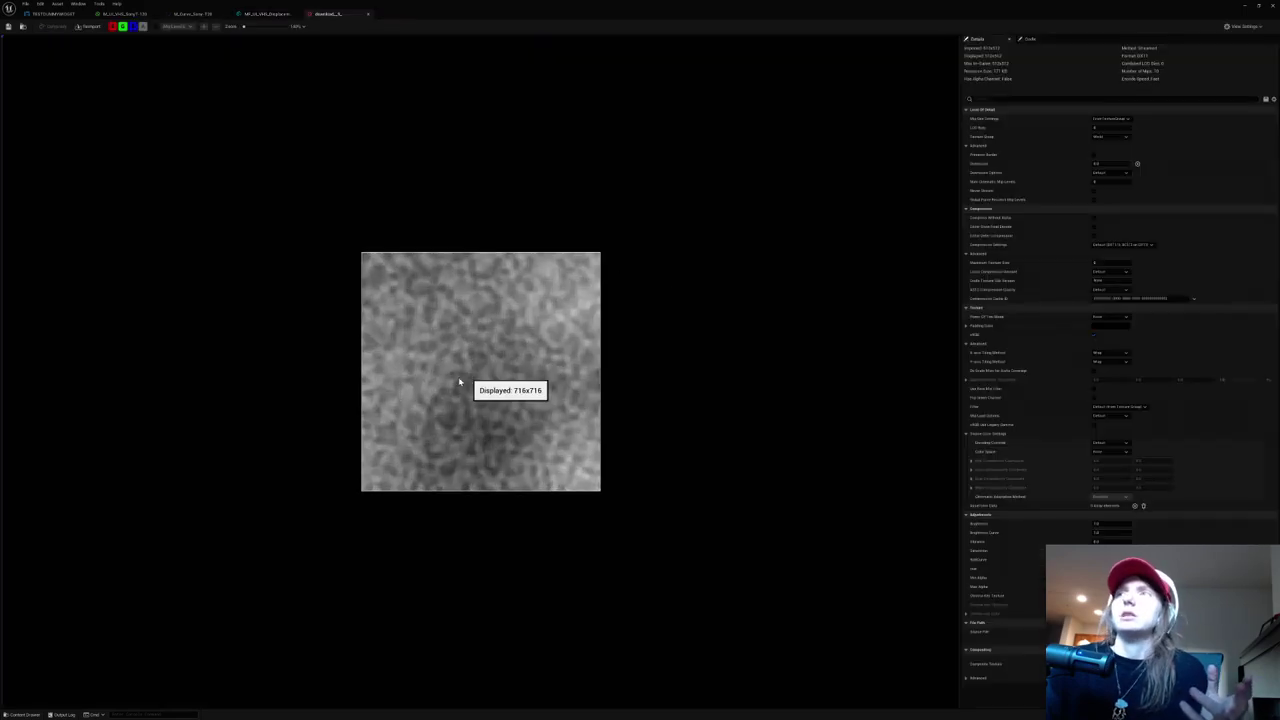
Step: Return to the MF_UI_VHS_Displacement graph and examine the stepped time node chain starting at the Time node
{"action": "left_click", "coordinate": [262, 13]}
{"action": "right_click_drag", "start_coordinate": [669, 332], "coordinate": [998, 302]}
{"action": "right_click_drag", "start_coordinate": [747, 333], "coordinate": [867, 333]}
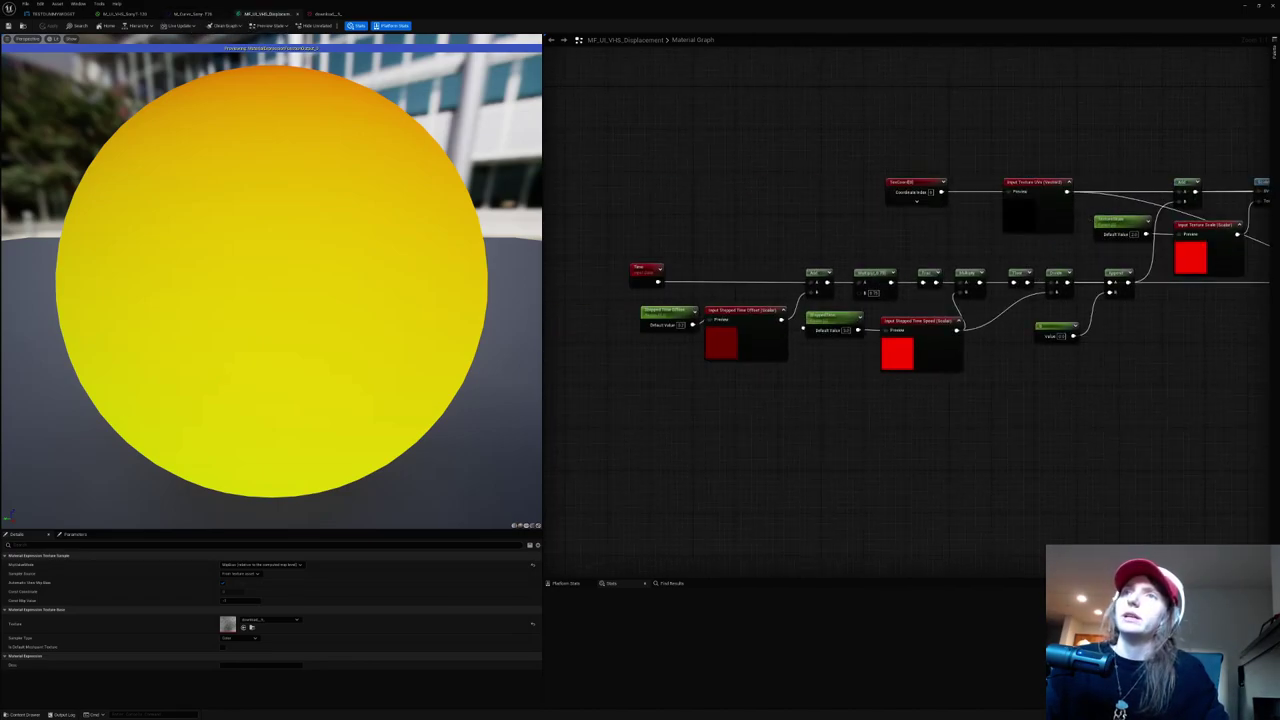
{"action": "left_click_drag", "start_coordinate": [628, 245], "coordinate": [1111, 414]}
{"action": "left_click", "coordinate": [1111, 413]}
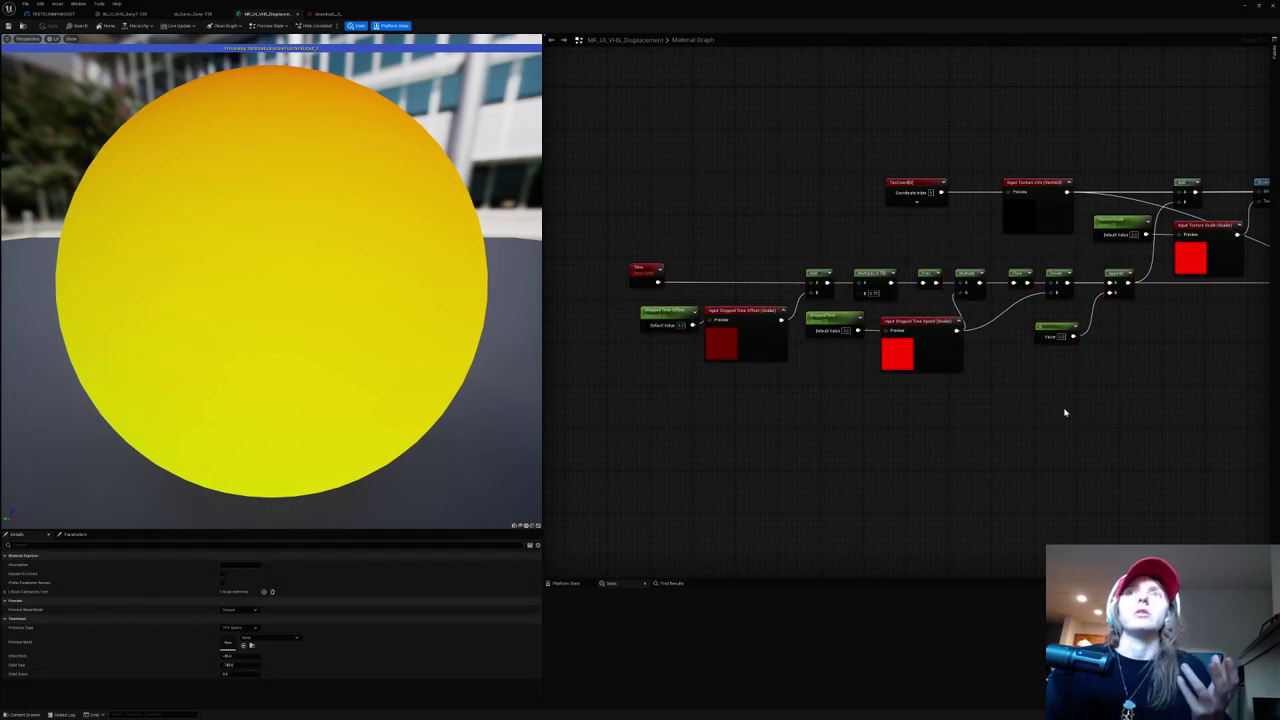
Step: Preview the upper Texture Sample node and show it on a flat plane
{"action": "right_click_drag", "start_coordinate": [897, 417], "coordinate": [545, 421]}
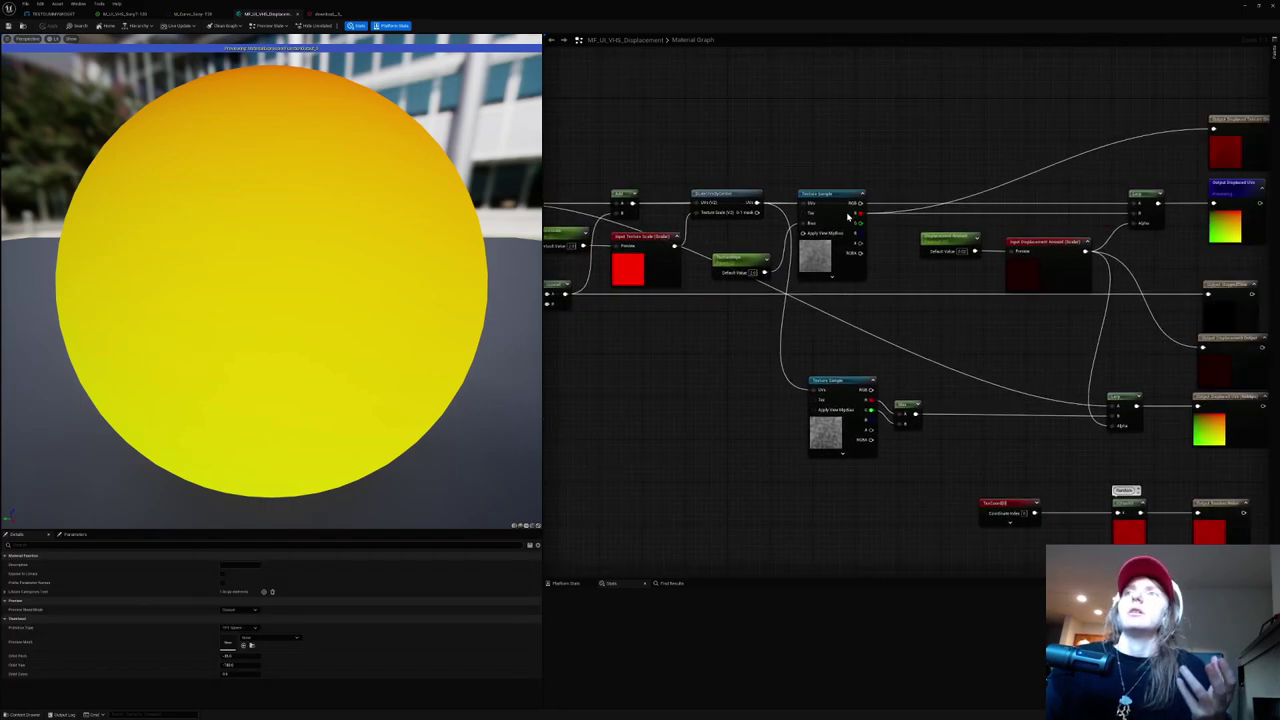
{"action": "right_click", "coordinate": [857, 216]}
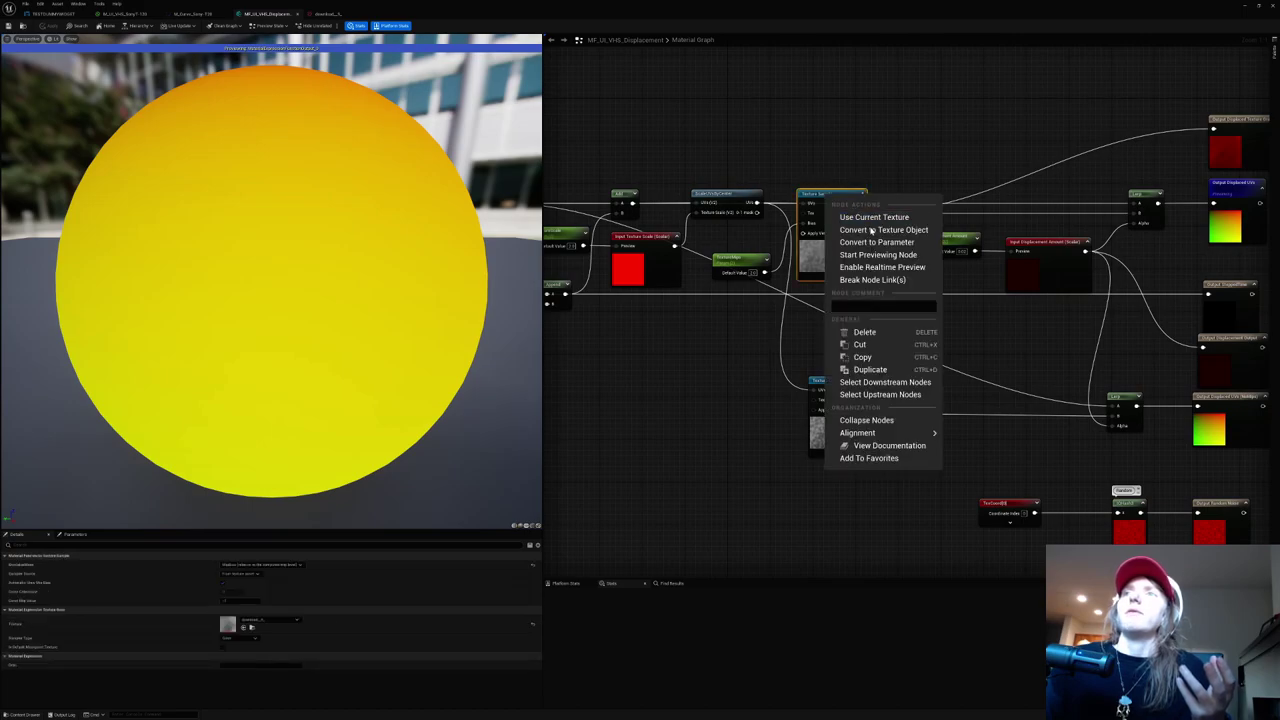
{"action": "left_click", "coordinate": [884, 254]}
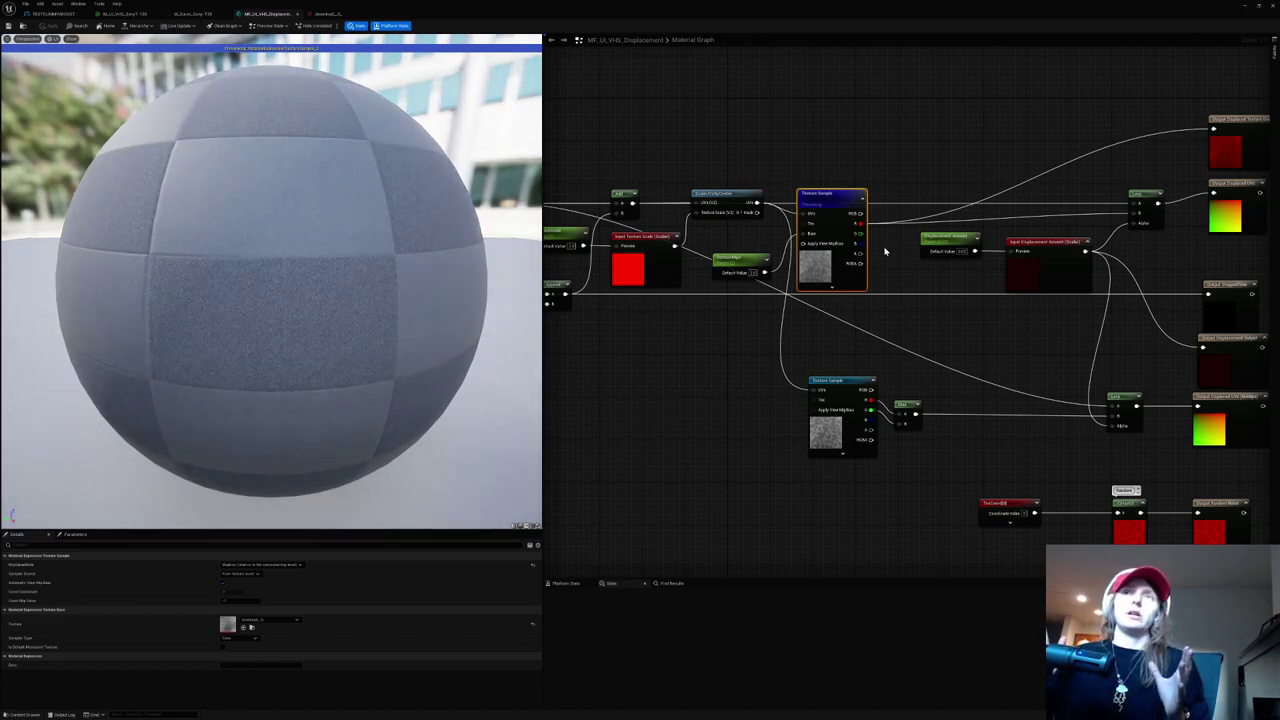
{"action": "left_click", "coordinate": [531, 527]}
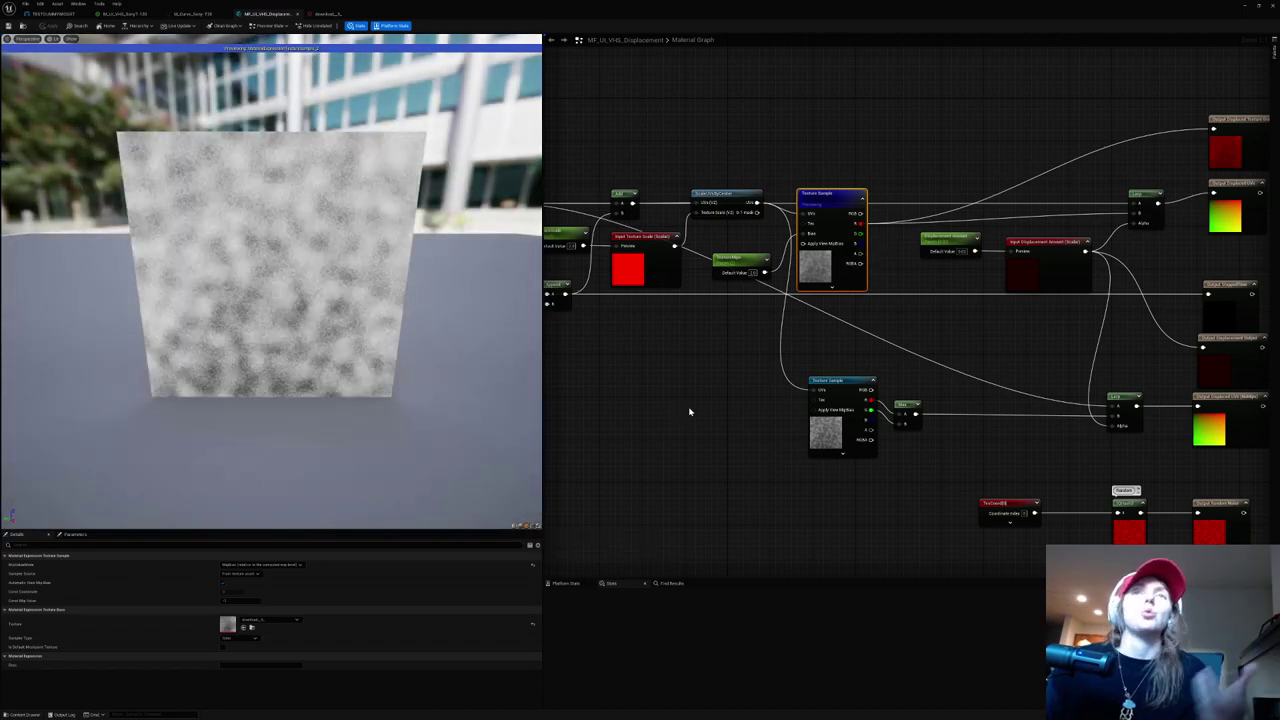
Step: Examine the stepped time nodes driving the noise texture and stop previewing the Texture Sample
{"action": "right_click_drag", "start_coordinate": [689, 411], "coordinate": [1023, 366]}
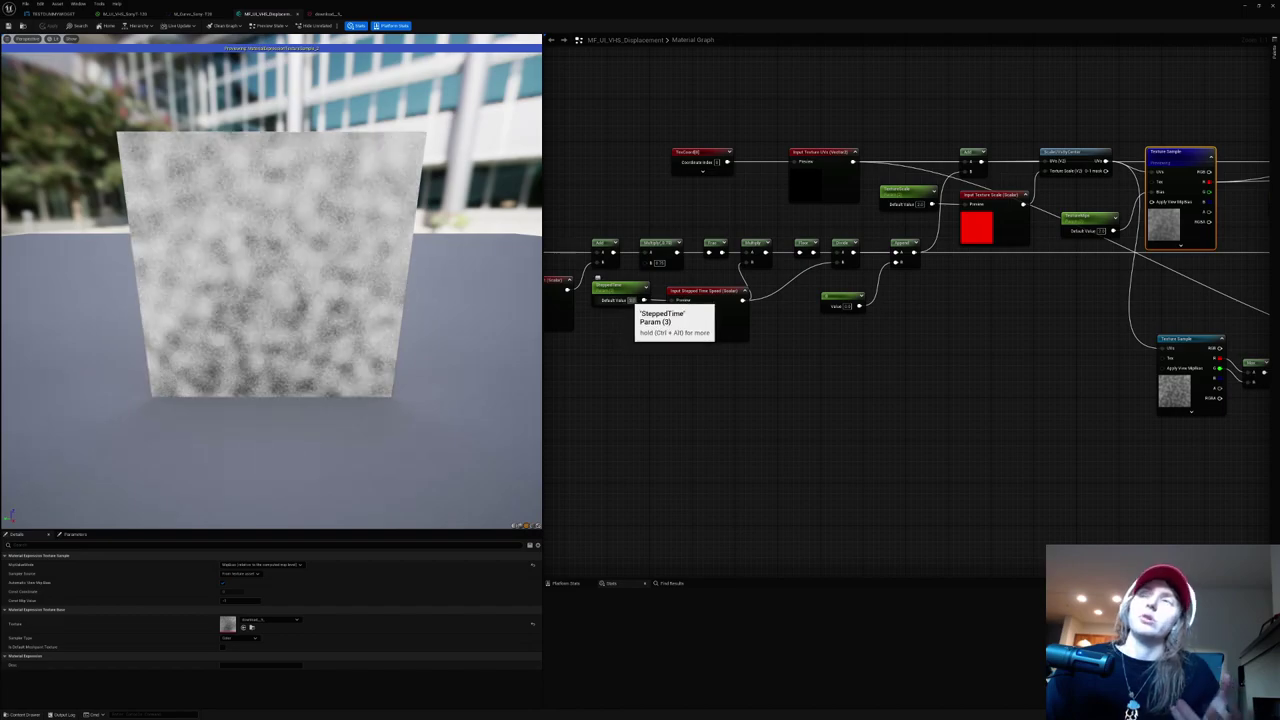
{"action": "right_click_drag", "start_coordinate": [1094, 346], "coordinate": [733, 388]}
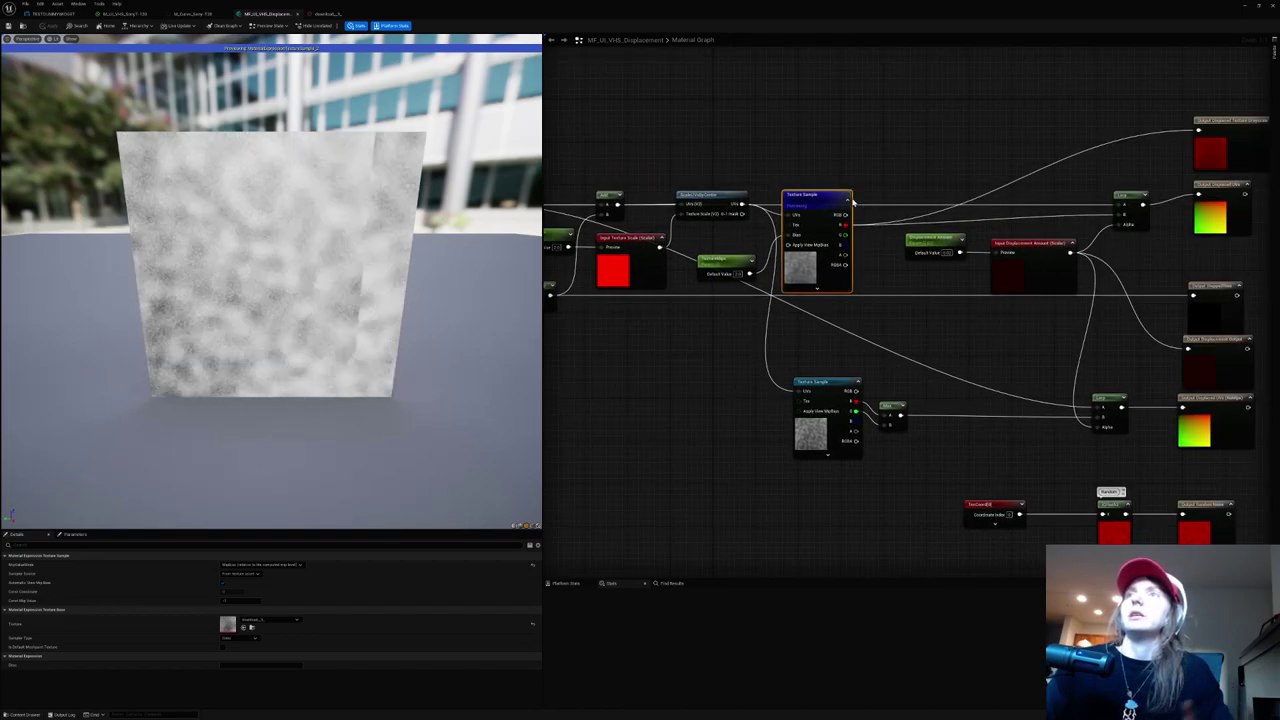
{"action": "right_click", "coordinate": [808, 210]}
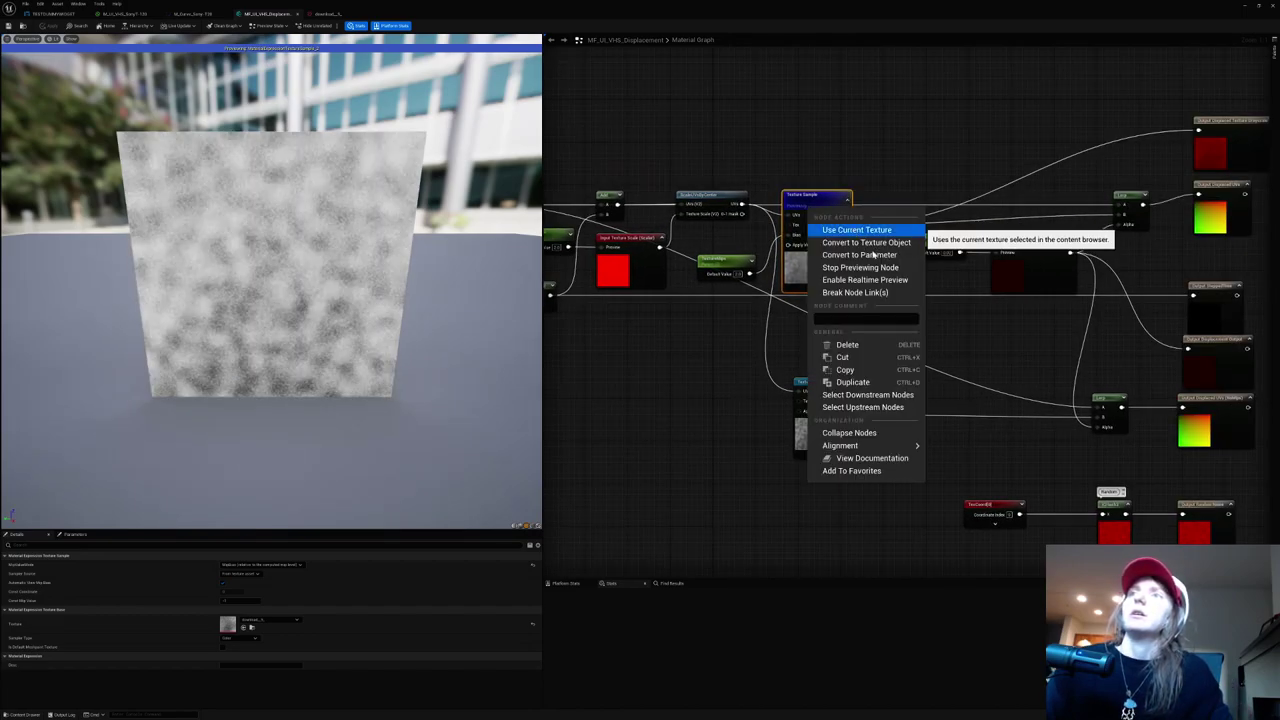
{"action": "left_click", "coordinate": [862, 268]}
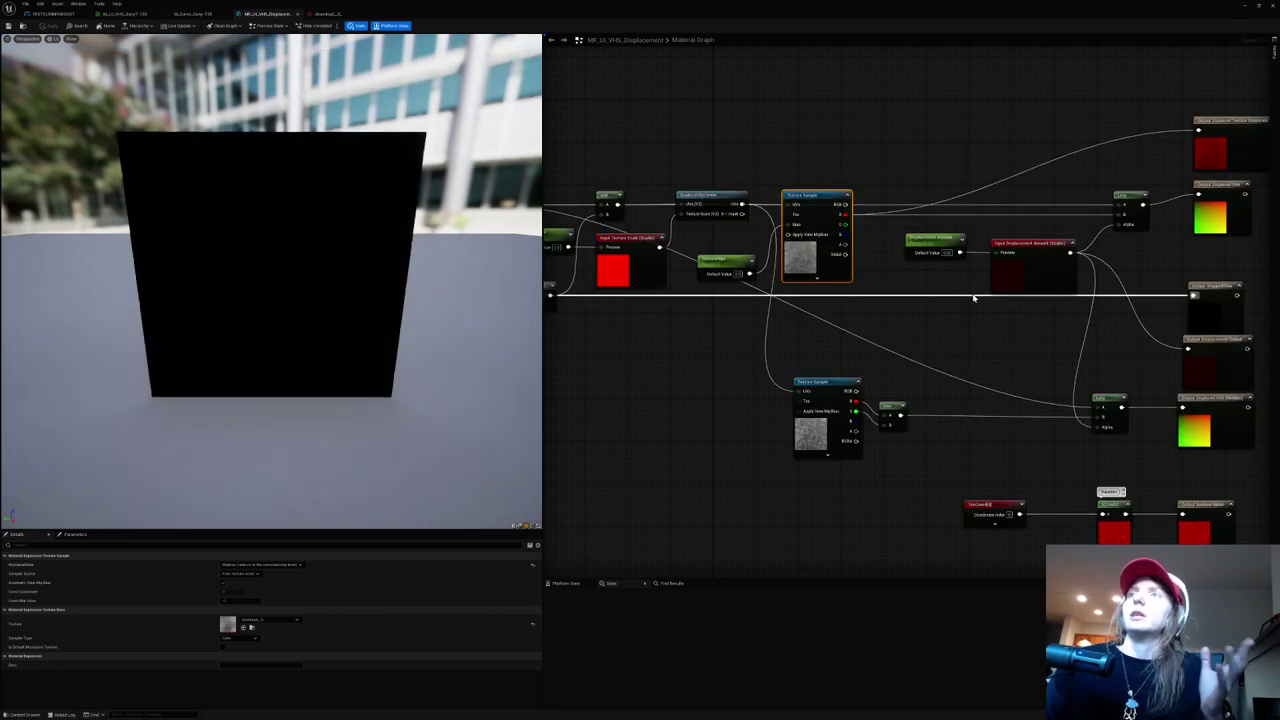
Step: Examine the upper Lerp together with its Displacement Amount parameter and the texture mips parameter
{"action": "right_click_drag", "start_coordinate": [974, 297], "coordinate": [868, 287]}
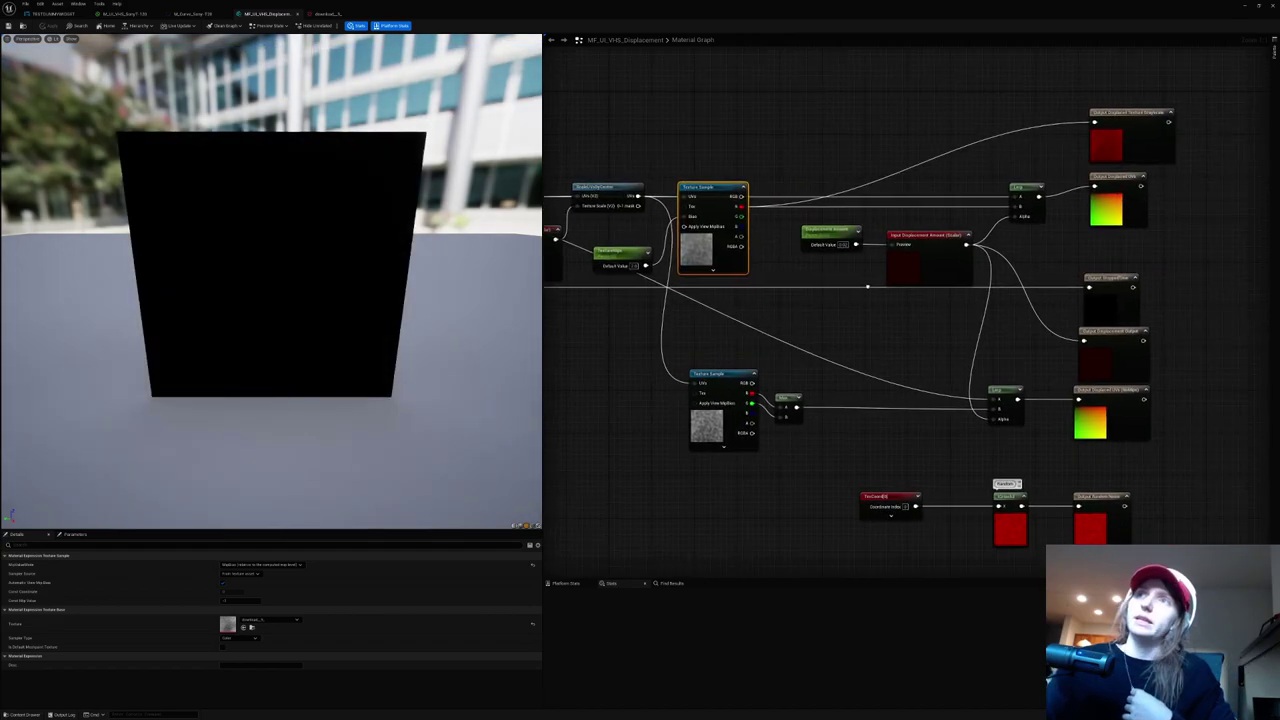
{"action": "left_click", "coordinate": [1026, 190]}
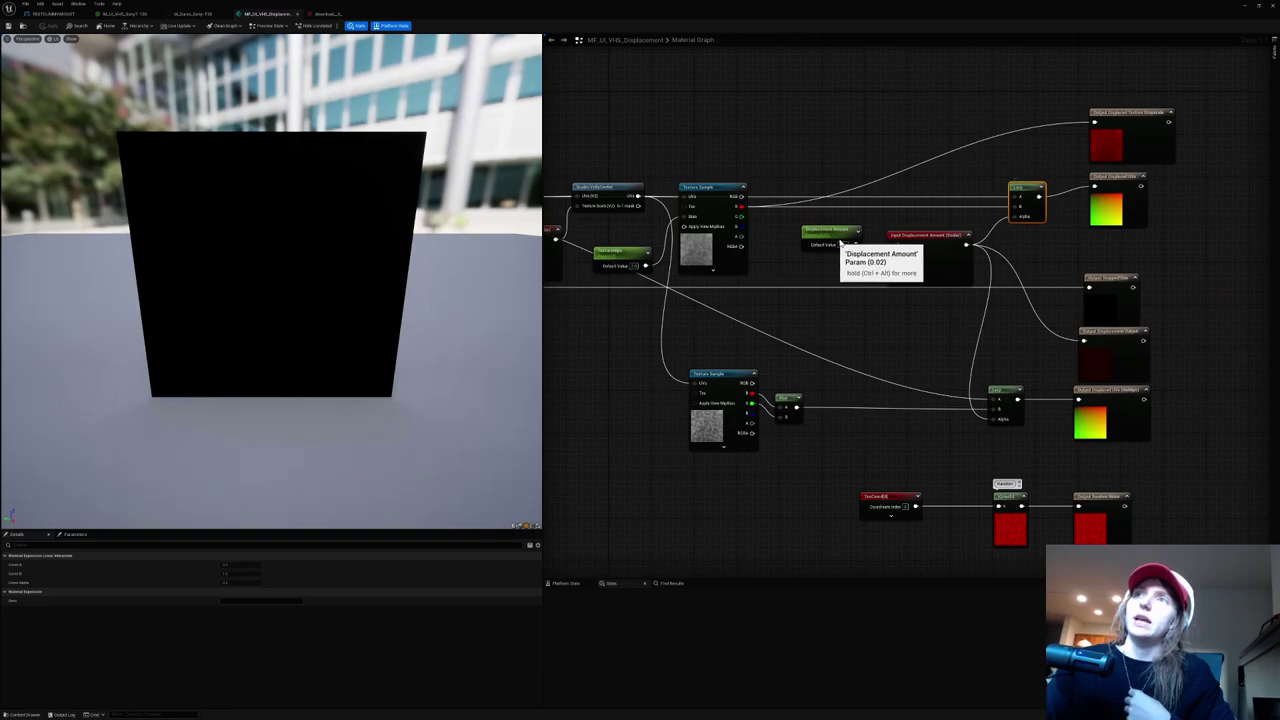
{"action": "left_click", "coordinate": [836, 236]}
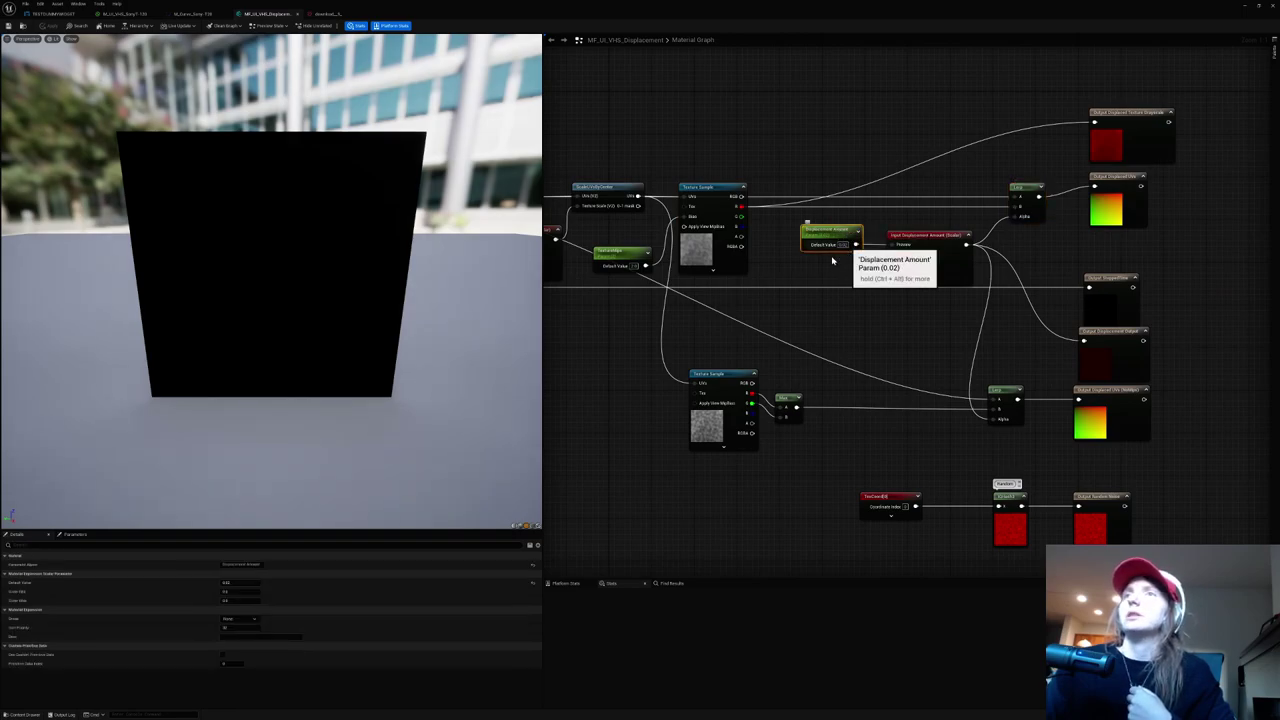
{"action": "left_click", "coordinate": [644, 267]}
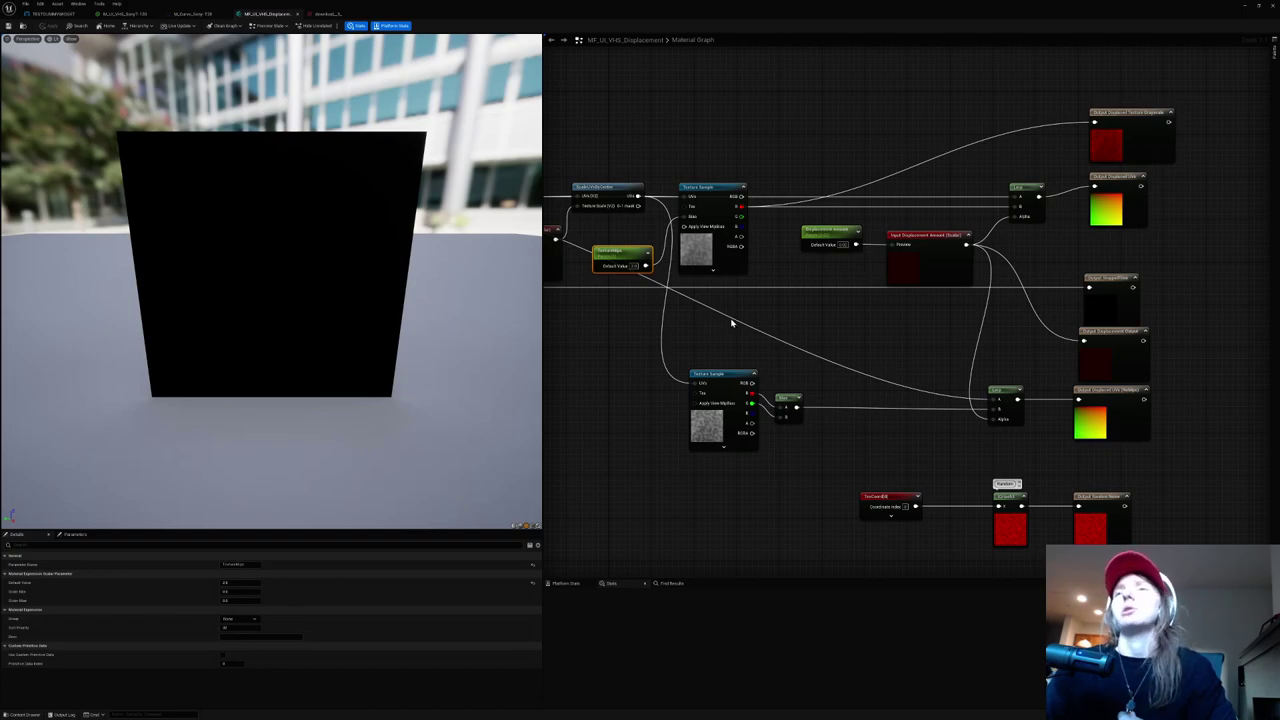
Step: Examine the lower Texture Sample branch feeding Displaced UVs (NoMips) and the separate random noise branch below it
{"action": "right_click_drag", "start_coordinate": [732, 314], "coordinate": [719, 261]}
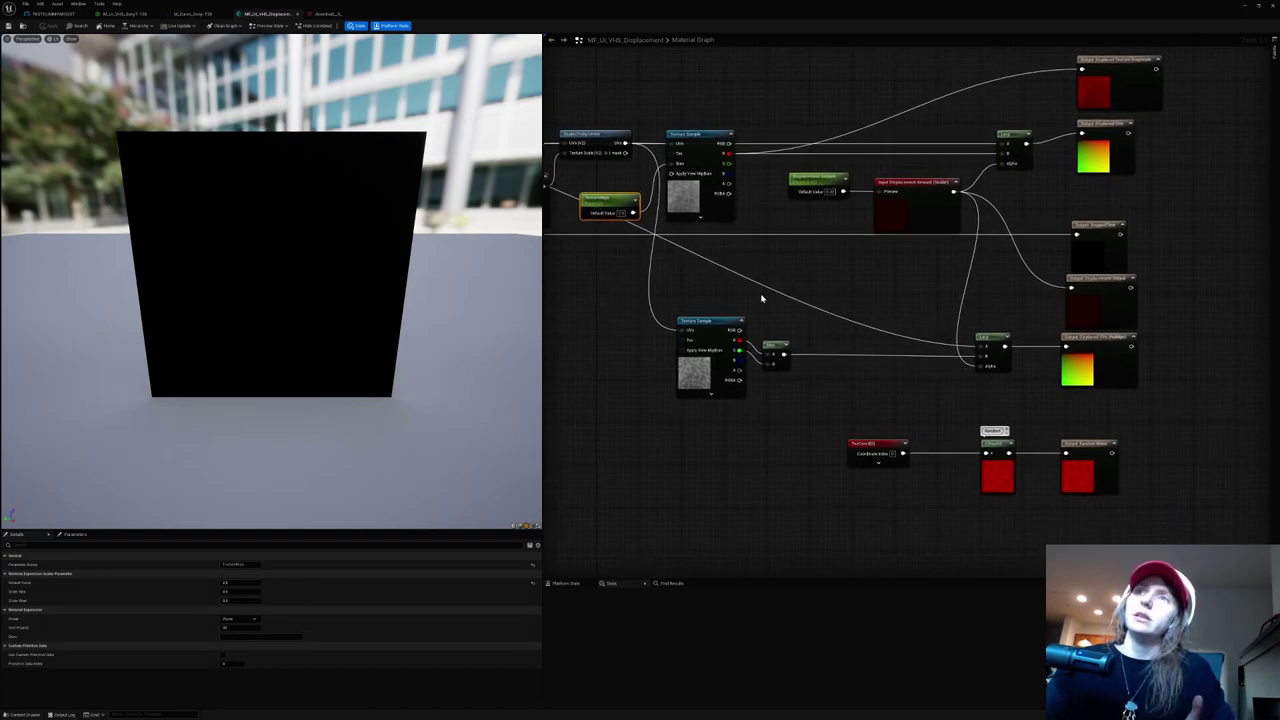
{"action": "left_click_drag", "start_coordinate": [660, 278], "coordinate": [997, 394]}
{"action": "left_click", "coordinate": [997, 394]}
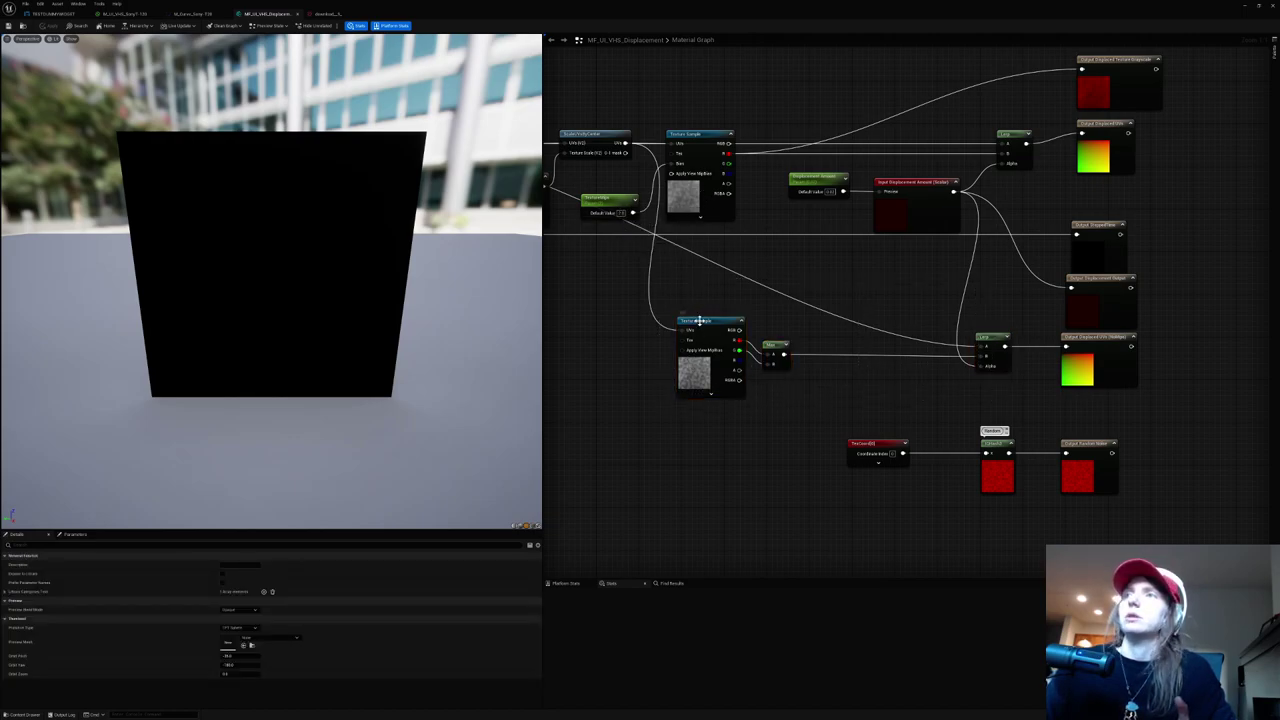
{"action": "left_click", "coordinate": [697, 321]}
{"action": "mouse_move", "coordinate": [665, 277]}
{"action": "left_mouse_down"}
{"action": "mouse_move", "coordinate": [1114, 420]}
{"action": "mouse_move", "coordinate": [1032, 397]}
{"action": "left_mouse_up"}
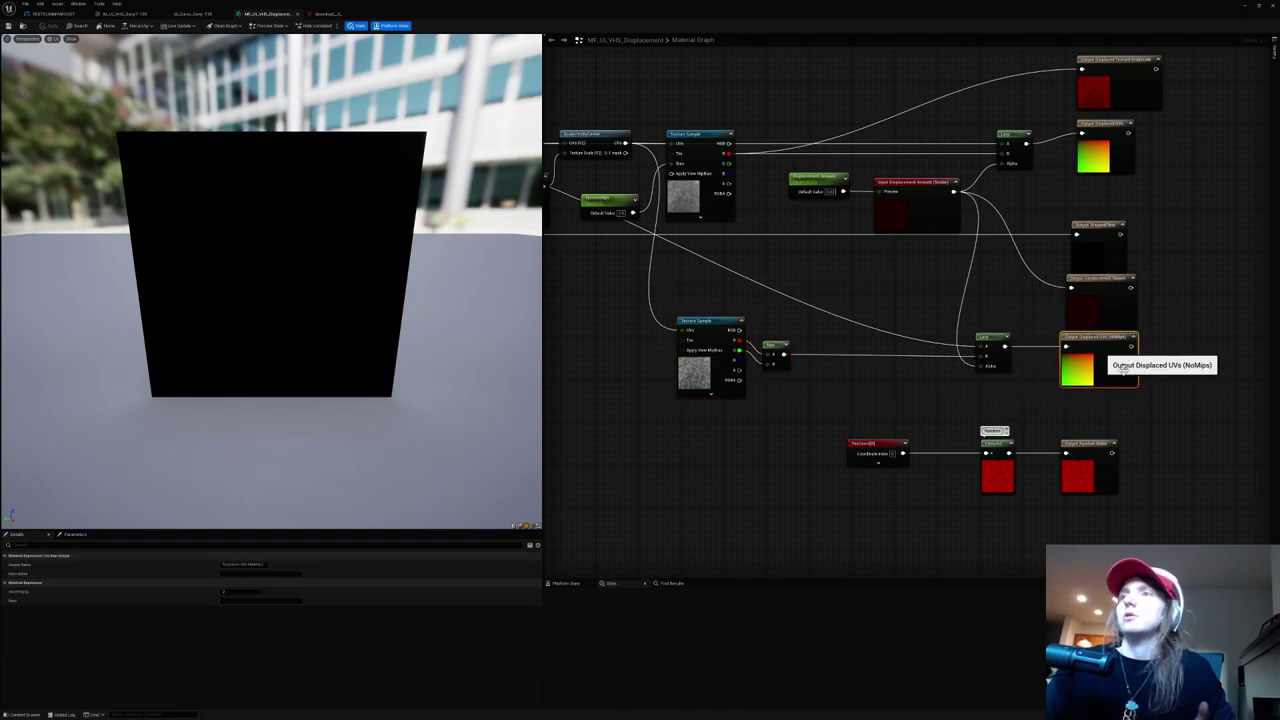
{"action": "left_click_drag", "start_coordinate": [1238, 530], "coordinate": [858, 410]}
{"action": "left_click", "coordinate": [1185, 520]}
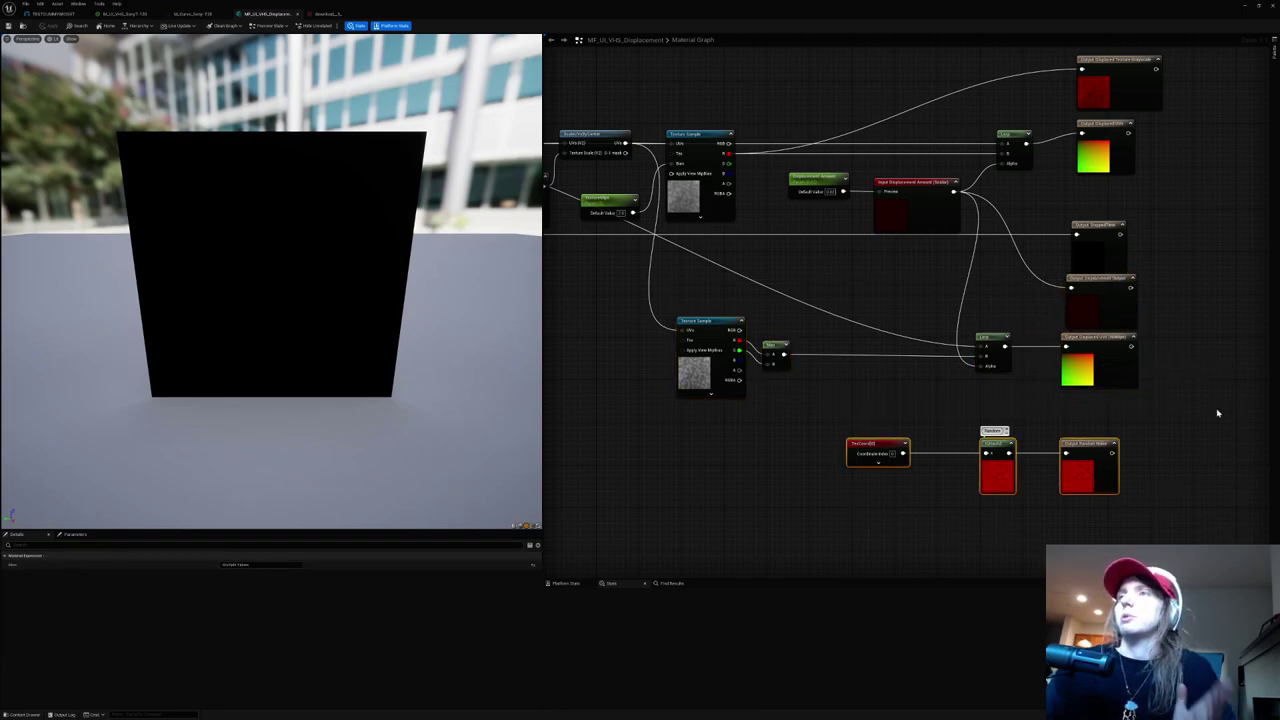
Step: Move the stepped time and displacement output nodes slightly upward
{"action": "right_click_drag", "start_coordinate": [1154, 262], "coordinate": [1078, 276]}
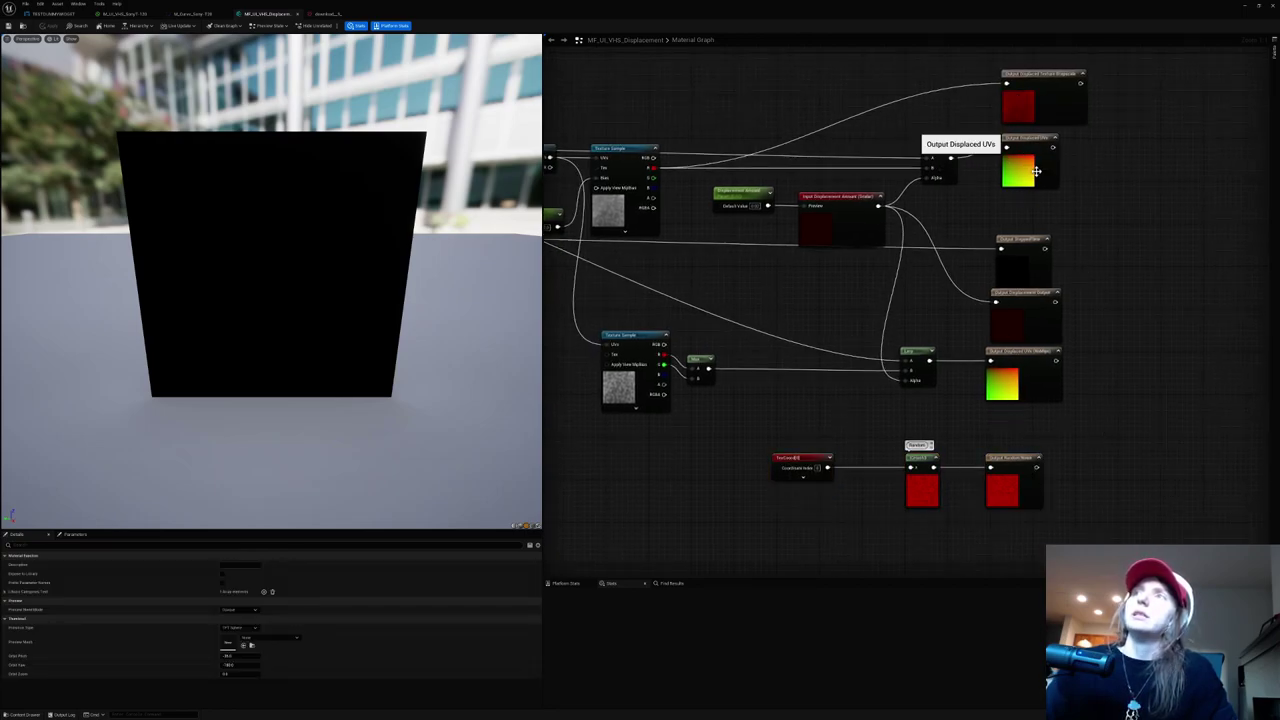
{"action": "left_click", "coordinate": [1022, 239]}
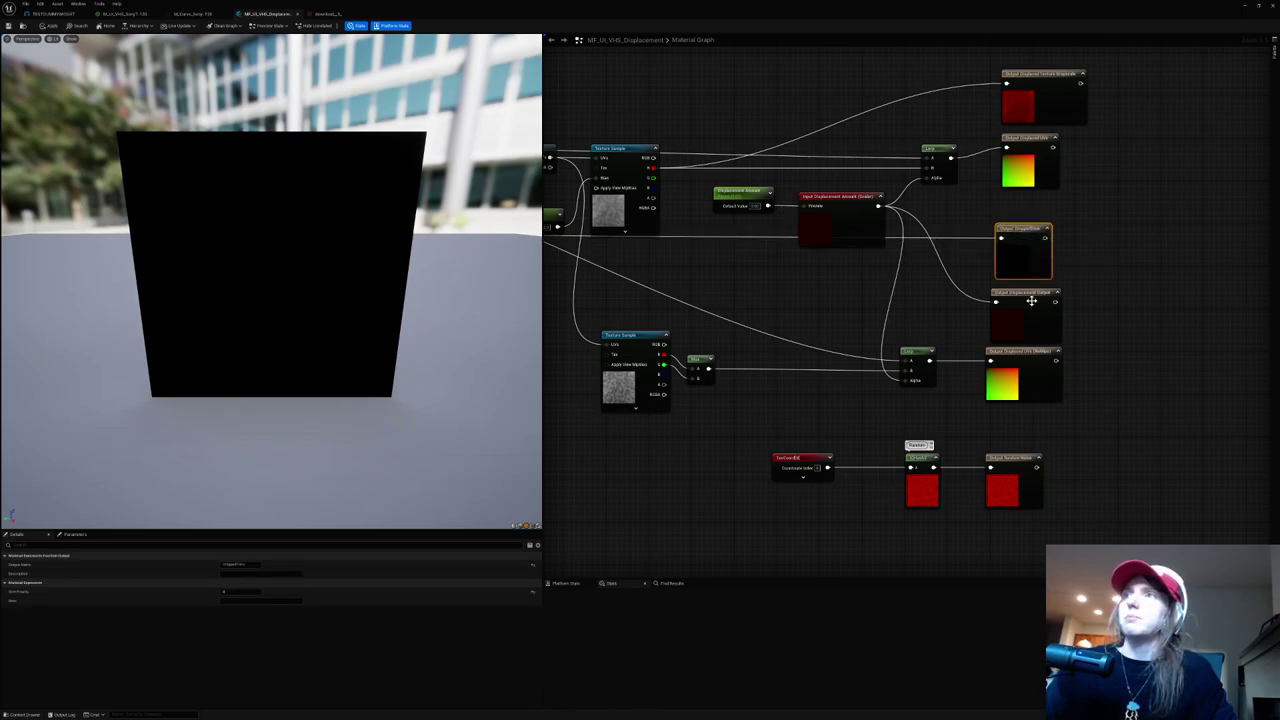
{"action": "left_click", "coordinate": [1026, 294]}
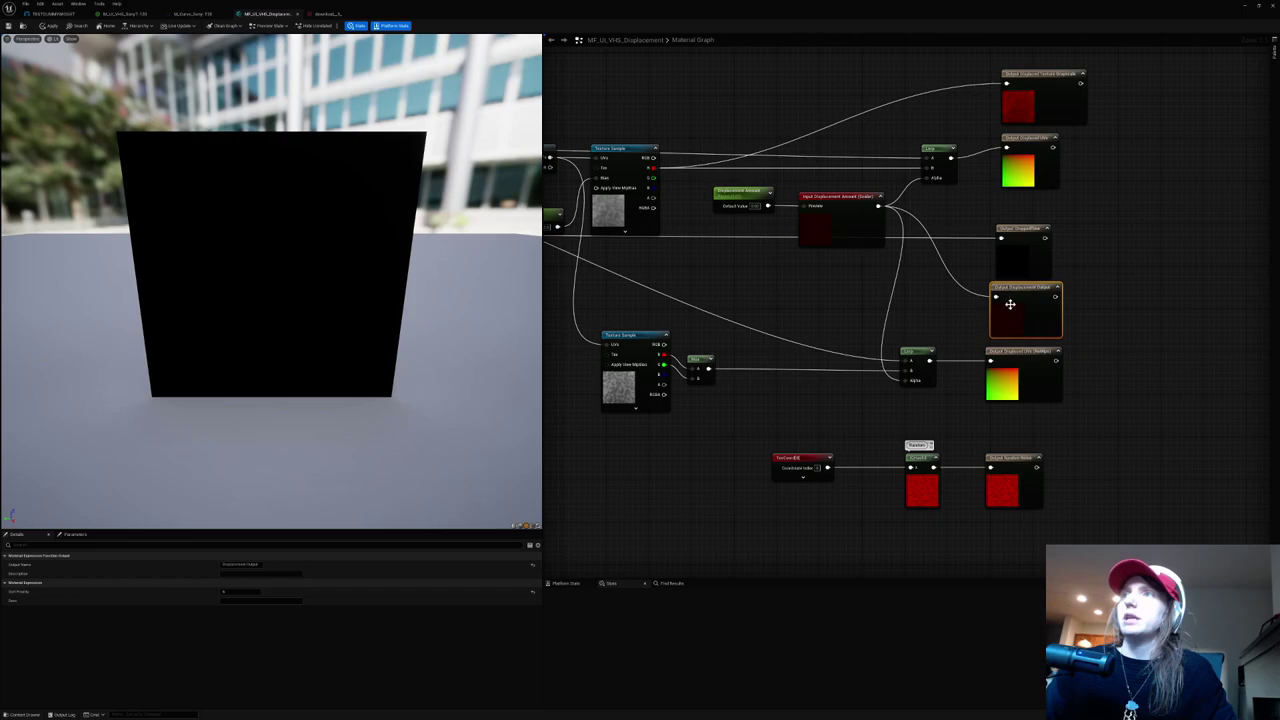
Step: Inspect the upper Texture Sample and its displaced texture grayscale output, and move the Displaced UVs output node slightly downward
{"action": "right_click_drag", "start_coordinate": [651, 208], "coordinate": [739, 206]}
{"action": "left_click", "coordinate": [739, 206]}
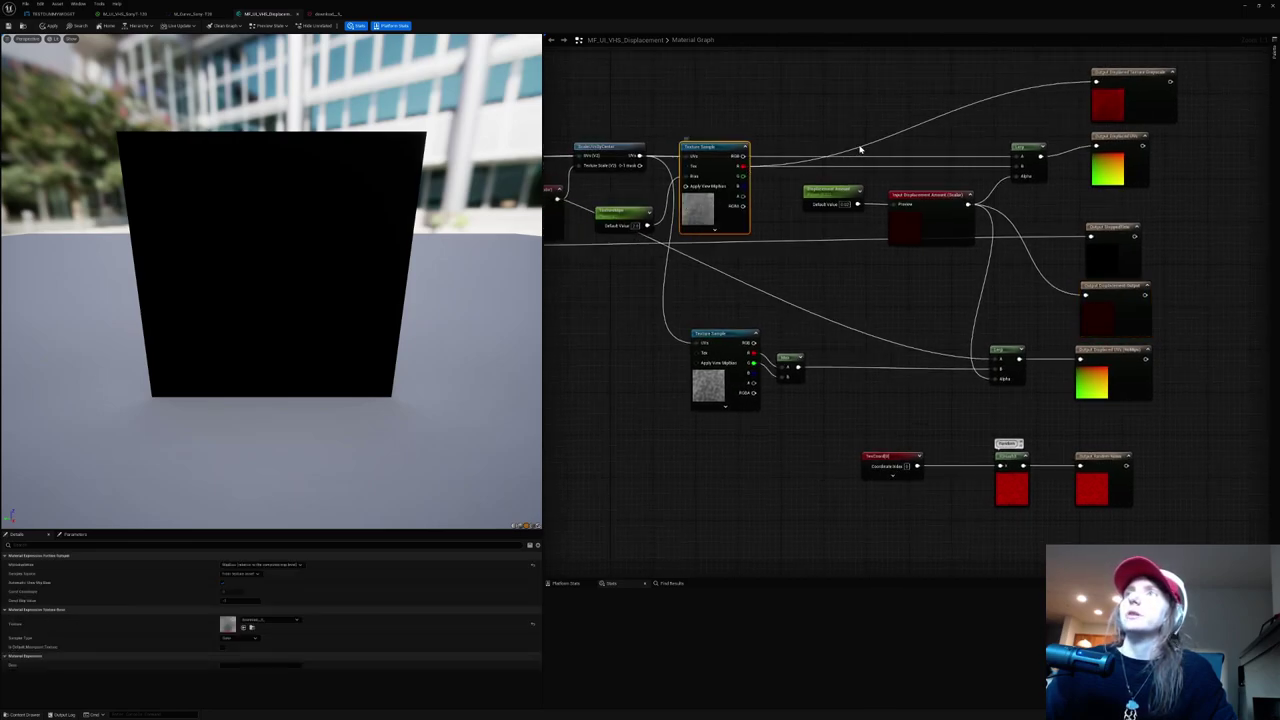
{"action": "left_click", "coordinate": [1128, 92]}
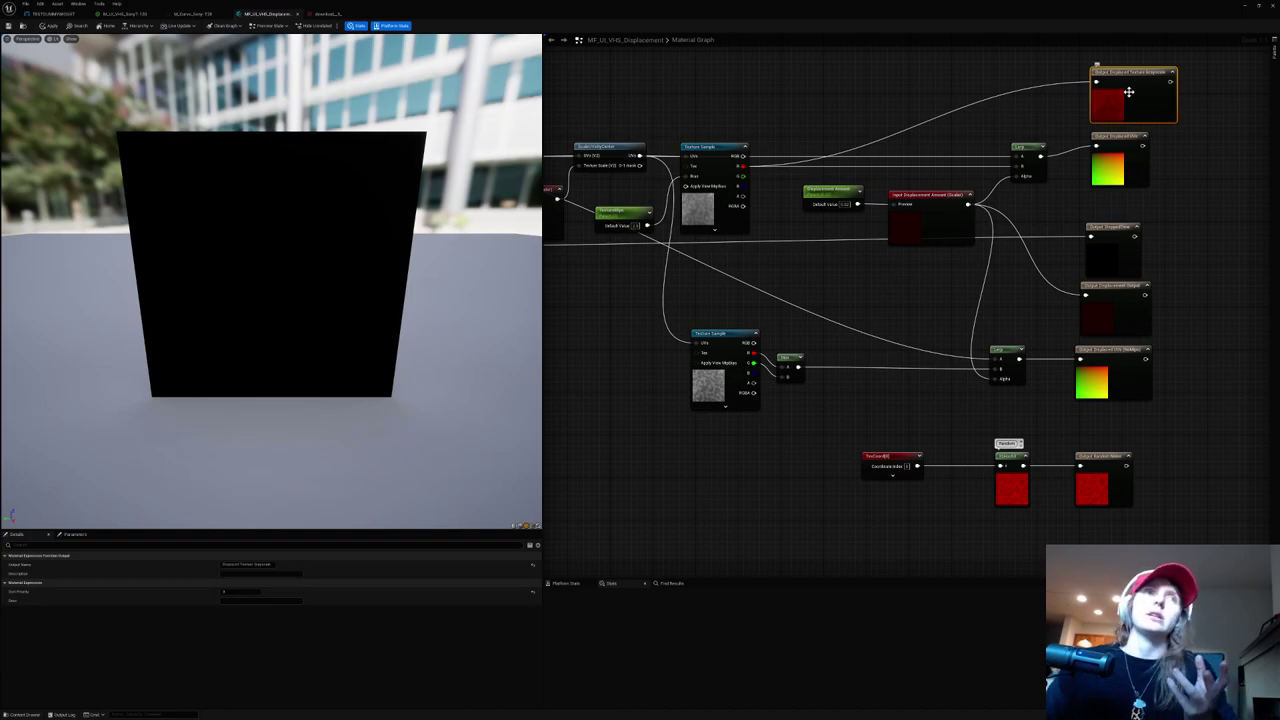
{"action": "left_click_drag", "start_coordinate": [1115, 167], "coordinate": [1117, 173]}
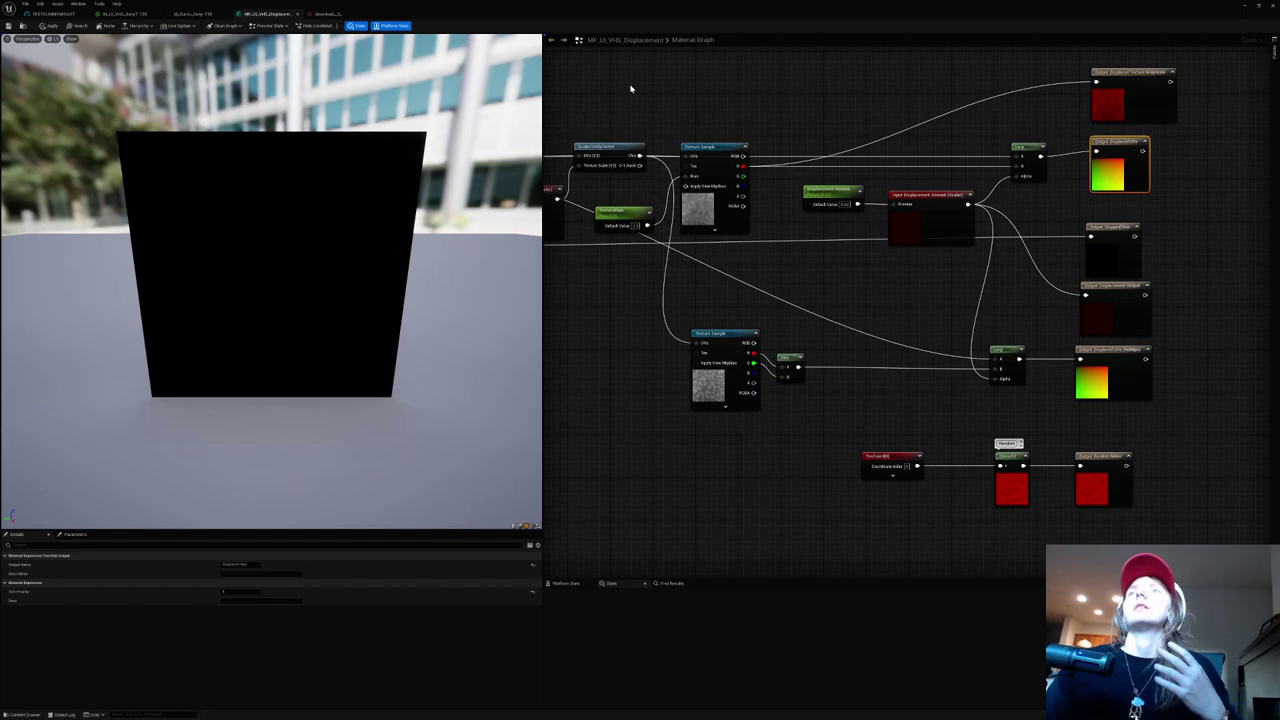
Step: Review the complete MF_UI_VHS_Displacement node network, from its time and UV inputs through to its outputs
{"action": "key", "text": "ctrl+a"}
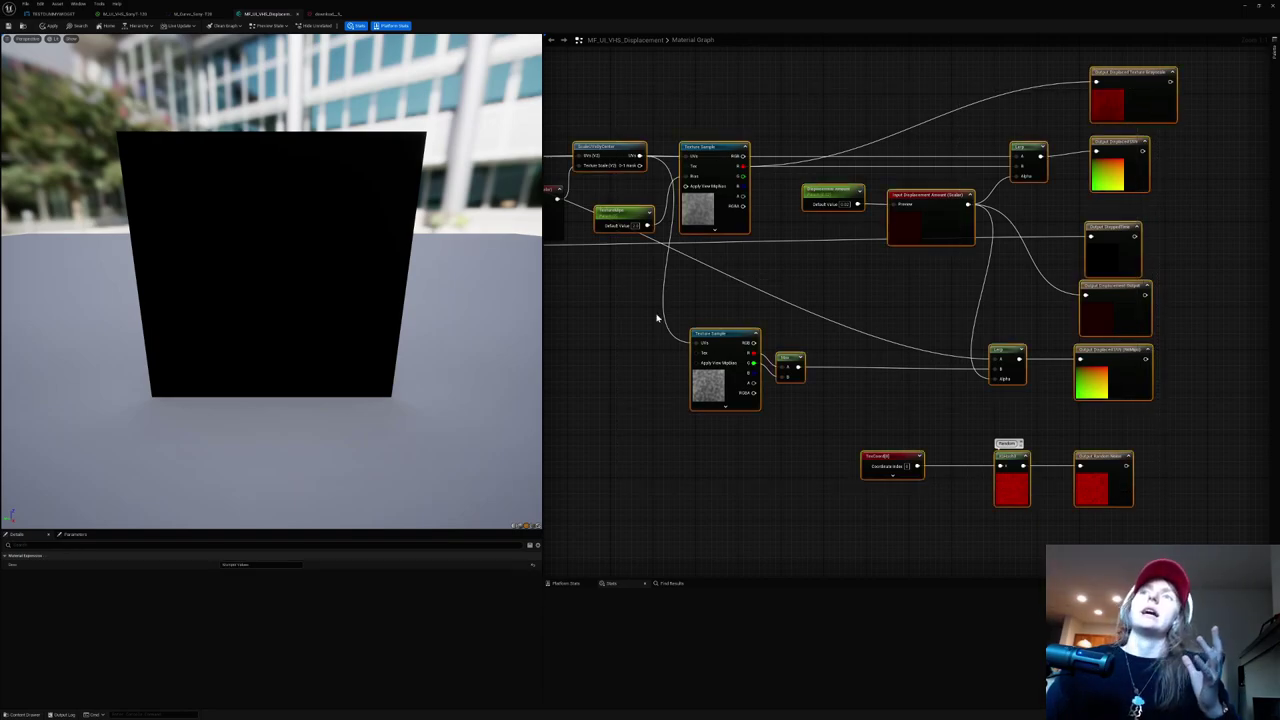
{"action": "left_click", "coordinate": [720, 314]}
{"action": "right_click_drag", "start_coordinate": [635, 307], "coordinate": [923, 310]}
{"action": "scroll", "coordinate": [886, 309], "scroll_direction": "down", "scroll_amount": 2}
{"action": "scroll", "coordinate": [923, 308], "scroll_direction": "down", "scroll_amount": 2}
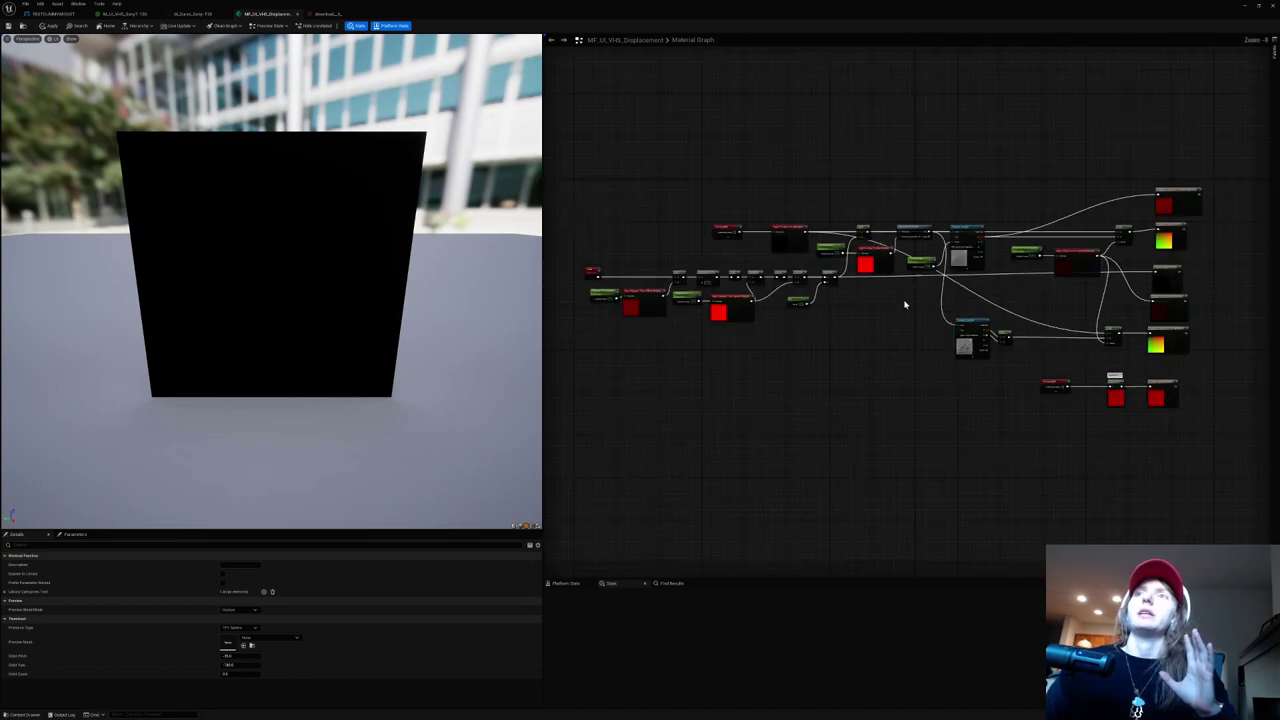
{"action": "left_click_drag", "start_coordinate": [626, 205], "coordinate": [1020, 411]}
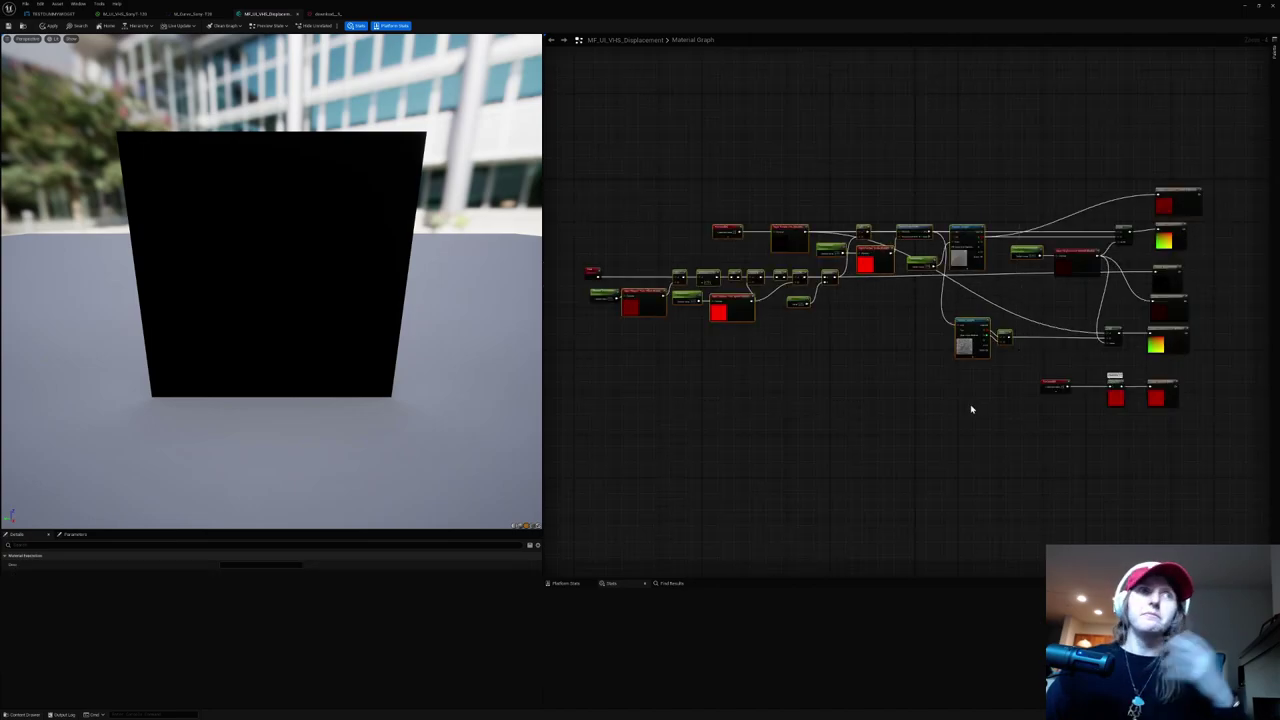
{"action": "left_click", "coordinate": [971, 409]}
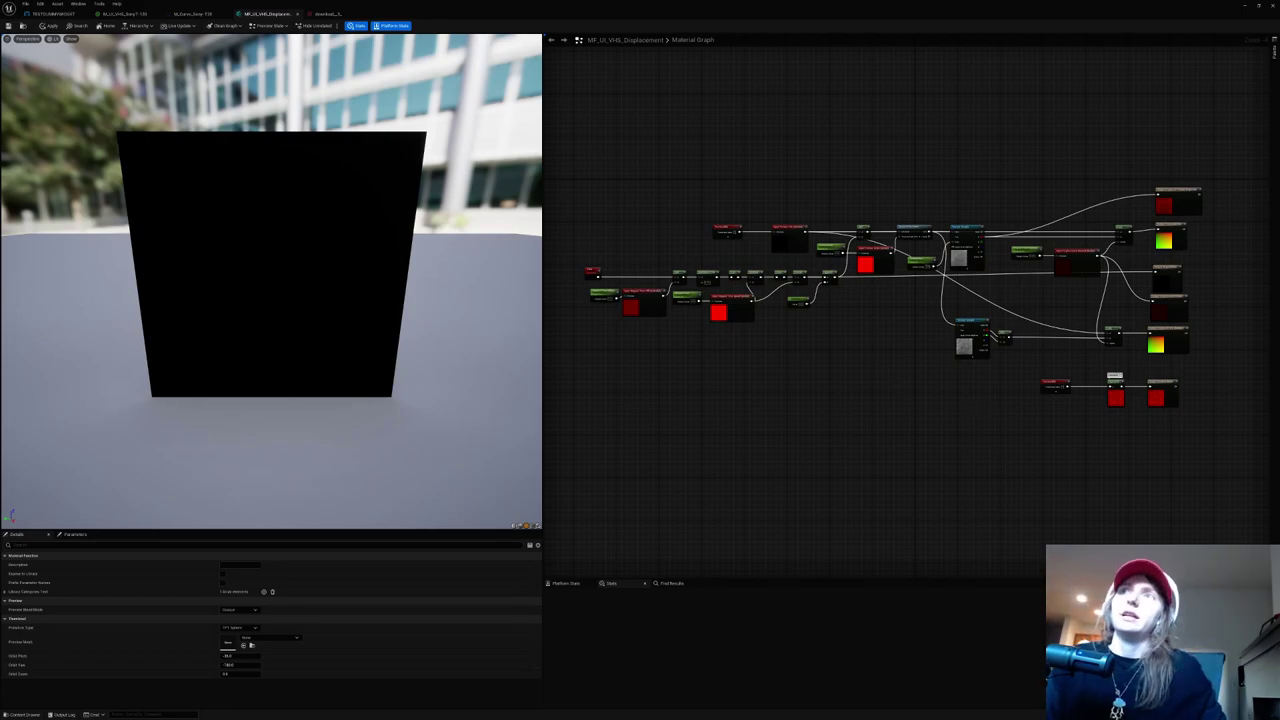
{"action": "right_click_drag", "start_coordinate": [894, 384], "coordinate": [824, 364]}
{"action": "scroll", "coordinate": [882, 289], "scroll_direction": "up", "scroll_amount": 3}
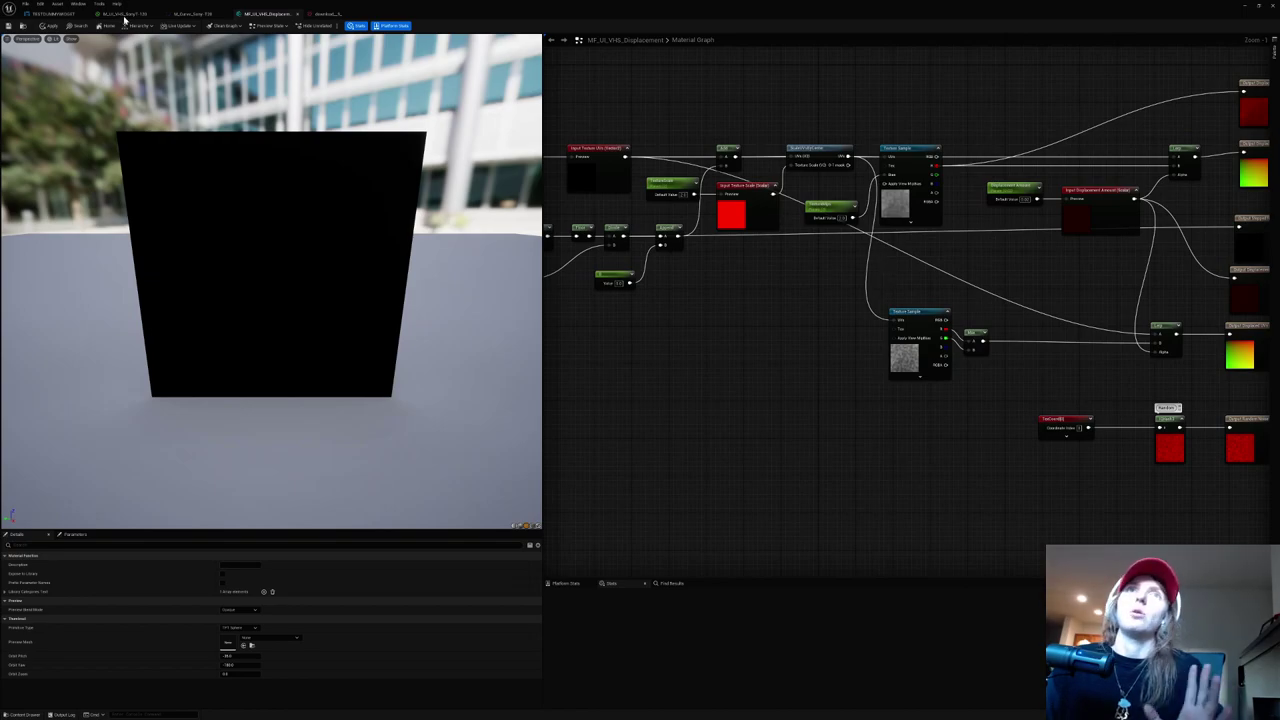
Step: Switch to the test widget showing the striped VHS jacket and open its nested menu widget blueprint for editing
{"action": "left_click", "coordinate": [41, 15]}
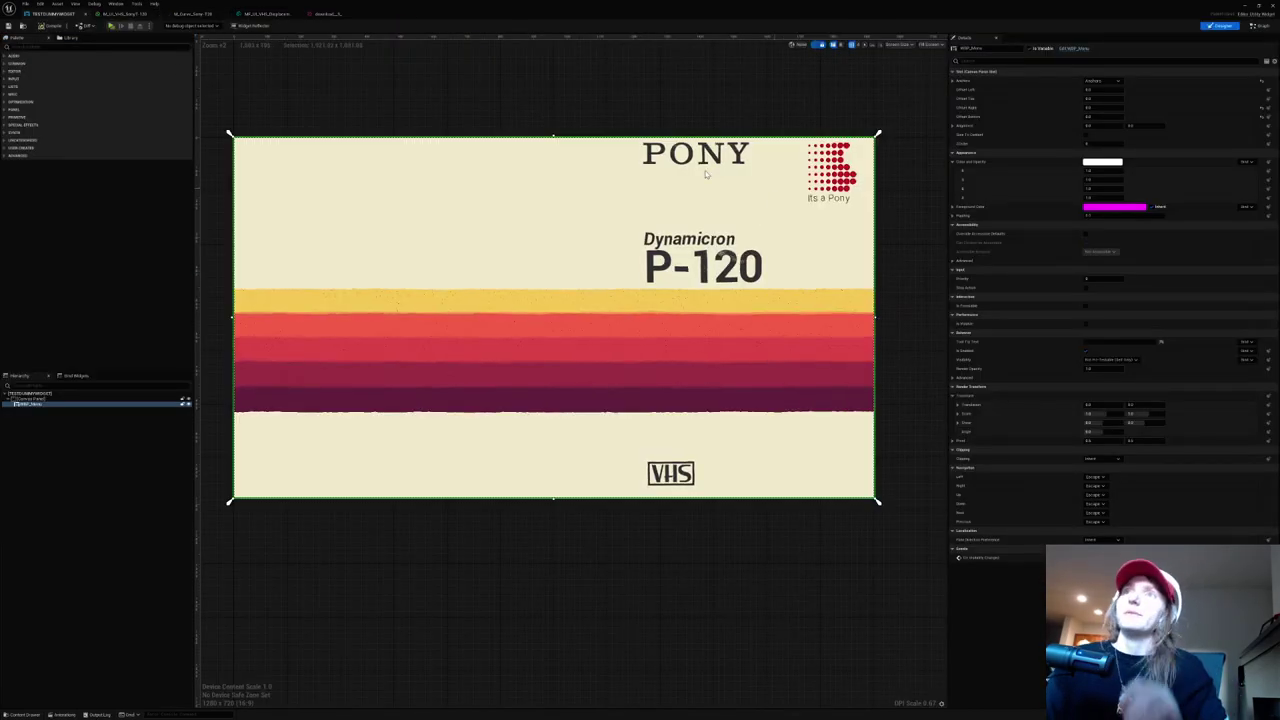
{"action": "scroll", "coordinate": [757, 177], "scroll_direction": "up", "scroll_amount": 3}
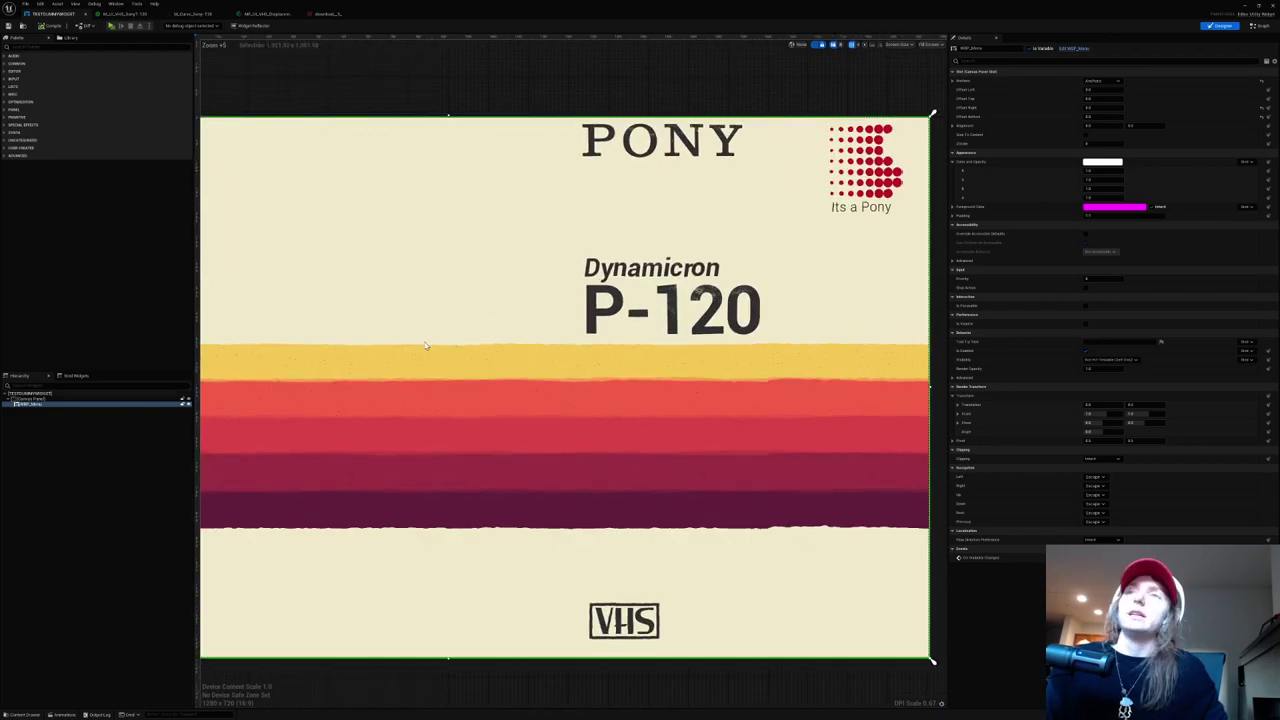
{"action": "right_click", "coordinate": [42, 404]}
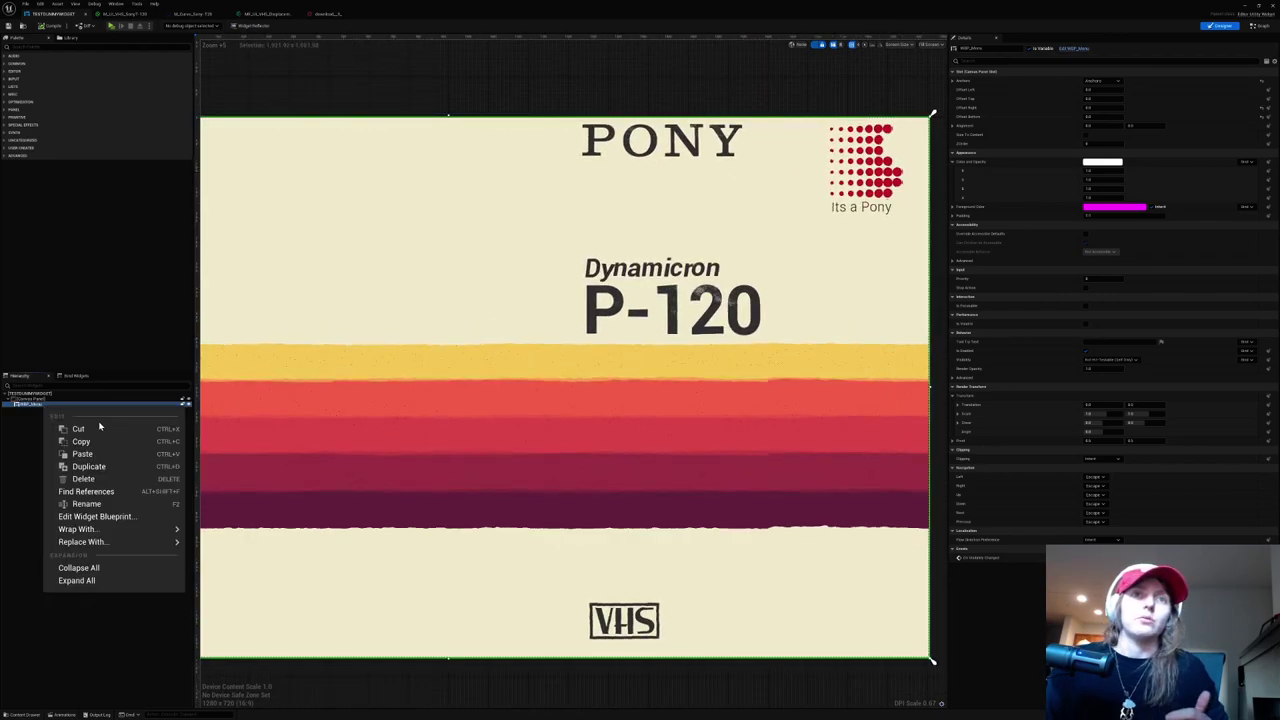
{"action": "left_click", "coordinate": [123, 517]}
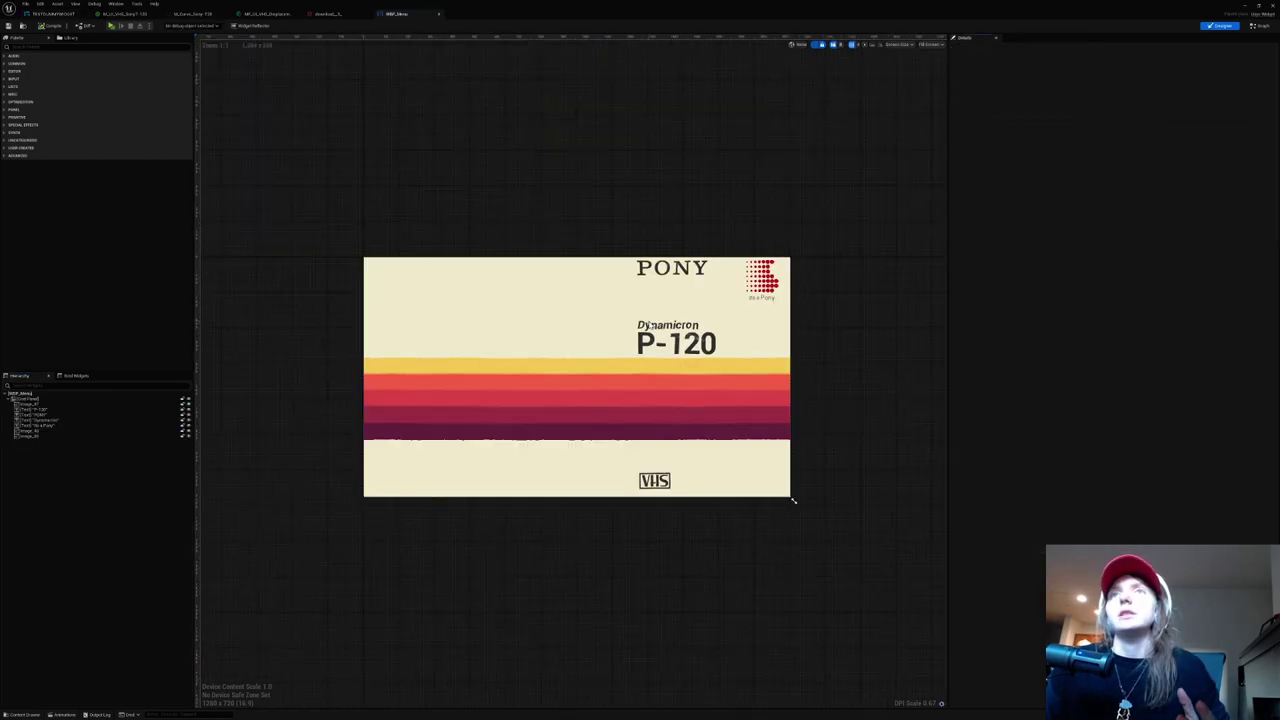
Step: Open the P-120 text's font material M_Font_VHS and inspect its MF_UI_VHS_Displacement function node
{"action": "scroll", "coordinate": [630, 487], "scroll_direction": "up", "scroll_amount": 3}
{"action": "left_click", "coordinate": [662, 287]}
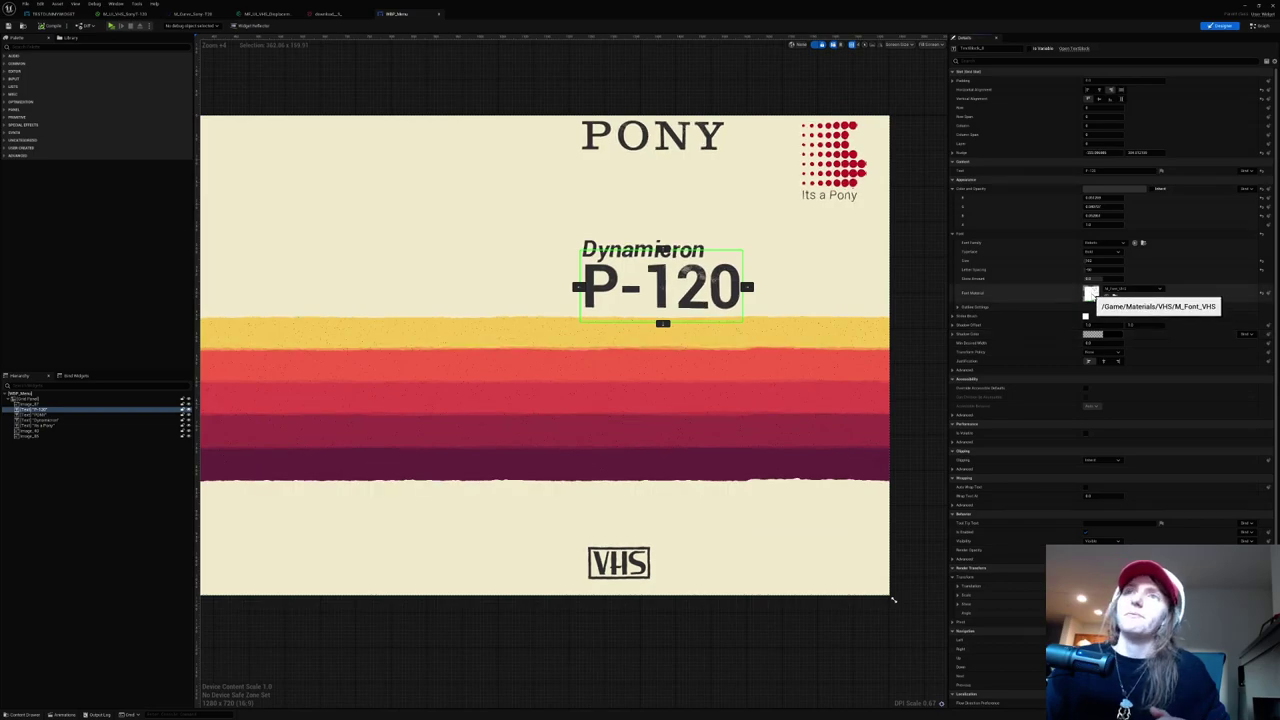
{"action": "double_click", "coordinate": [1091, 293]}
{"action": "right_click_drag", "start_coordinate": [649, 343], "coordinate": [1100, 315]}
{"action": "scroll", "coordinate": [1100, 315], "scroll_direction": "up", "scroll_amount": 1}
{"action": "left_click", "coordinate": [858, 315]}
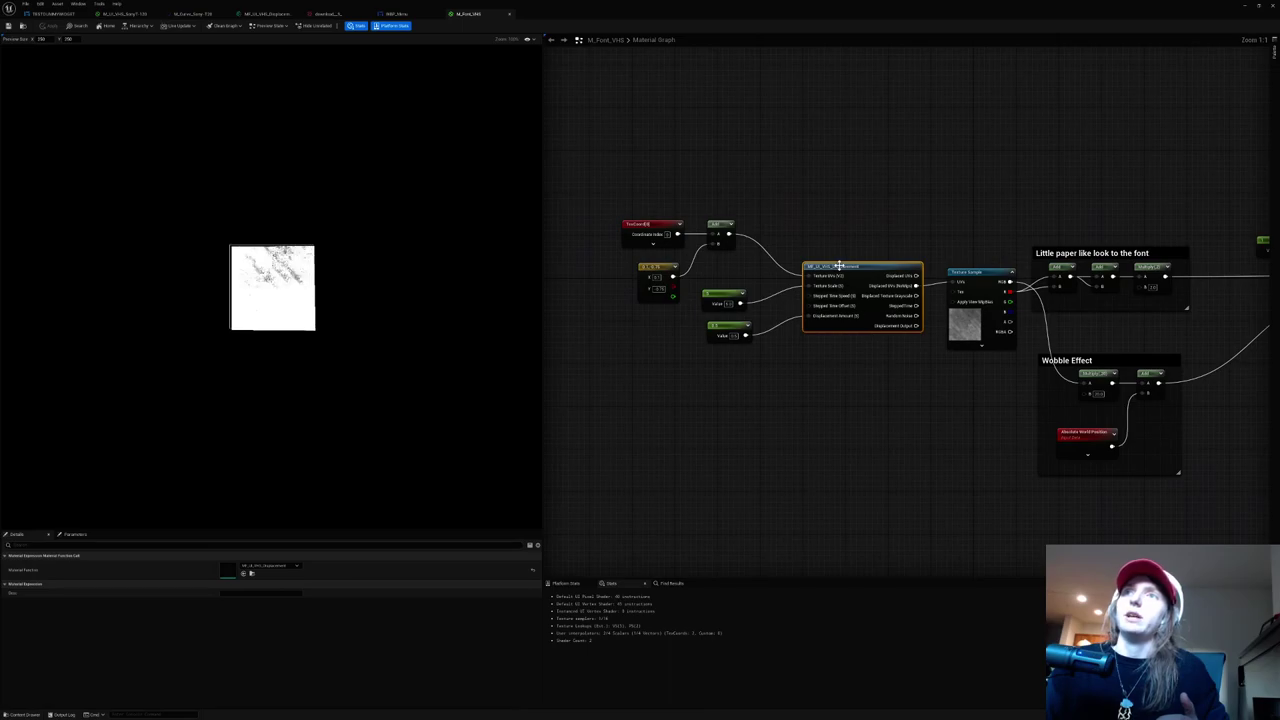
Step: Examine the font material's Texture Sample, the paper-like look group and the Wobble Effect group, and close the material
{"action": "right_click_drag", "start_coordinate": [869, 361], "coordinate": [622, 347]}
{"action": "left_click", "coordinate": [726, 309]}
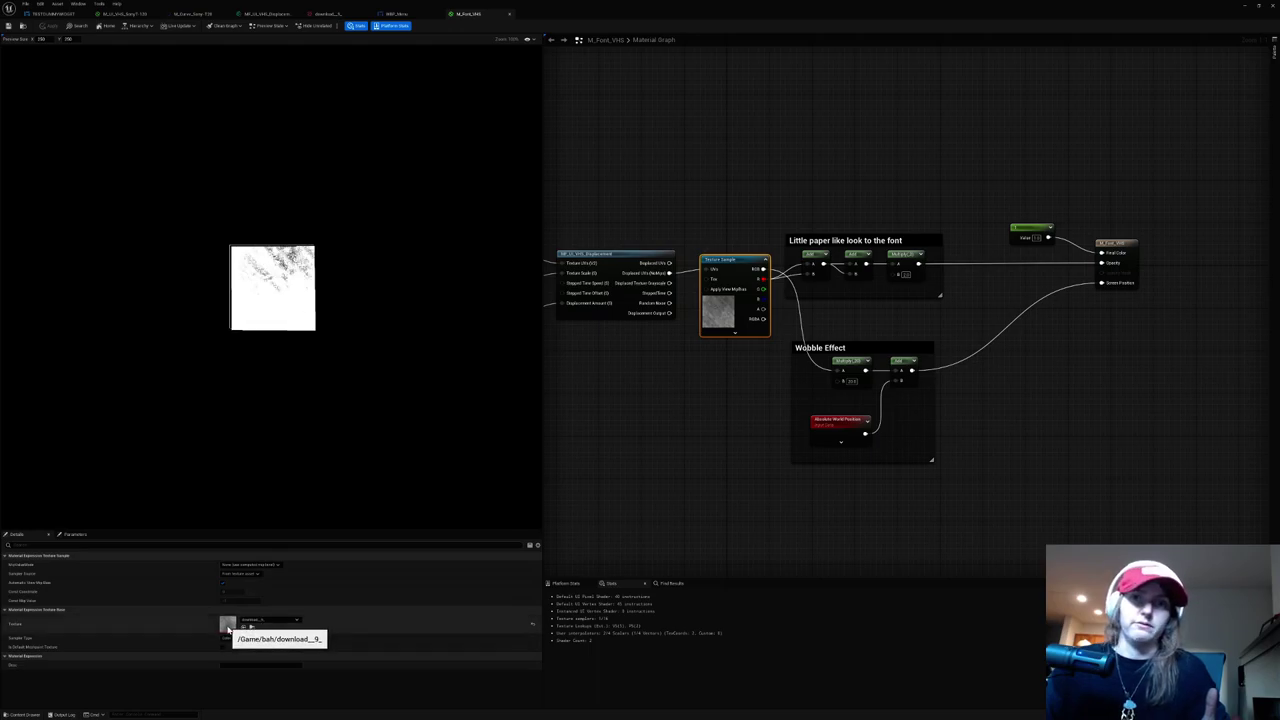
{"action": "left_click_drag", "start_coordinate": [800, 226], "coordinate": [932, 306]}
{"action": "left_click_drag", "start_coordinate": [830, 327], "coordinate": [955, 422]}
{"action": "left_click", "coordinate": [1091, 295]}
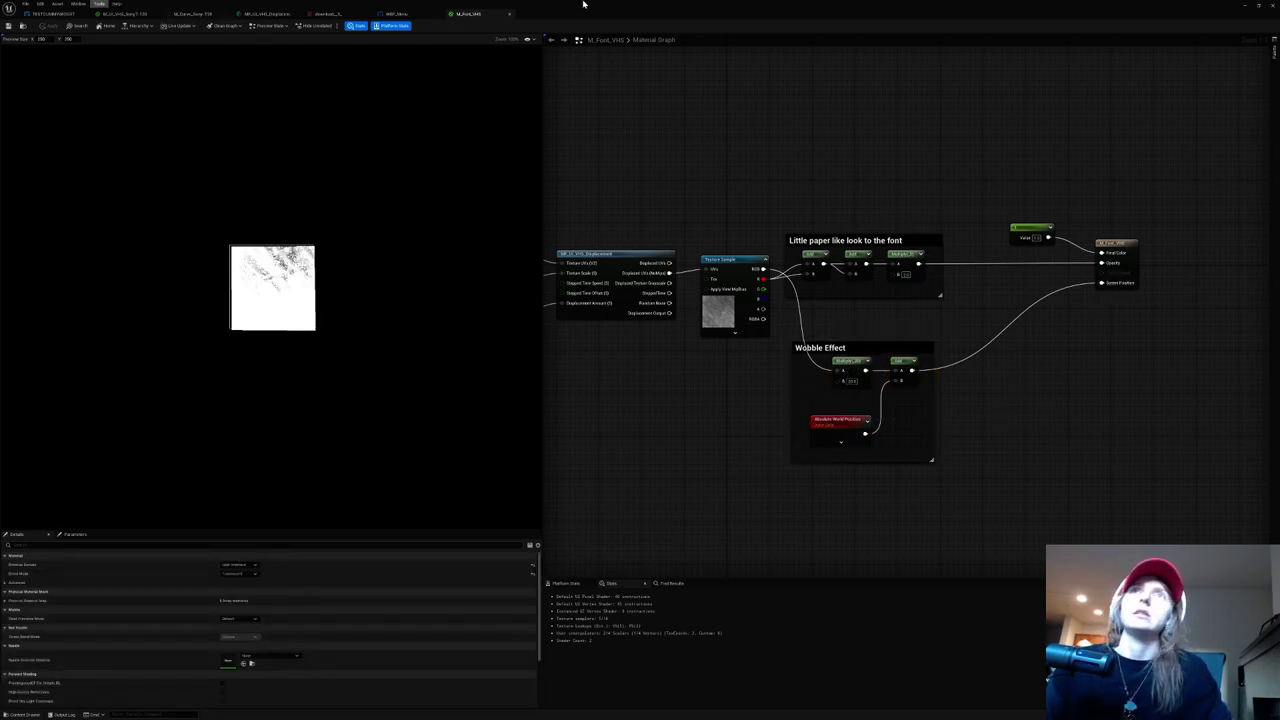
{"action": "left_click", "coordinate": [509, 14]}
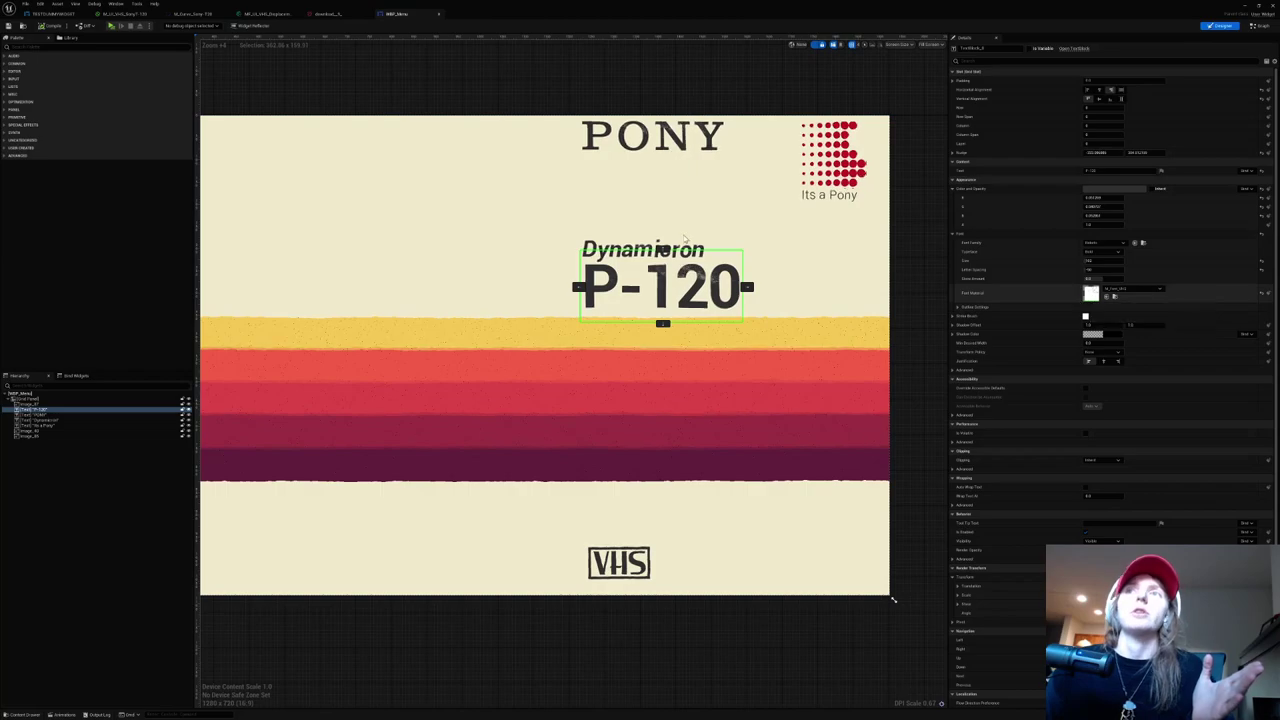
Step: Open the M_UI_VHS_SonyLogo material used by the red dotted logo image
{"action": "left_click", "coordinate": [600, 248]}
{"action": "left_click", "coordinate": [833, 155]}
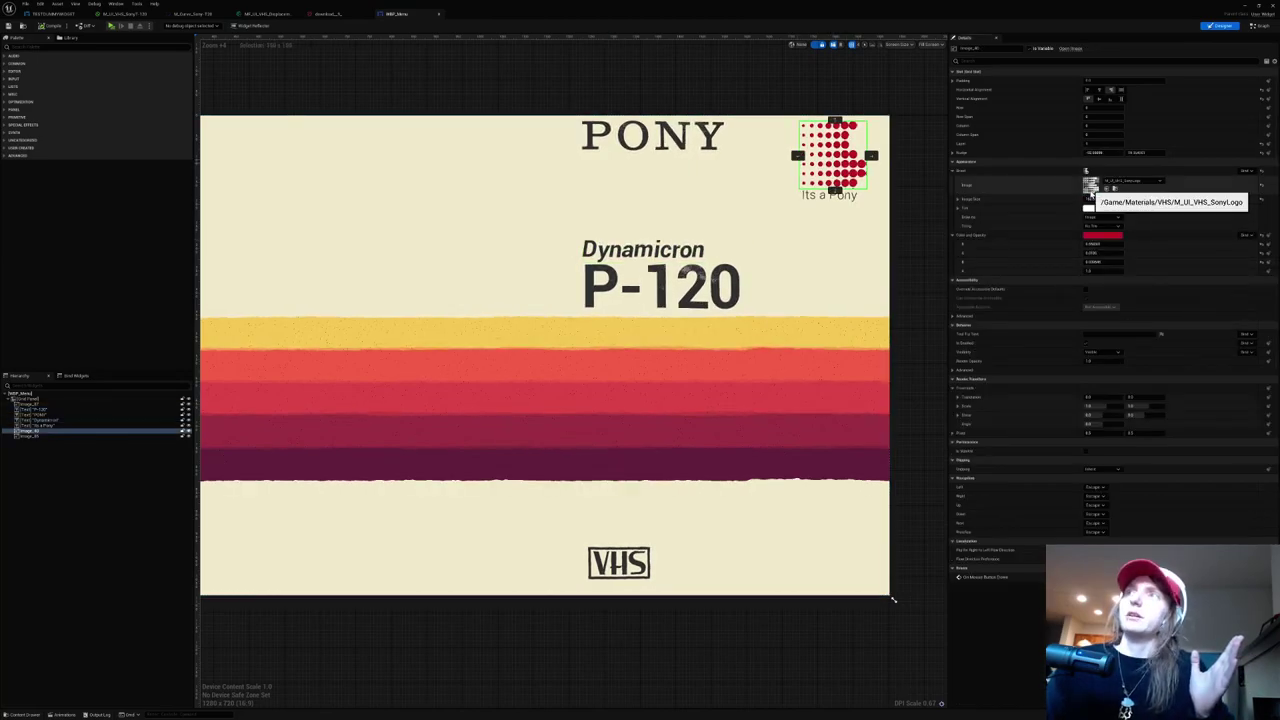
{"action": "double_click", "coordinate": [1091, 192]}
Step: Move the MF_UI_VHS_Displacement node slightly downward within the group that displaces the UVs
{"action": "scroll", "coordinate": [780, 438], "scroll_direction": "down", "scroll_amount": 3}
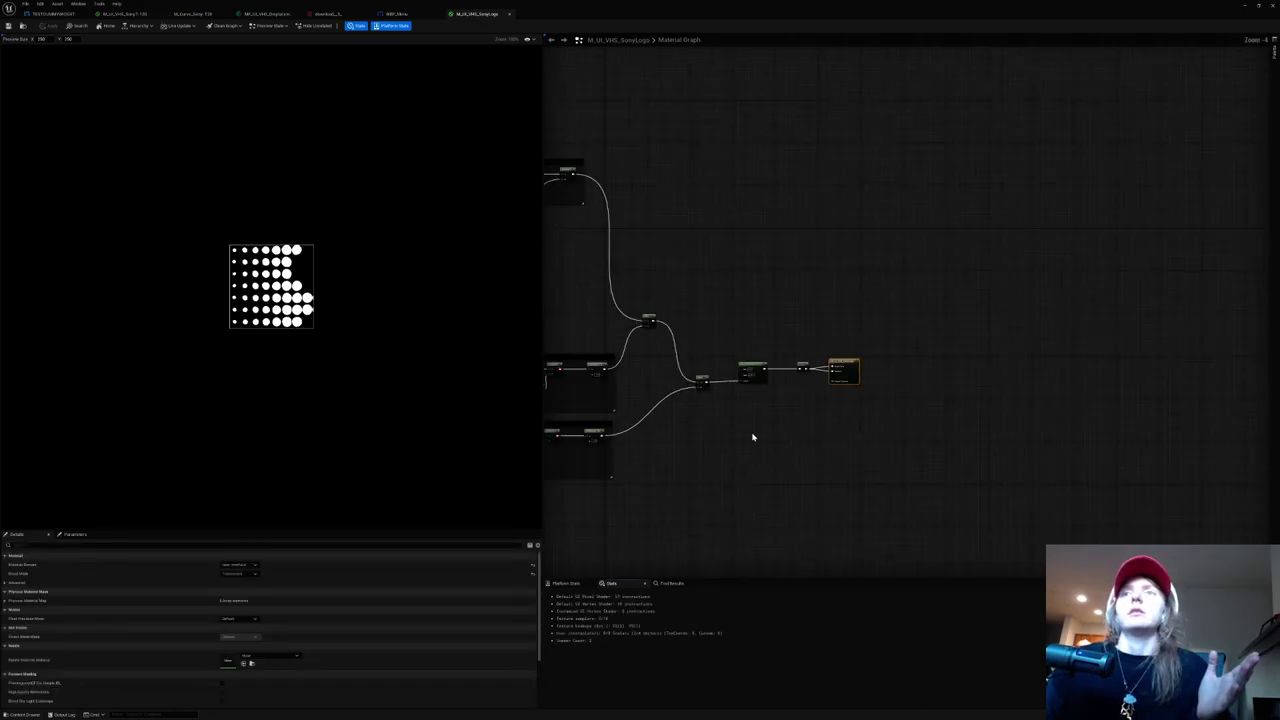
{"action": "right_click_drag", "start_coordinate": [1025, 427], "coordinate": [1270, 444]}
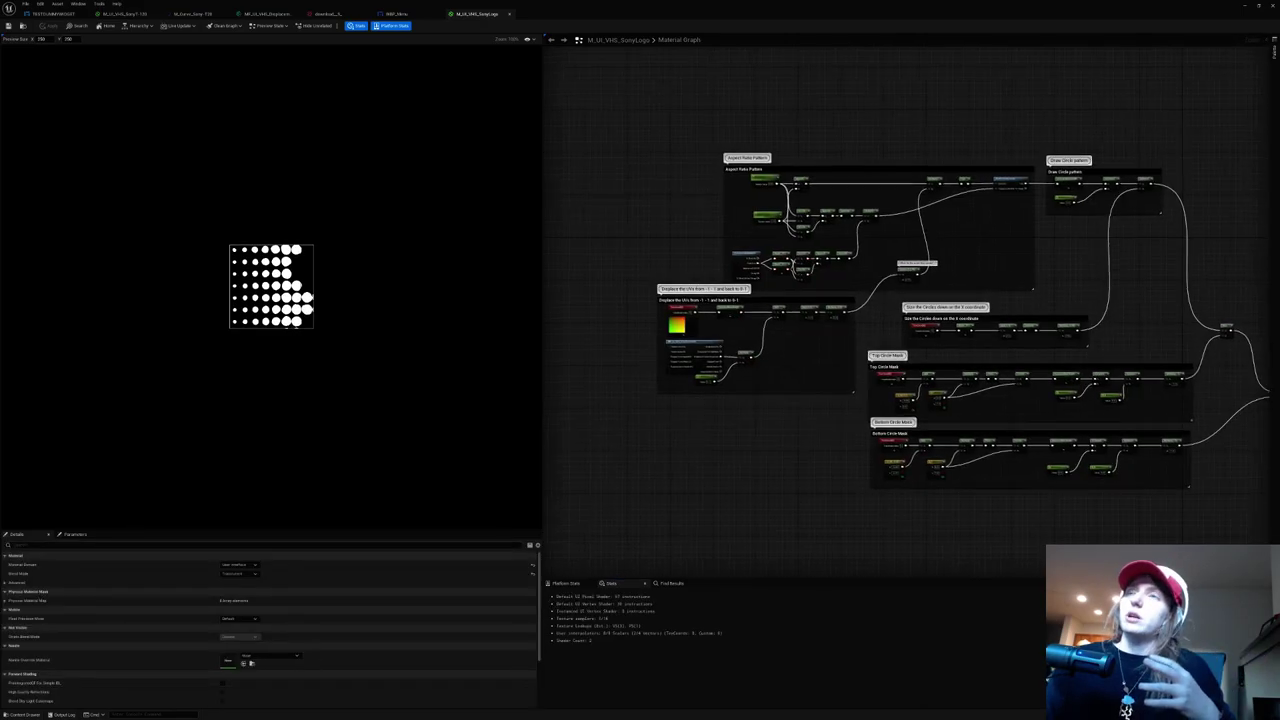
{"action": "scroll", "coordinate": [709, 310], "scroll_direction": "up", "scroll_amount": 4}
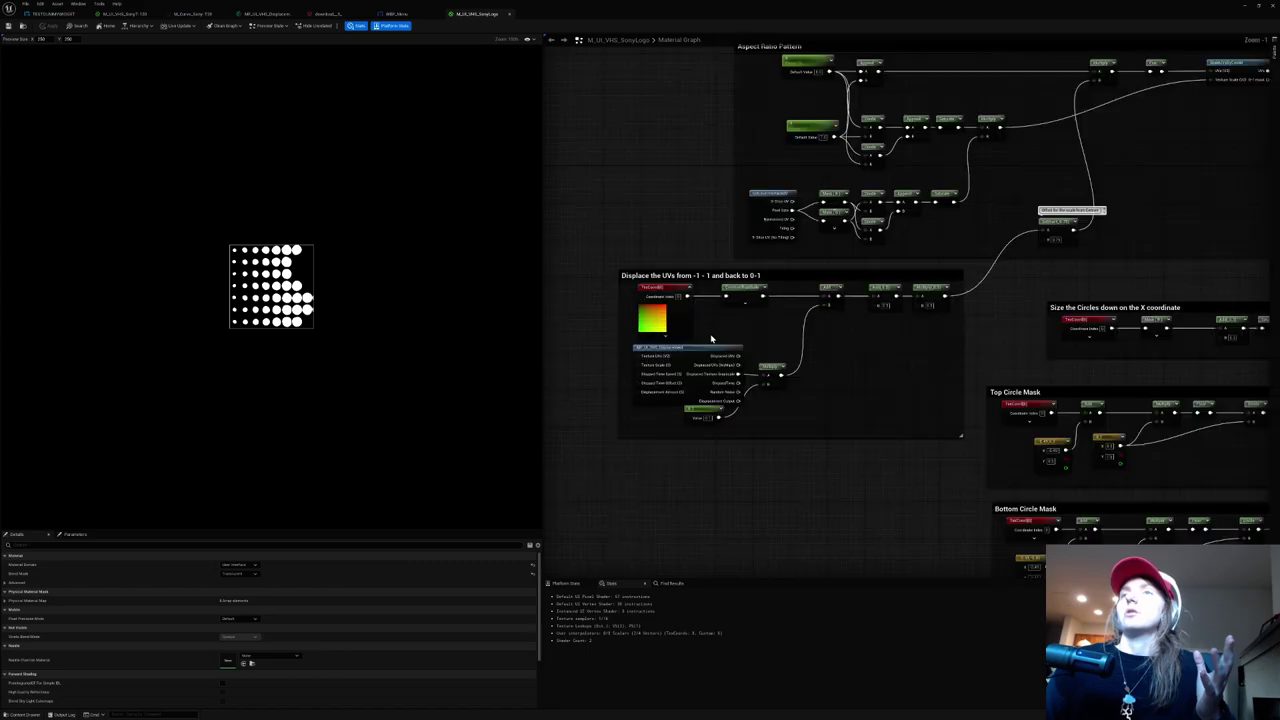
{"action": "left_click", "coordinate": [688, 352]}
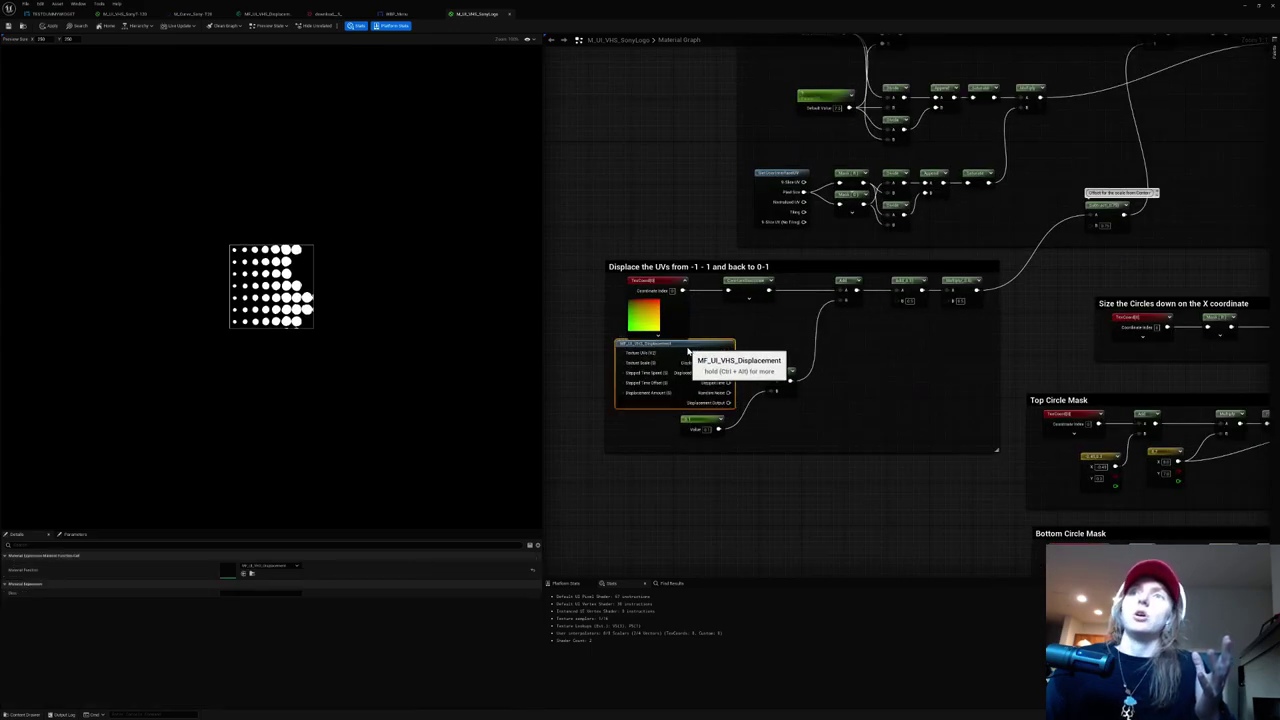
{"action": "left_click_drag", "start_coordinate": [688, 352], "coordinate": [690, 357]}
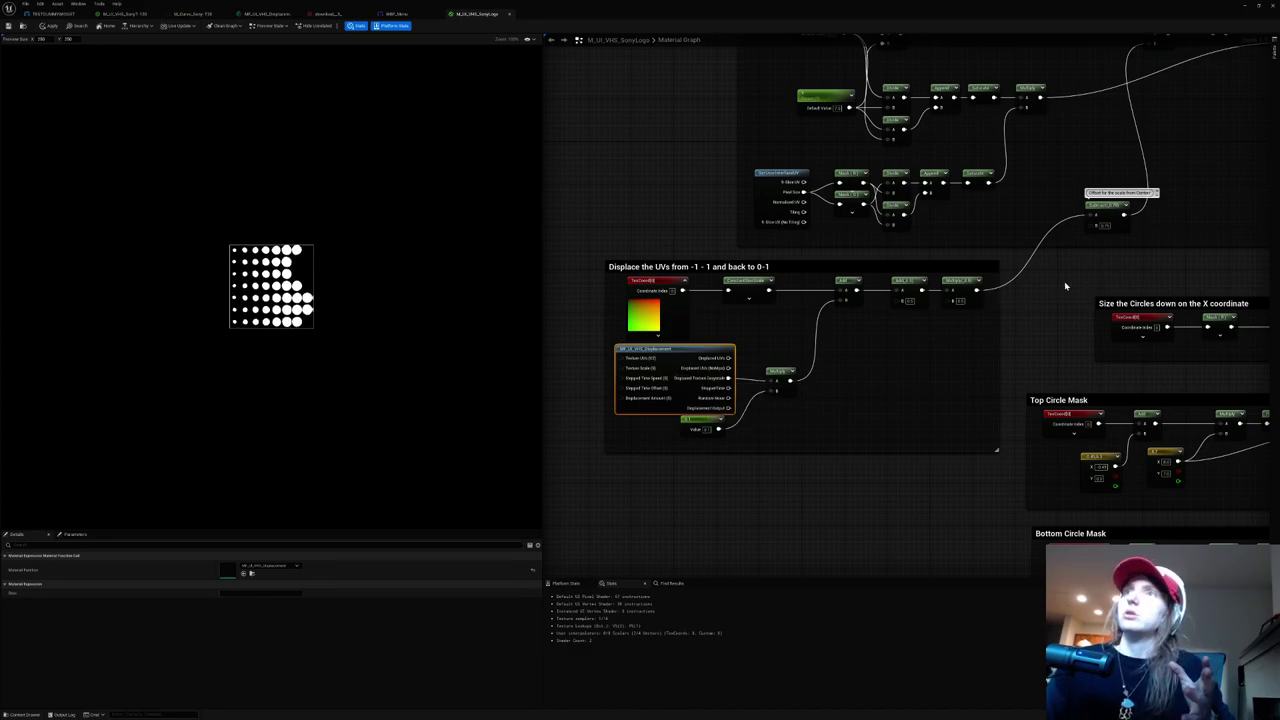
Step: Preview the output of the last Subtract node in the Draw Circle pattern group
{"action": "scroll", "coordinate": [1065, 286], "scroll_direction": "down", "scroll_amount": 2}
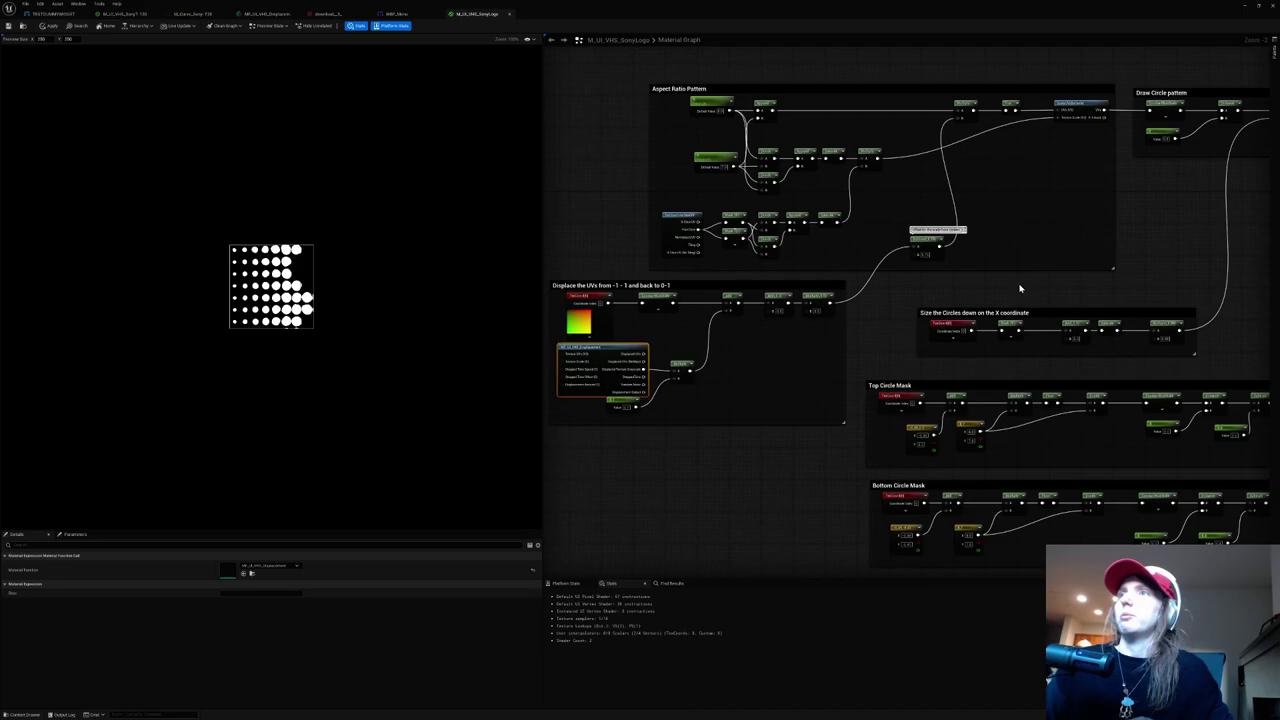
{"action": "right_click_drag", "start_coordinate": [1020, 288], "coordinate": [889, 306]}
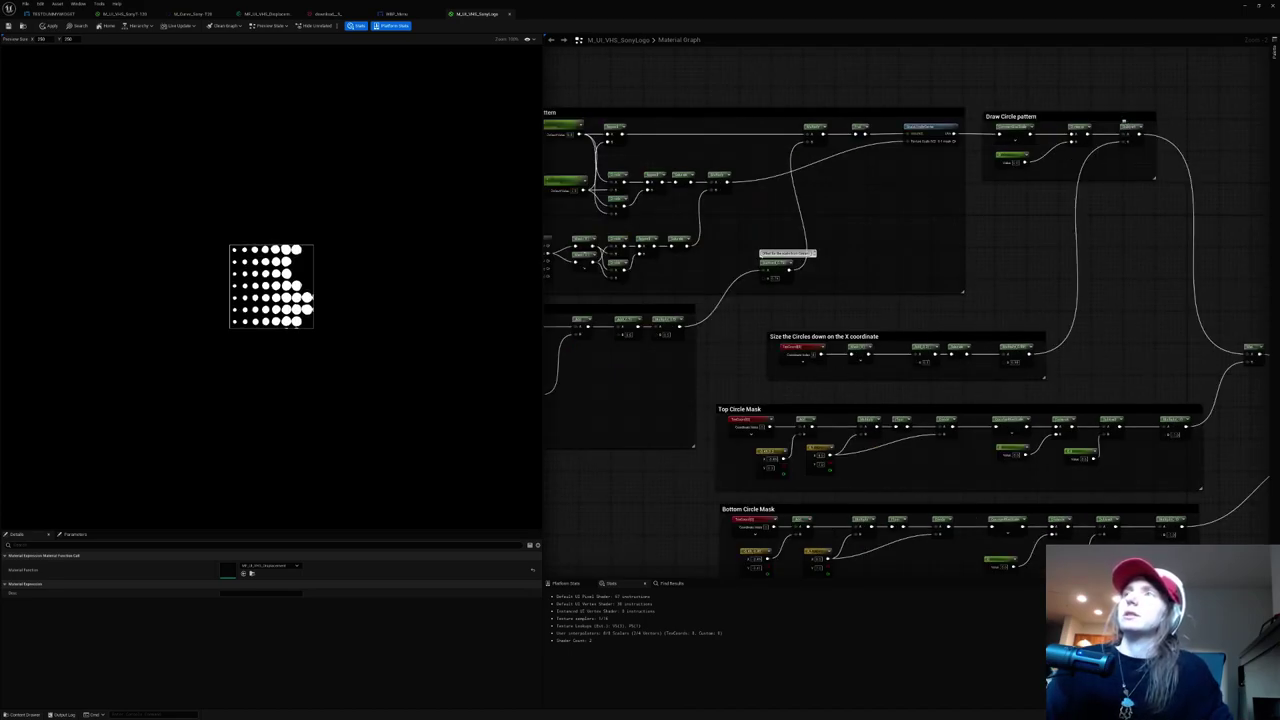
{"action": "right_click", "coordinate": [1131, 133]}
{"action": "left_click", "coordinate": [1173, 153]}
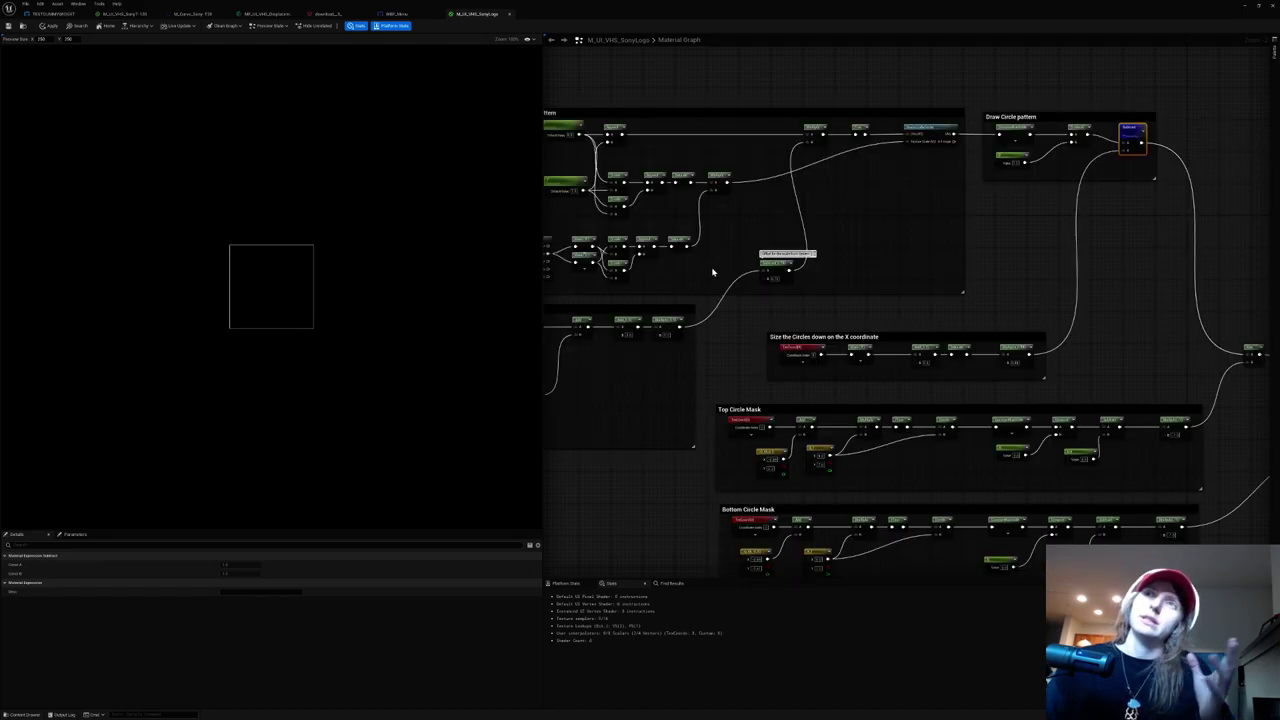
{"action": "right_click_drag", "start_coordinate": [683, 262], "coordinate": [778, 279]}
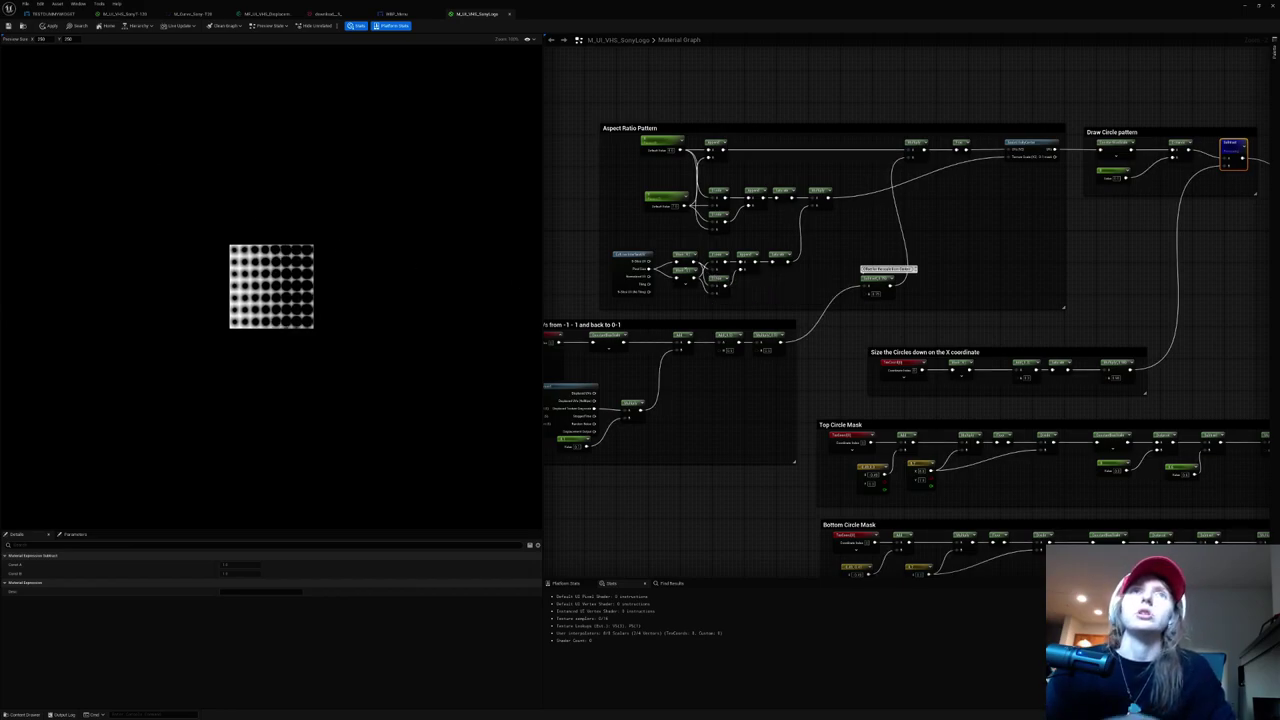
Step: Enlarge the material preview size and stop previewing the Subtract node
{"action": "mouse_move", "coordinate": [41, 39]}
{"action": "left_mouse_down"}
{"action": "mouse_move", "coordinate": [233, 39]}
{"action": "mouse_move", "coordinate": [65, 39]}
{"action": "left_mouse_up"}
{"action": "right_click_drag", "start_coordinate": [1106, 234], "coordinate": [1061, 227]}
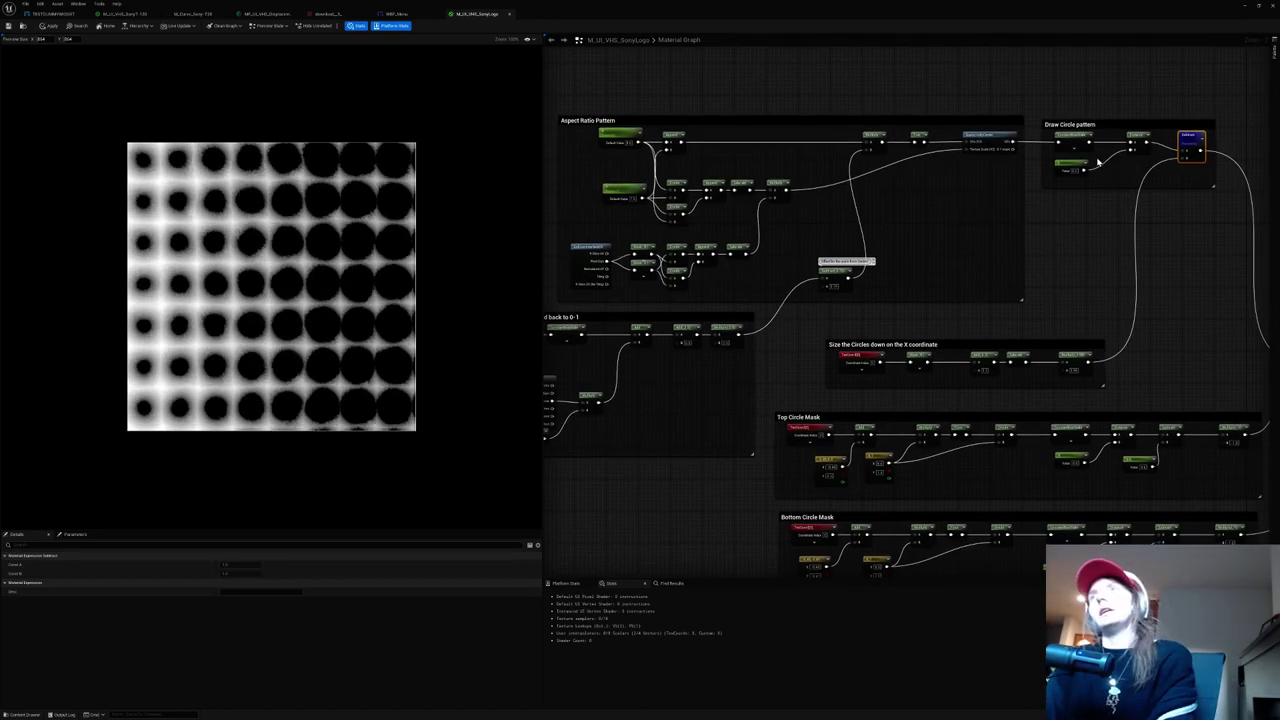
{"action": "right_click", "coordinate": [1205, 145]}
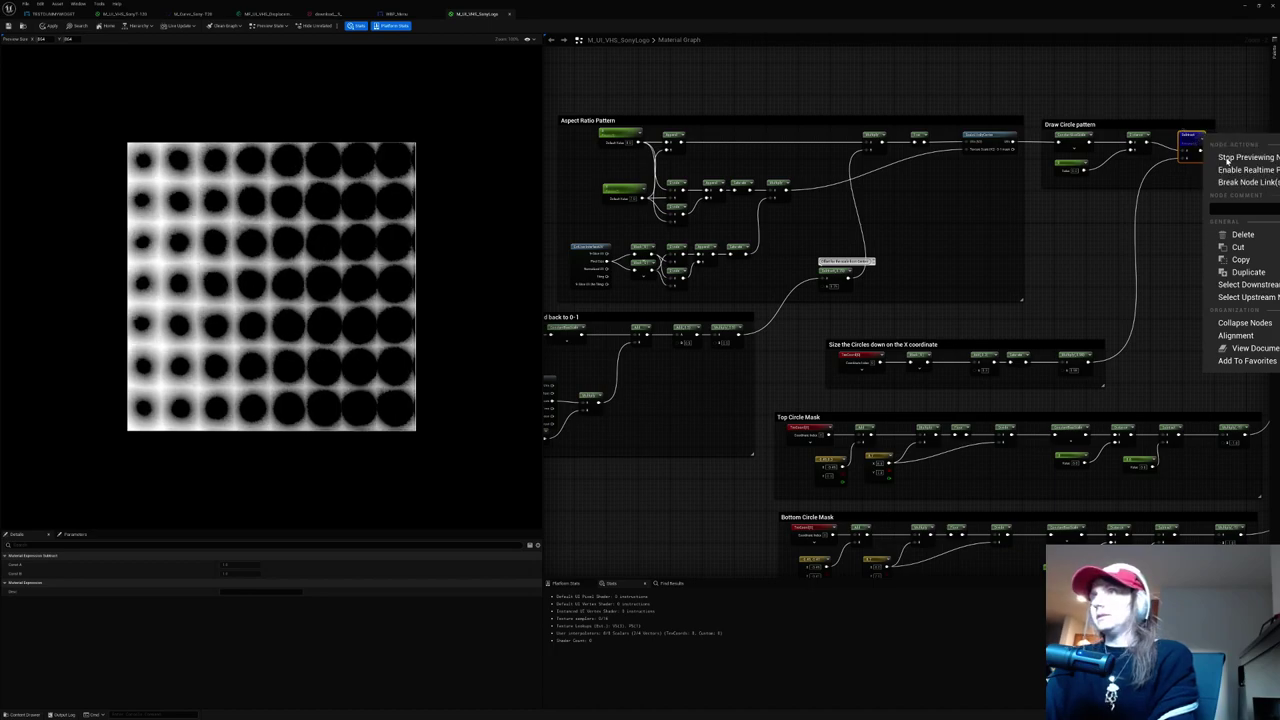
{"action": "left_click", "coordinate": [1245, 157]}
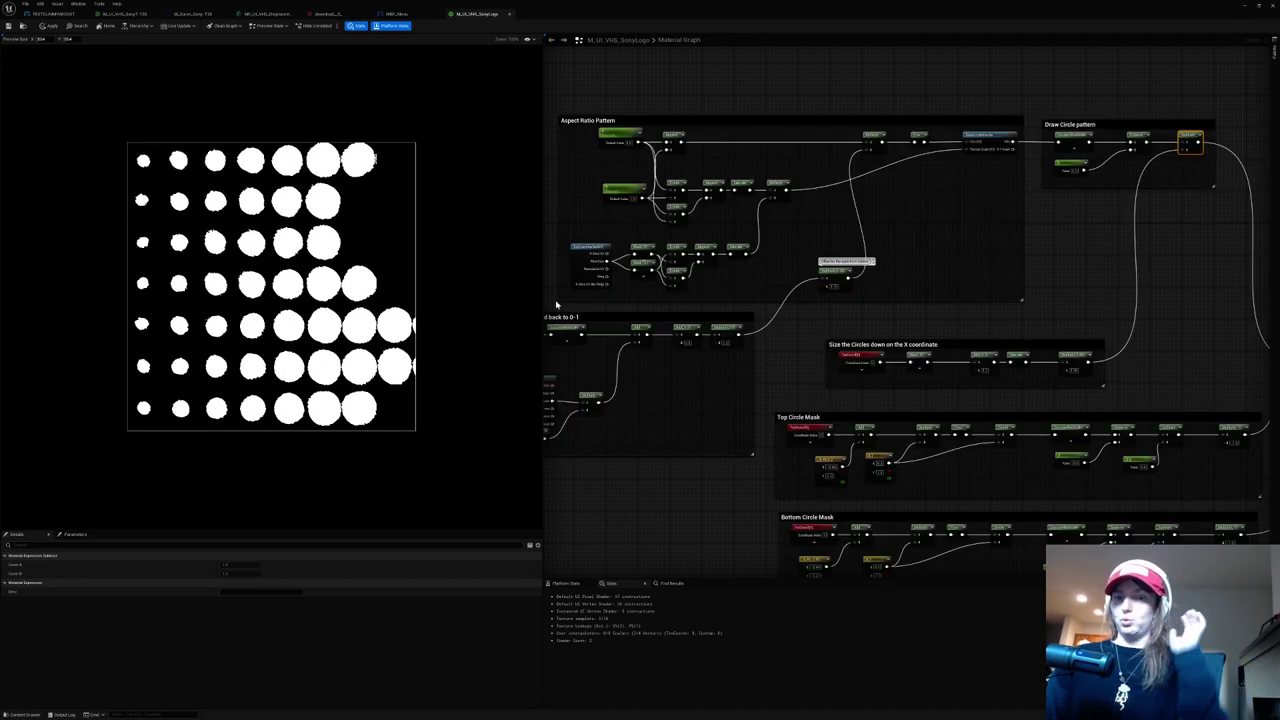
Step: Add a TexCoord node below the Draw Circle pattern group and connect it to the group's first node
{"action": "right_click_drag", "start_coordinate": [1063, 211], "coordinate": [1040, 209]}
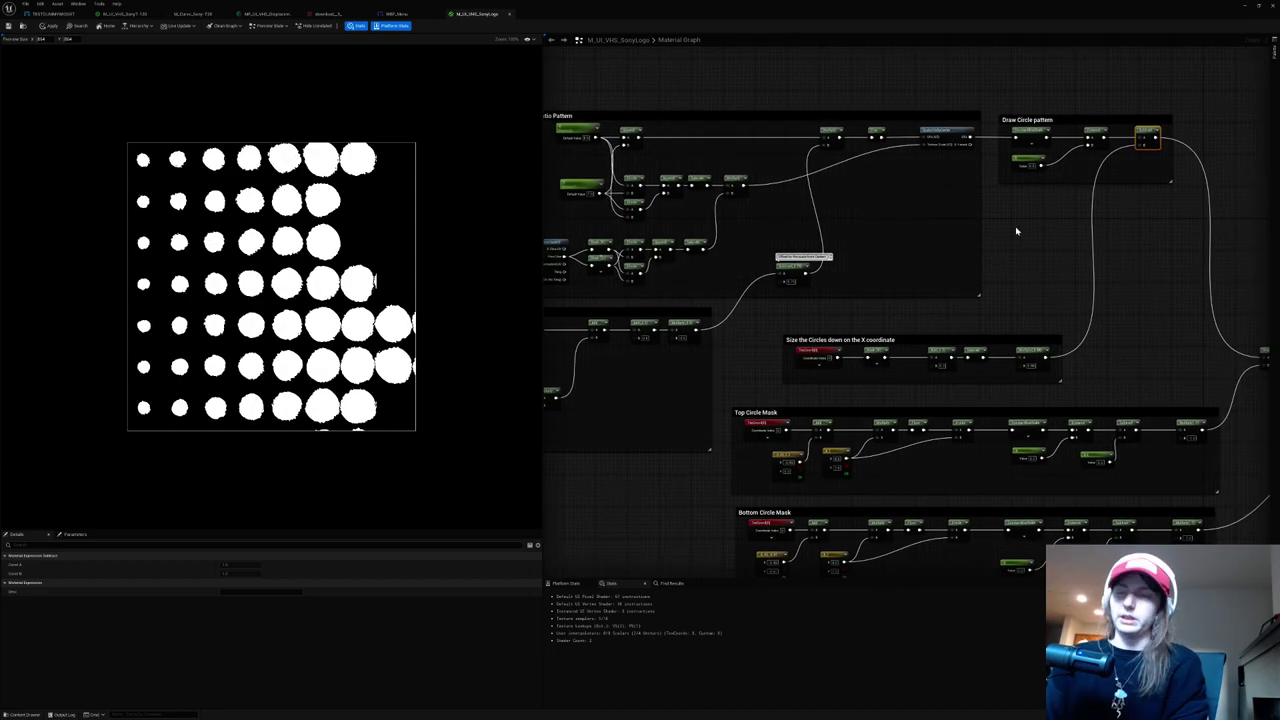
{"action": "left_click", "coordinate": [1016, 228]}
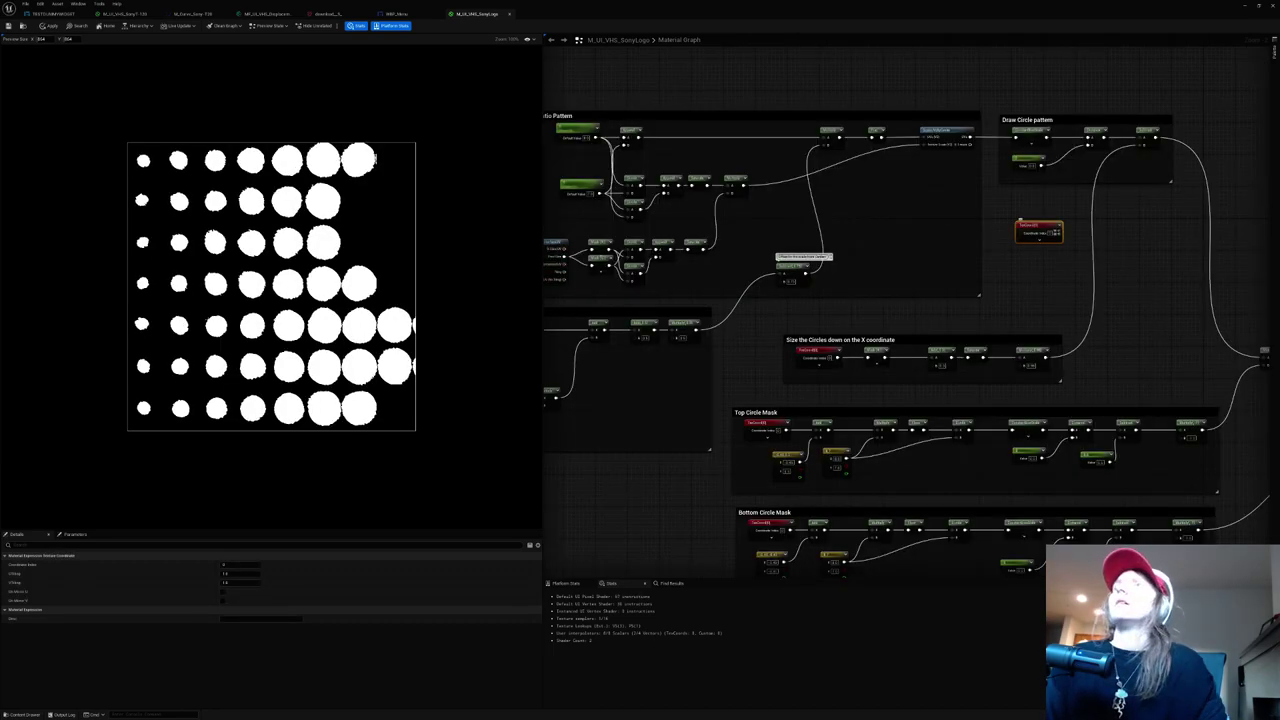
{"action": "mouse_move", "coordinate": [1058, 232]}
{"action": "left_mouse_down"}
{"action": "mouse_move", "coordinate": [1012, 160]}
{"action": "mouse_move", "coordinate": [1016, 138]}
{"action": "left_mouse_up"}
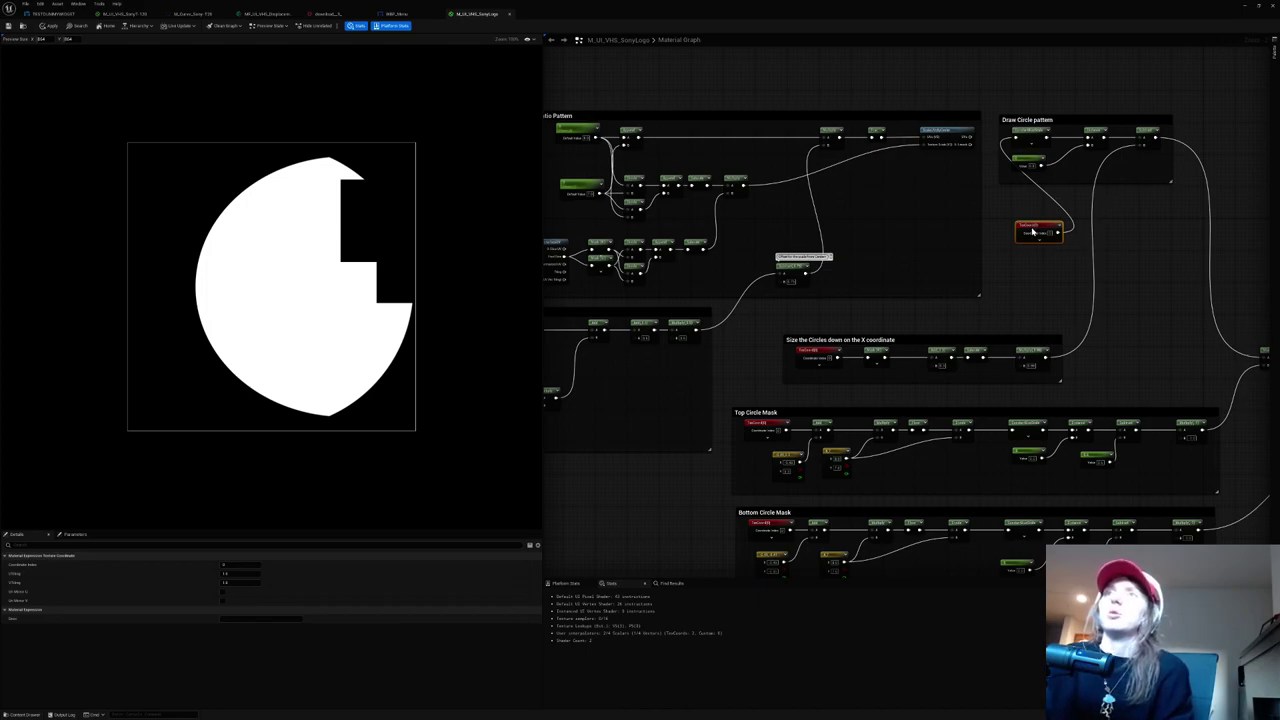
{"action": "mouse_move", "coordinate": [1033, 232]}
{"action": "left_mouse_down"}
{"action": "mouse_move", "coordinate": [950, 242]}
{"action": "mouse_move", "coordinate": [1012, 232]}
{"action": "left_mouse_up"}
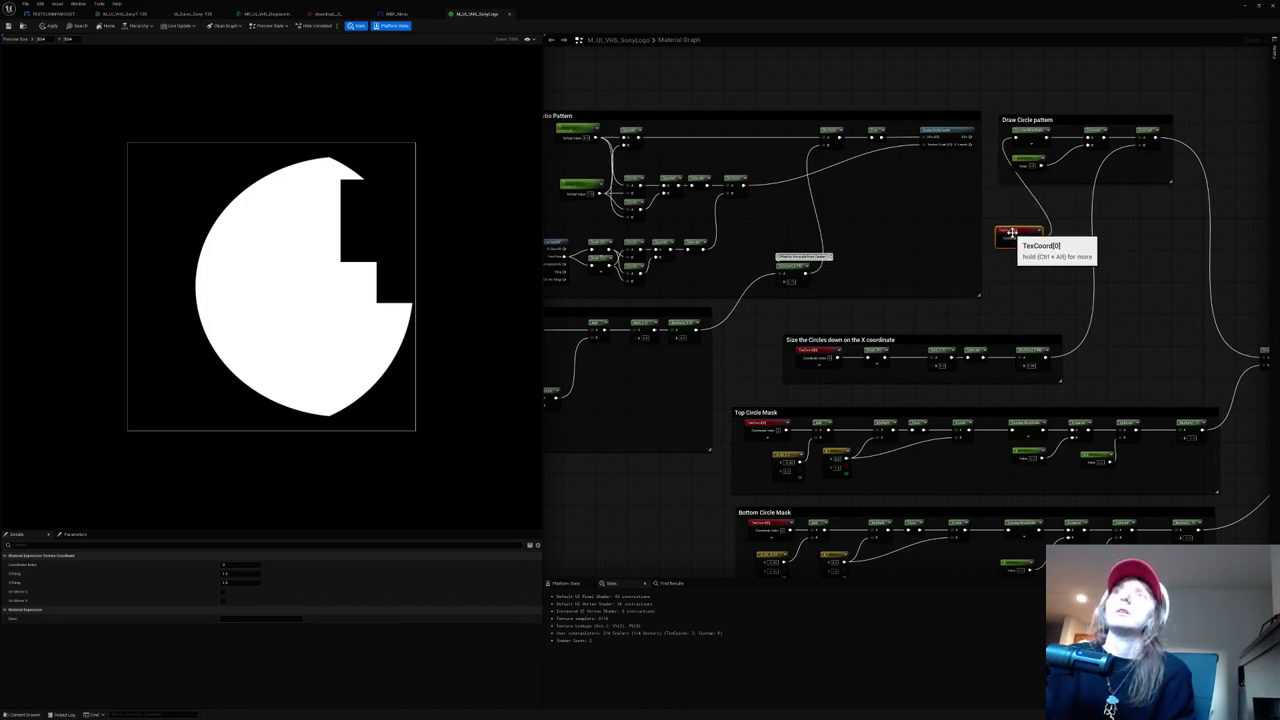
Step: Multiply the upper Append output of the Aspect Ratio Pattern by the new TexCoord and feed the product into the circle pattern
{"action": "left_click_drag", "start_coordinate": [638, 137], "coordinate": [1075, 205]}
{"action": "type", "text": "mult"}
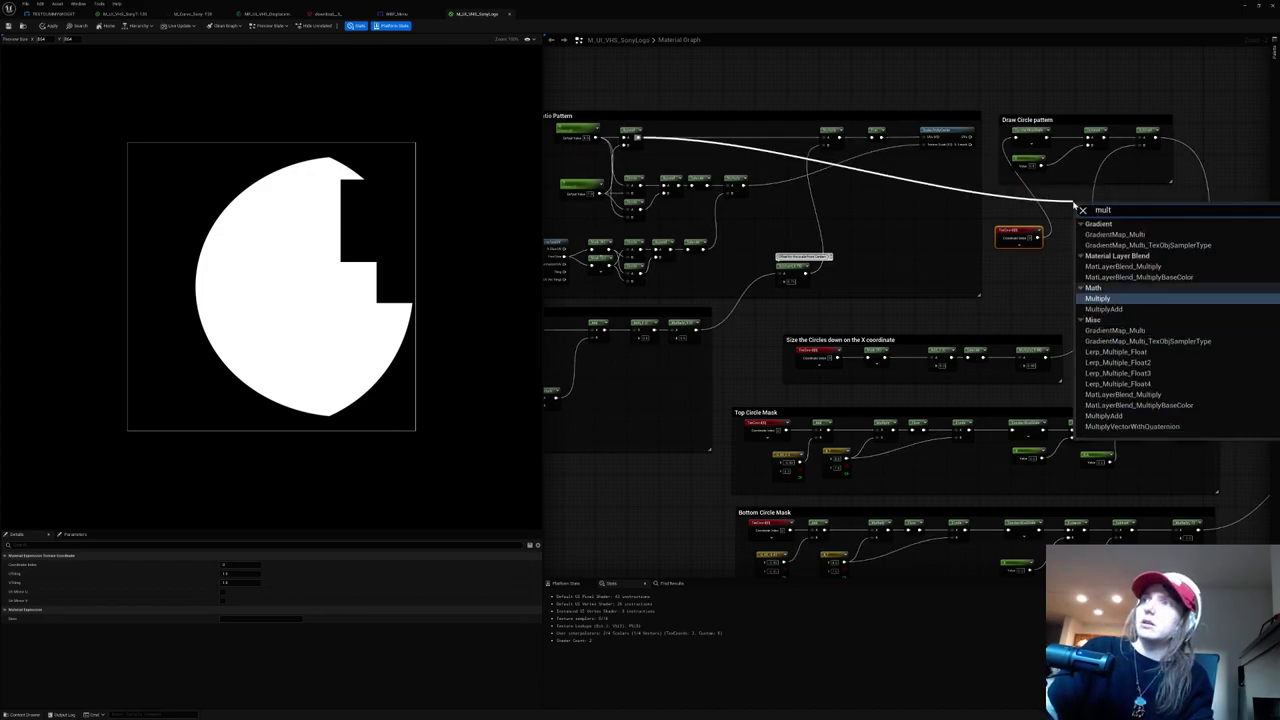
{"action": "key", "text": "Return"}
{"action": "mouse_move", "coordinate": [1038, 237]}
{"action": "left_mouse_down"}
{"action": "mouse_move", "coordinate": [1080, 222]}
{"action": "mouse_move", "coordinate": [1016, 137]}
{"action": "left_mouse_up"}
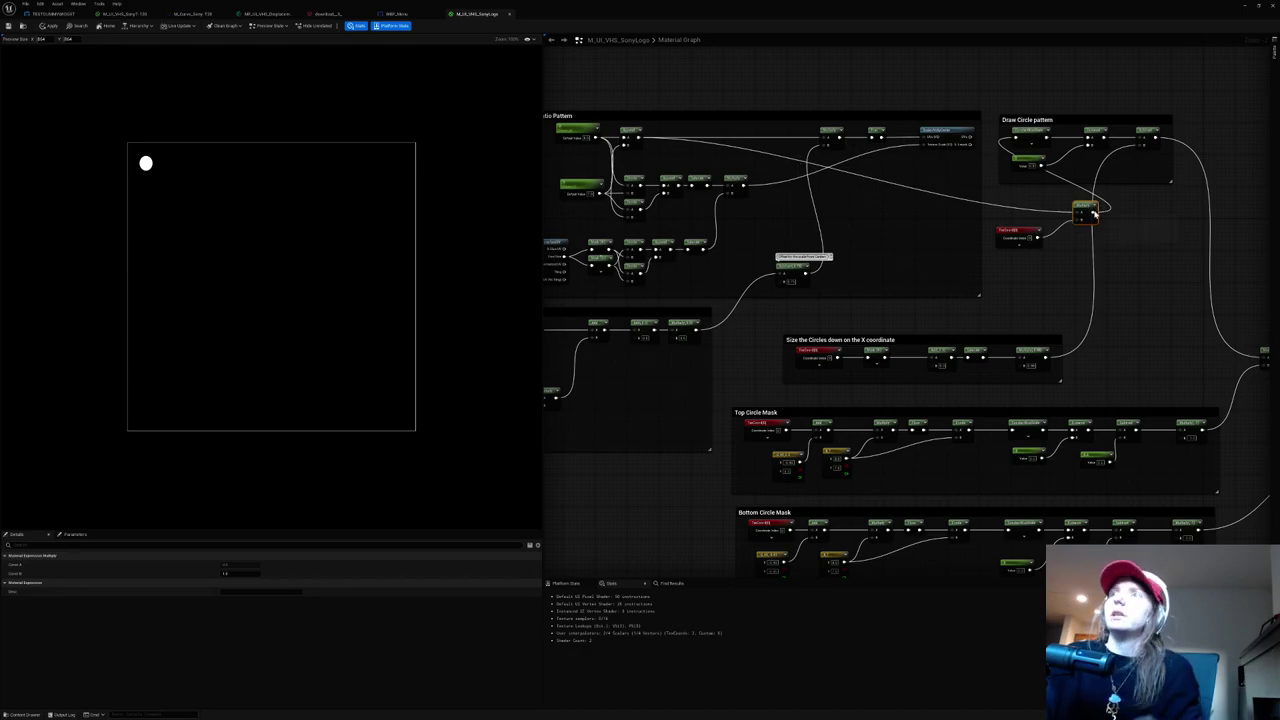
Step: Insert a Frac node between the new Multiply and the Draw Circle pattern input to repeat the circles
{"action": "mouse_move", "coordinate": [1093, 213]}
{"action": "left_mouse_down"}
{"action": "mouse_move", "coordinate": [1121, 216]}
{"action": "mouse_move", "coordinate": [1016, 137]}
{"action": "left_mouse_up"}
{"action": "type", "text": "frac"}
{"action": "key", "text": "Return"}
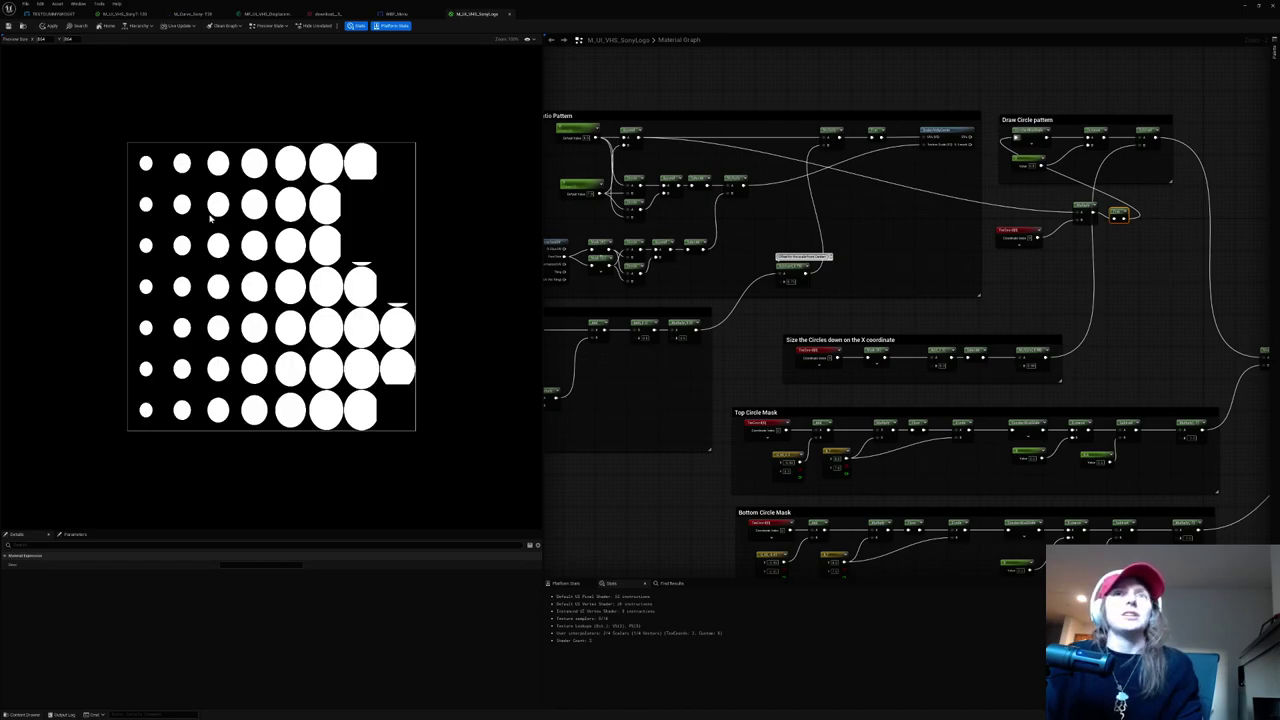
{"action": "right_click_drag", "start_coordinate": [889, 305], "coordinate": [972, 284]}
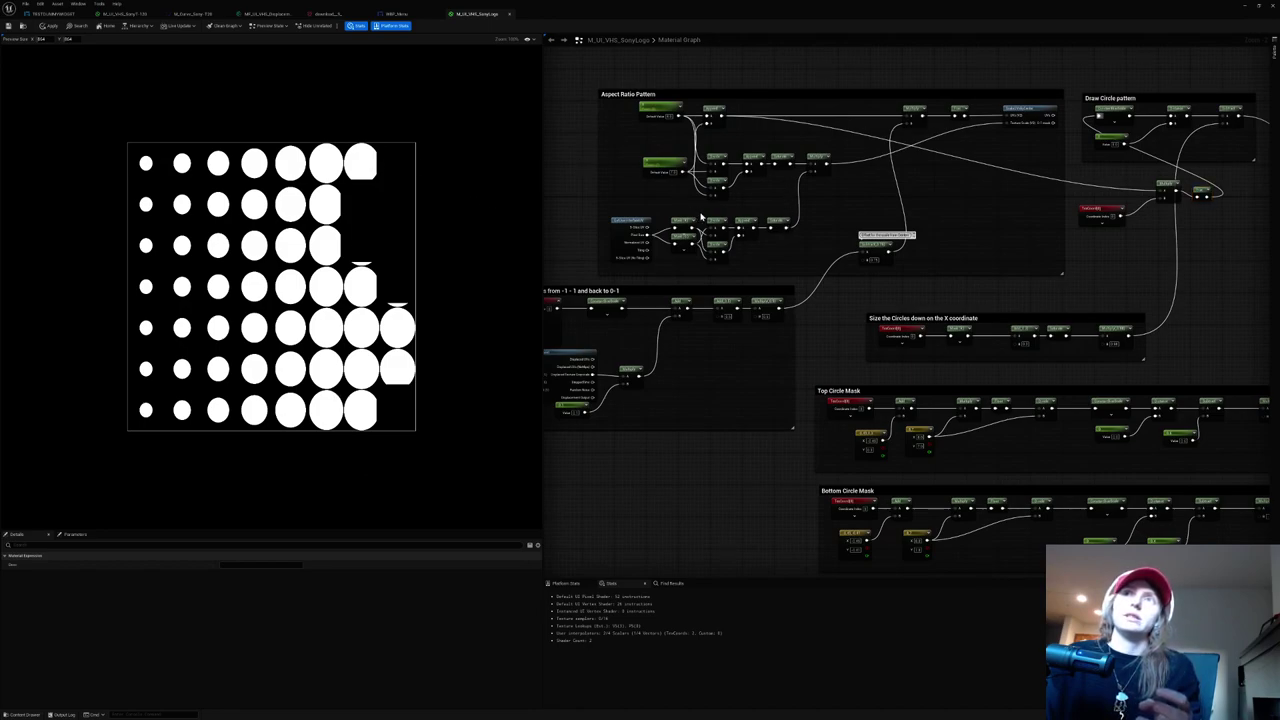
Step: Select the Aspect Ratio Pattern's size and ratio nodes and widen the material preview to check the circles' proportions
{"action": "left_click_drag", "start_coordinate": [808, 248], "coordinate": [822, 261]}
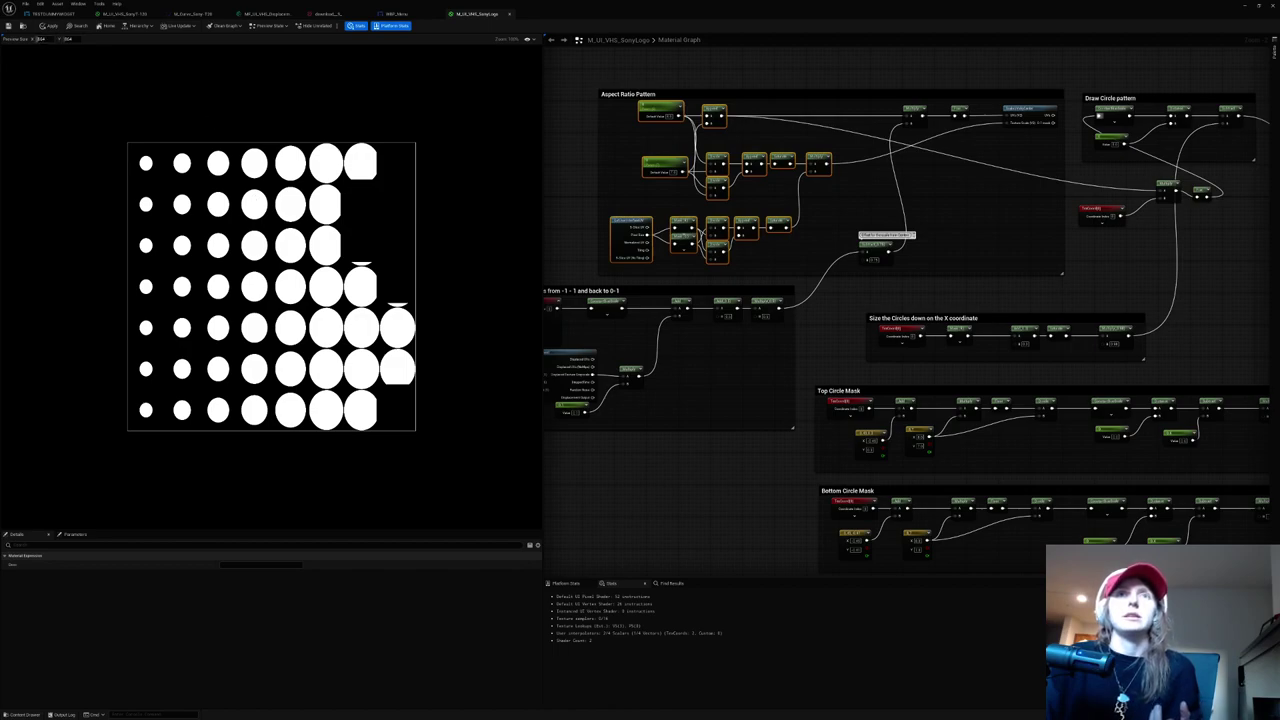
{"action": "left_click_drag", "start_coordinate": [40, 39], "coordinate": [43, 39]}
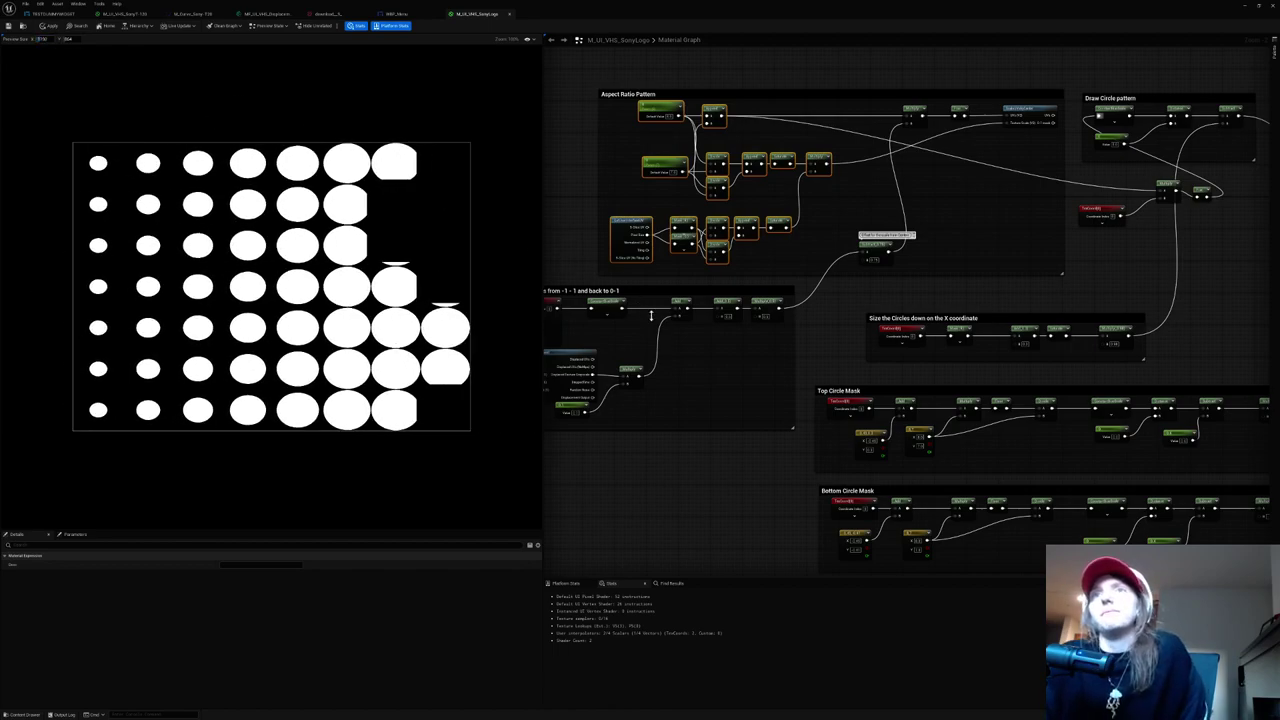
{"action": "right_click_drag", "start_coordinate": [651, 316], "coordinate": [725, 288]}
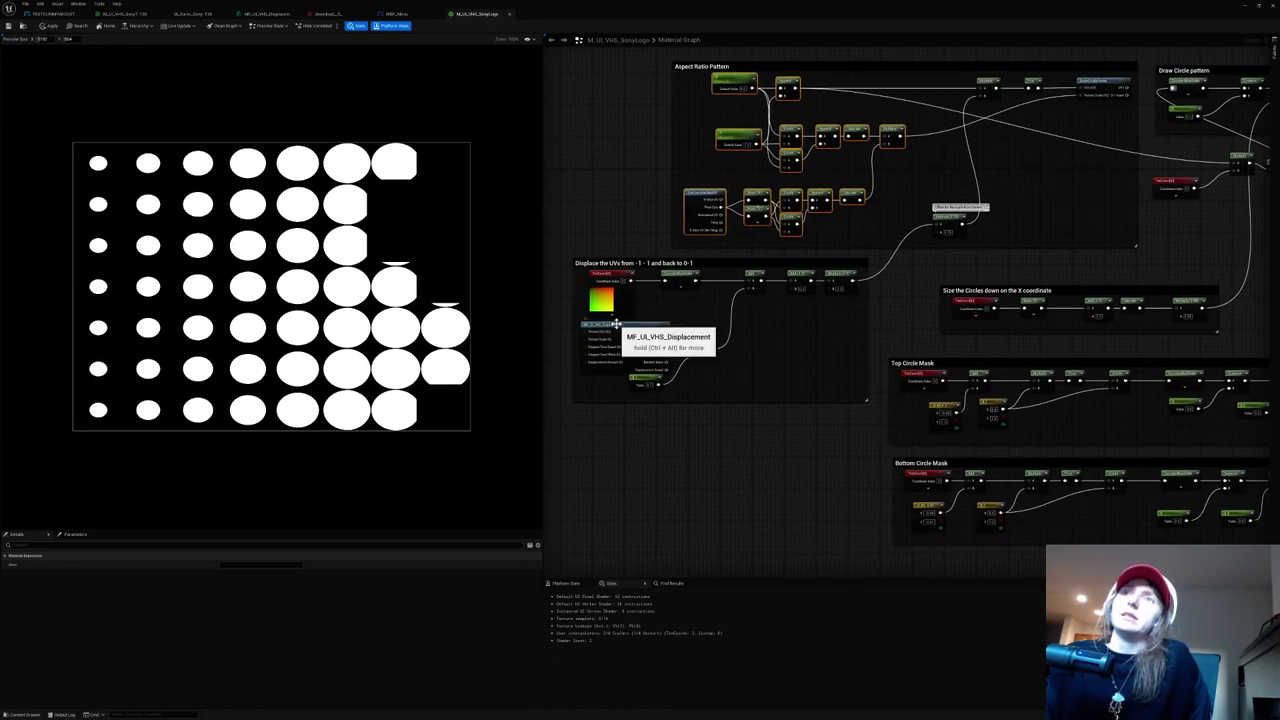
Step: Reconnect the Aspect Ratio Pattern's final UVs output to the Draw Circle pattern and delete the temporary TexCoord, Multiply and Frac nodes
{"action": "left_click", "coordinate": [627, 324]}
{"action": "right_click_drag", "start_coordinate": [886, 304], "coordinate": [731, 329]}
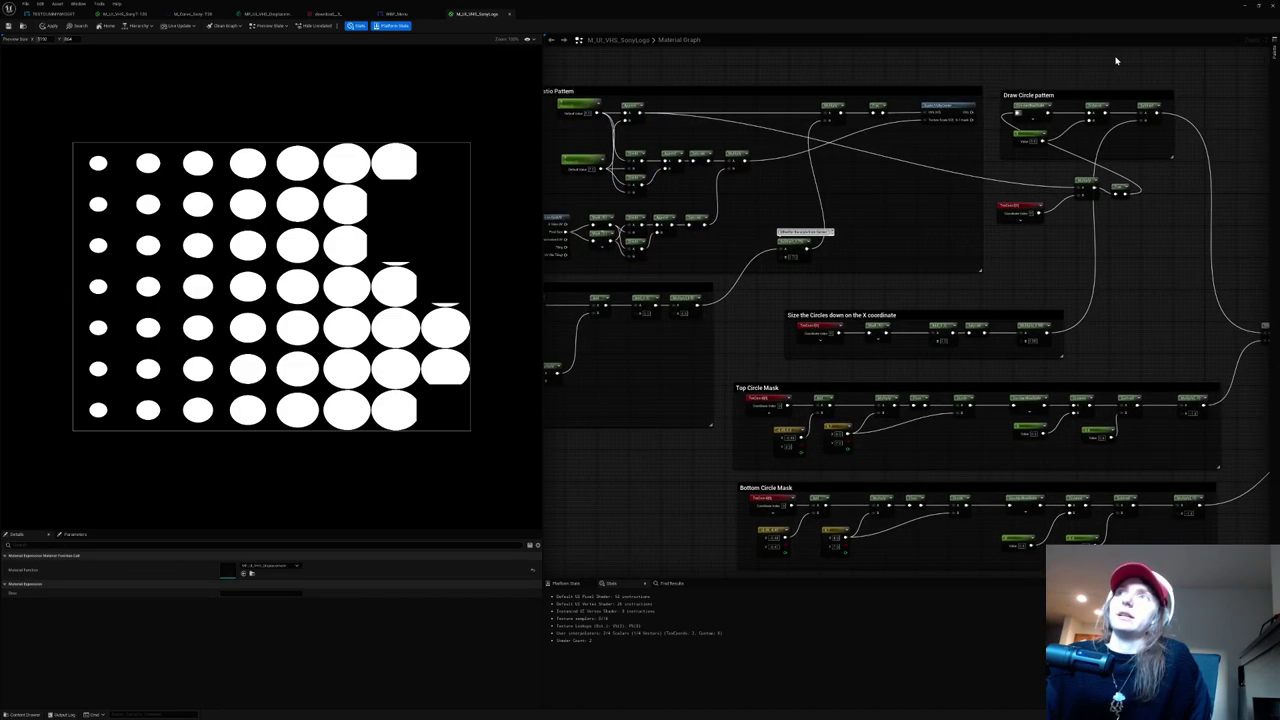
{"action": "left_click_drag", "start_coordinate": [1017, 112], "coordinate": [1018, 113]}
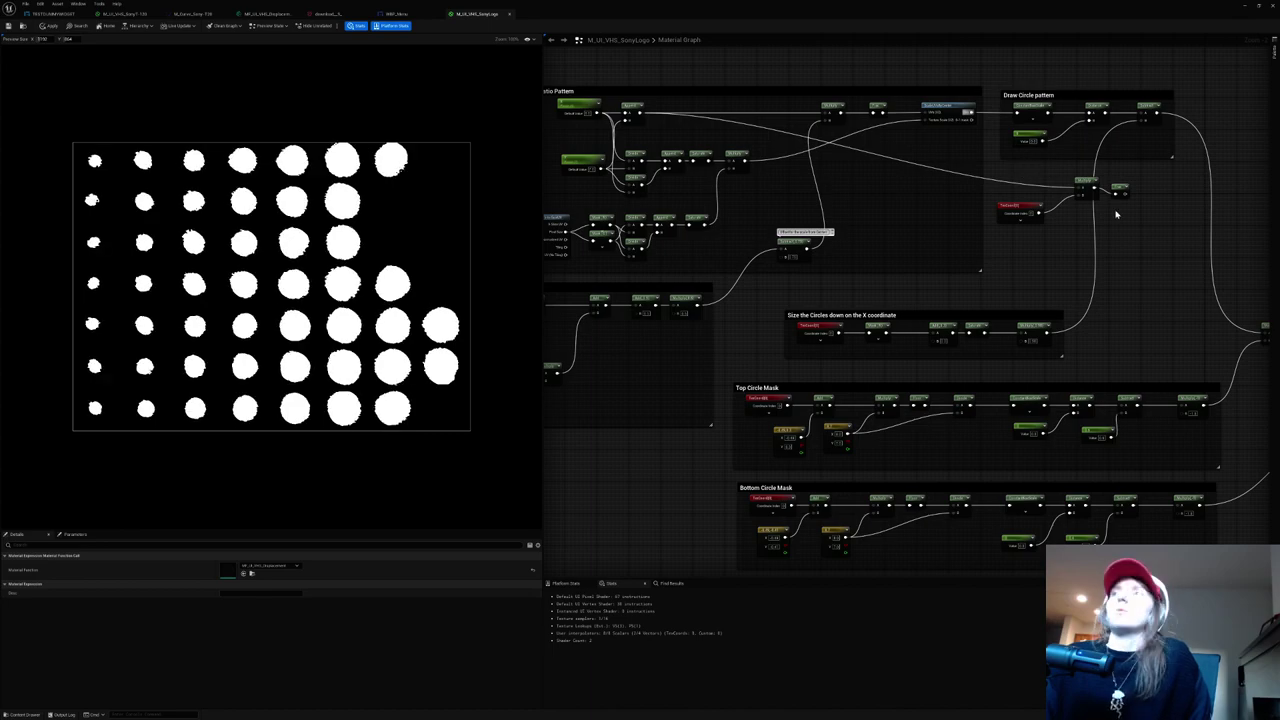
{"action": "left_click_drag", "start_coordinate": [1018, 170], "coordinate": [1134, 223]}
{"action": "key", "text": "Delete"}
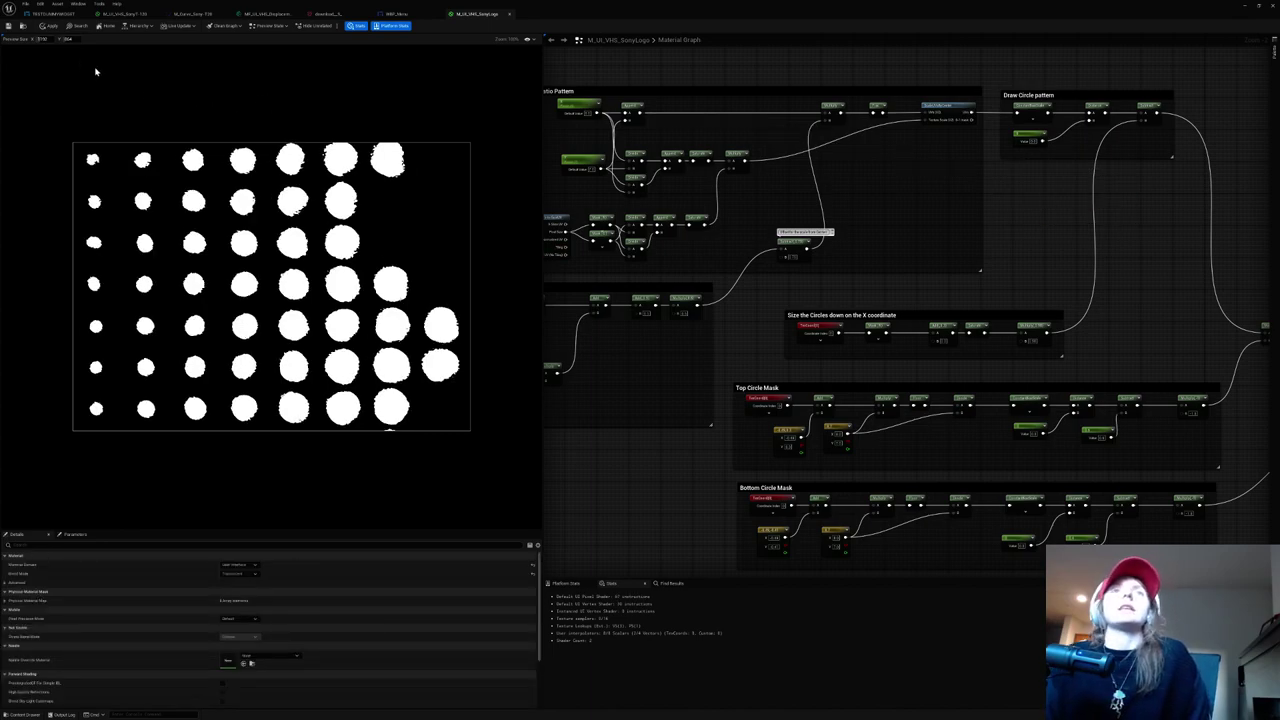
Step: Narrow the material preview and examine the circle sizing group and the Top Circle Mask's final Multiply node
{"action": "mouse_move", "coordinate": [40, 40]}
{"action": "left_mouse_down"}
{"action": "mouse_move", "coordinate": [20, 40]}
{"action": "mouse_move", "coordinate": [70, 40]}
{"action": "mouse_move", "coordinate": [32, 40]}
{"action": "left_mouse_up"}
{"action": "right_click_drag", "start_coordinate": [613, 275], "coordinate": [647, 207]}
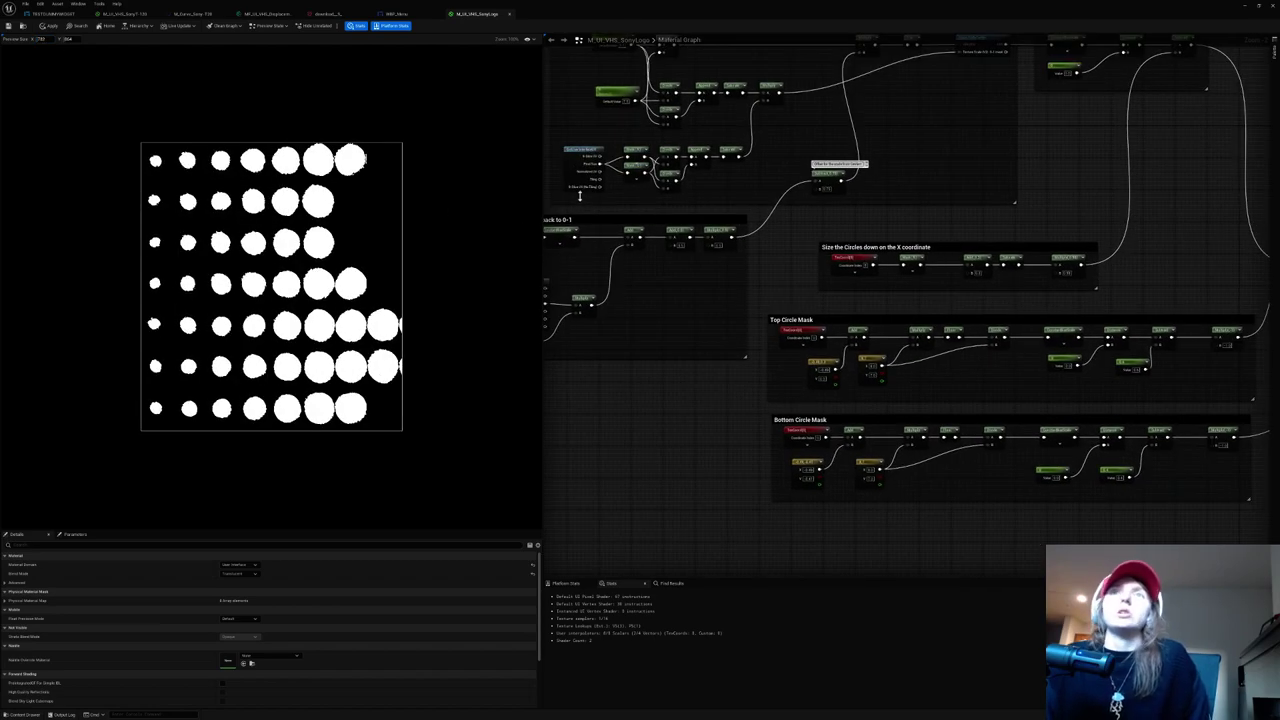
{"action": "right_click_drag", "start_coordinate": [613, 250], "coordinate": [588, 240]}
{"action": "left_click", "coordinate": [760, 245]}
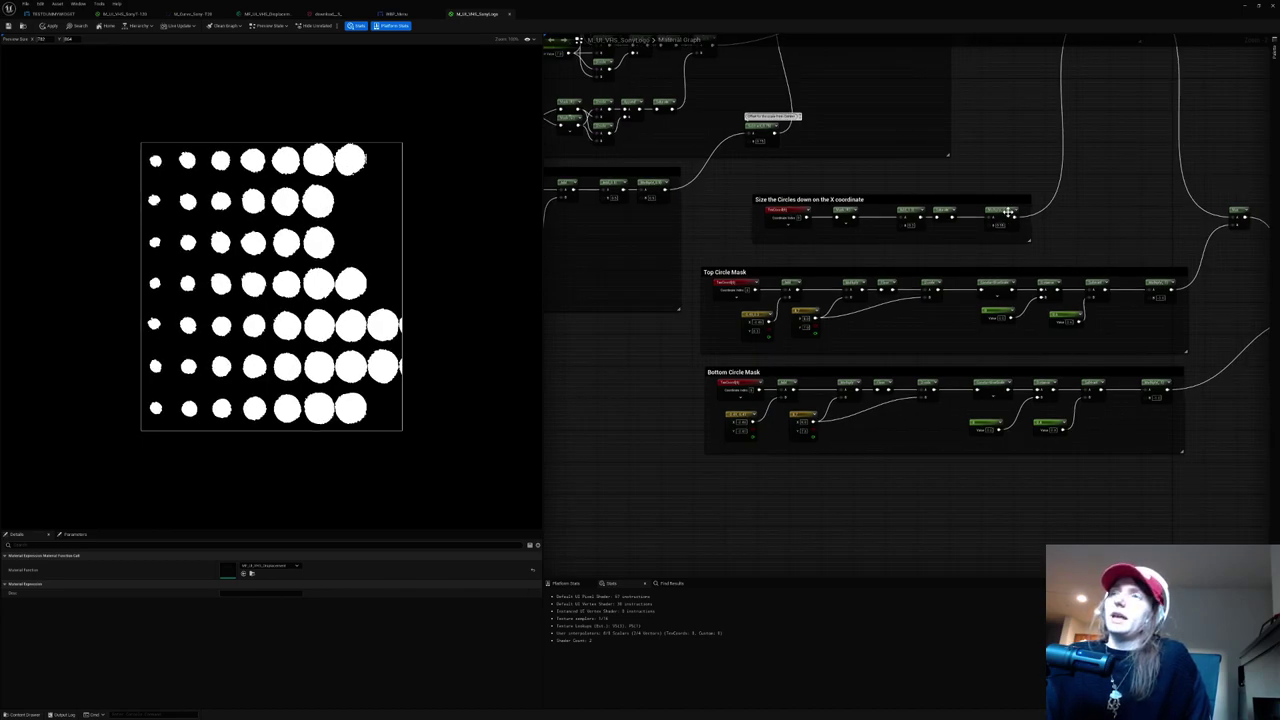
{"action": "left_click", "coordinate": [1158, 284]}
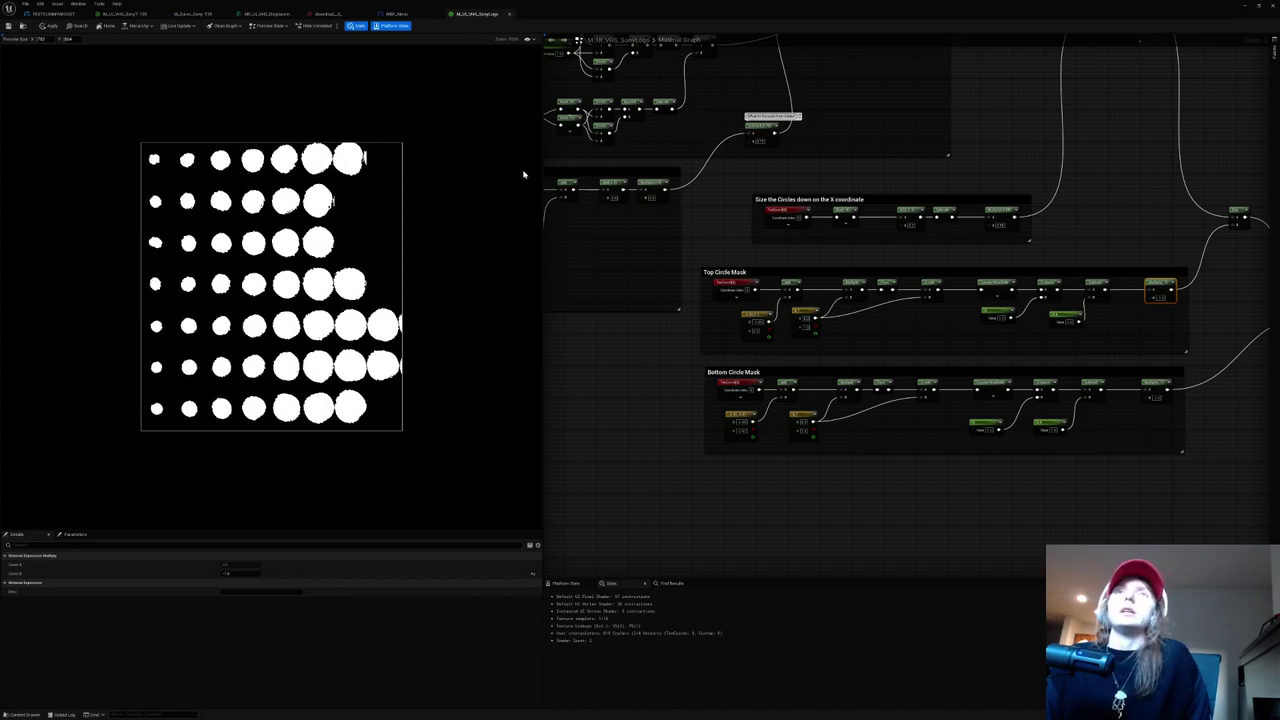
Step: Switch to the browser's Sony T-120 cassette photo for reference, then return to the material editor
{"action": "key", "text": "alt+Tab"}
{"action": "key", "text": "alt+Tab"}
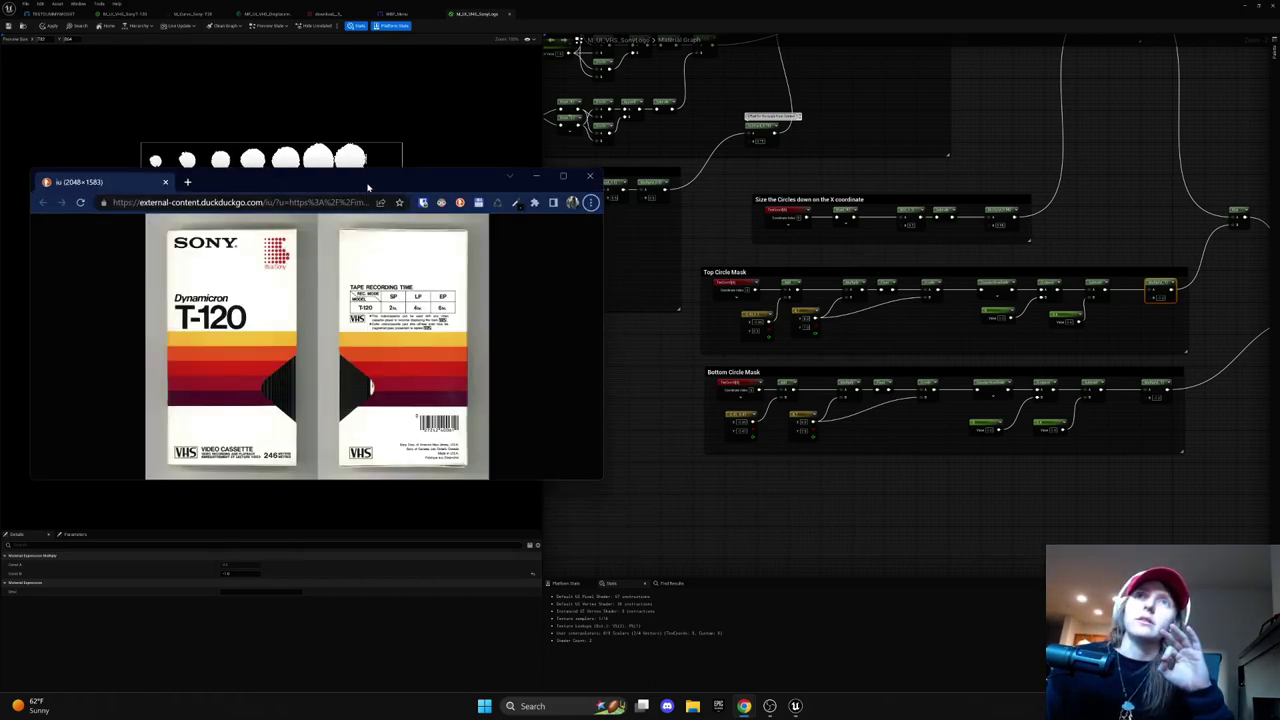
{"action": "left_click_drag", "start_coordinate": [368, 187], "coordinate": [785, 149]}
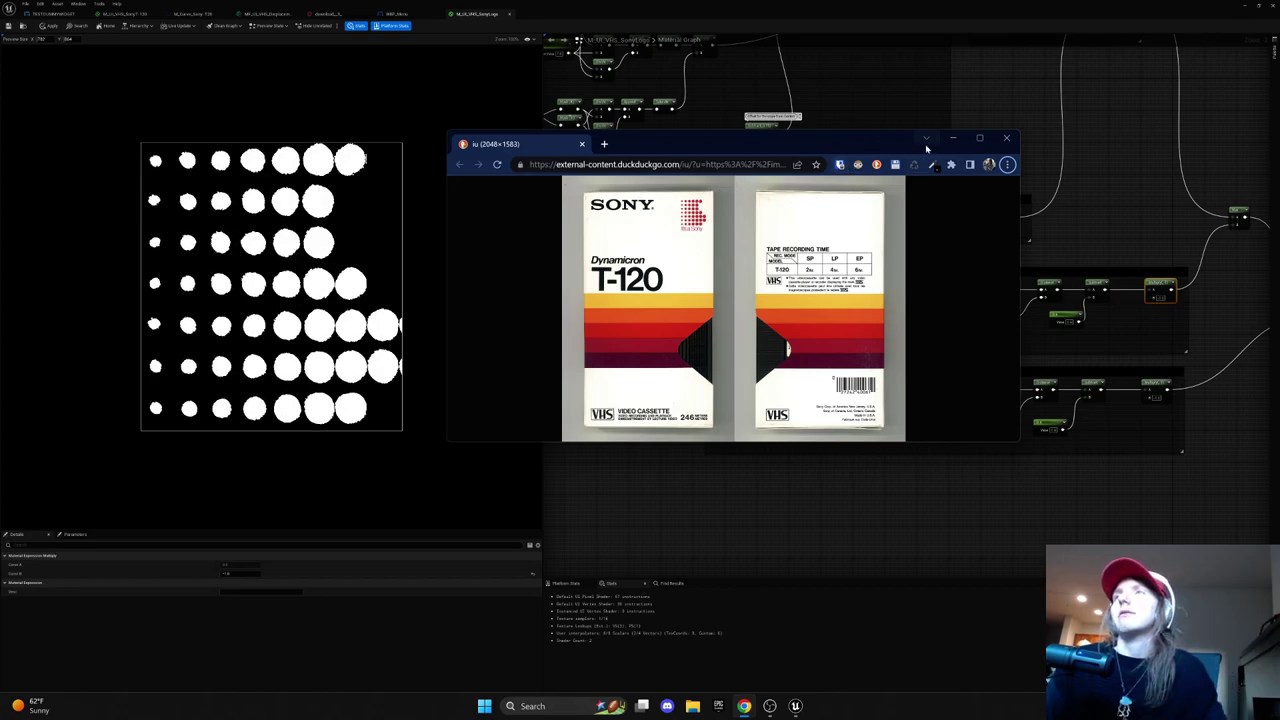
{"action": "left_click", "coordinate": [988, 80]}
Step: Open the M_UI_VHS_Logo material from the VHS logo image in the menu widget and view its texture-scaling nodes
{"action": "left_click", "coordinate": [398, 14]}
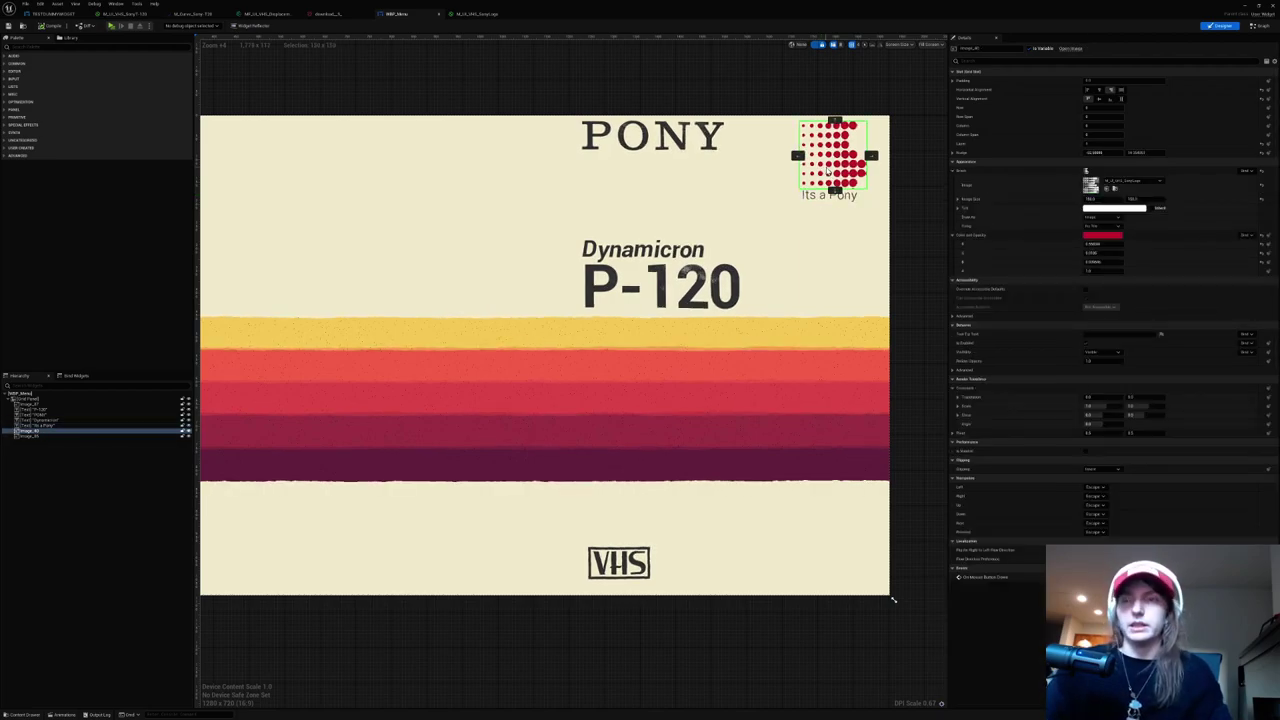
{"action": "left_click", "coordinate": [618, 563]}
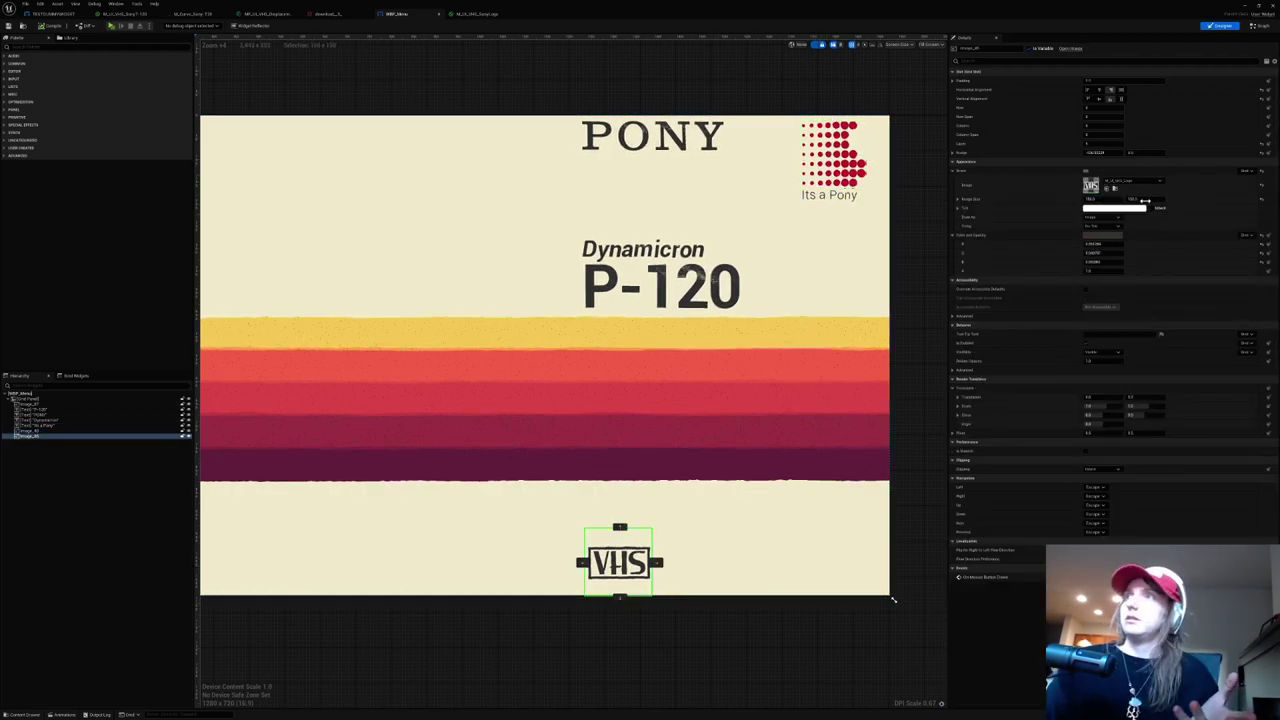
{"action": "double_click", "coordinate": [1096, 189]}
{"action": "right_click_drag", "start_coordinate": [997, 260], "coordinate": [1117, 332]}
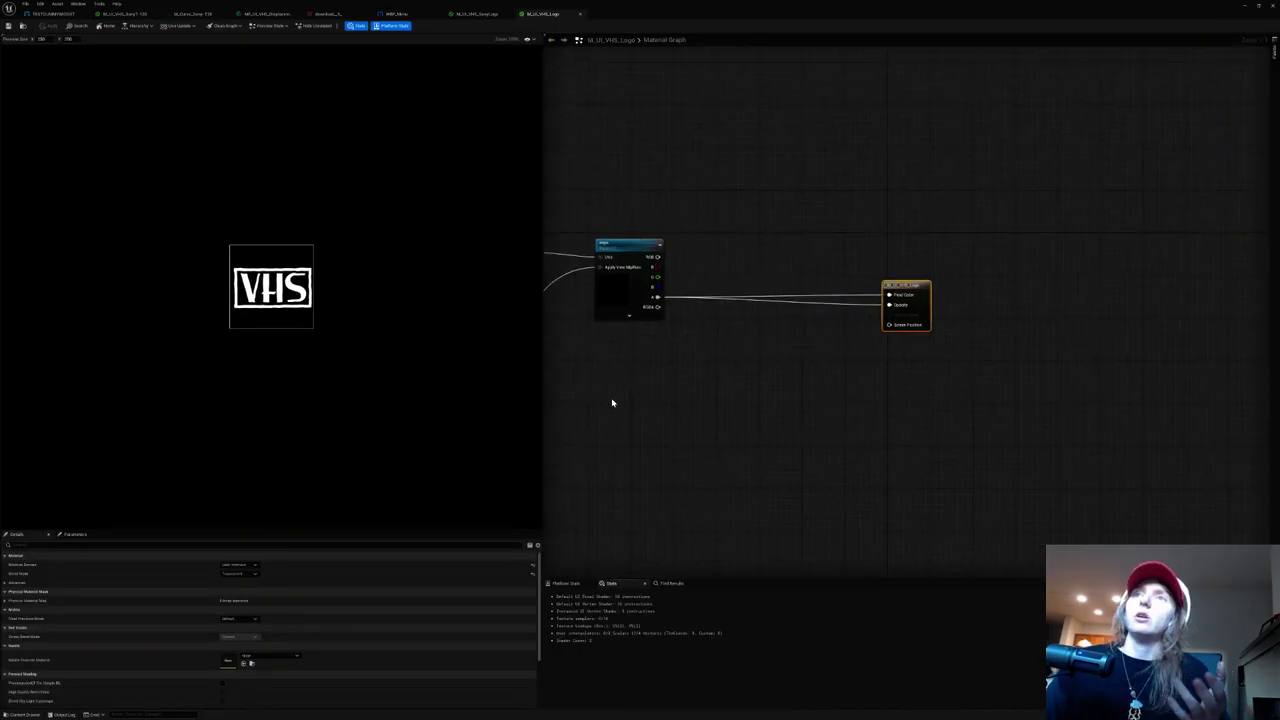
{"action": "right_click_drag", "start_coordinate": [611, 403], "coordinate": [1200, 358]}
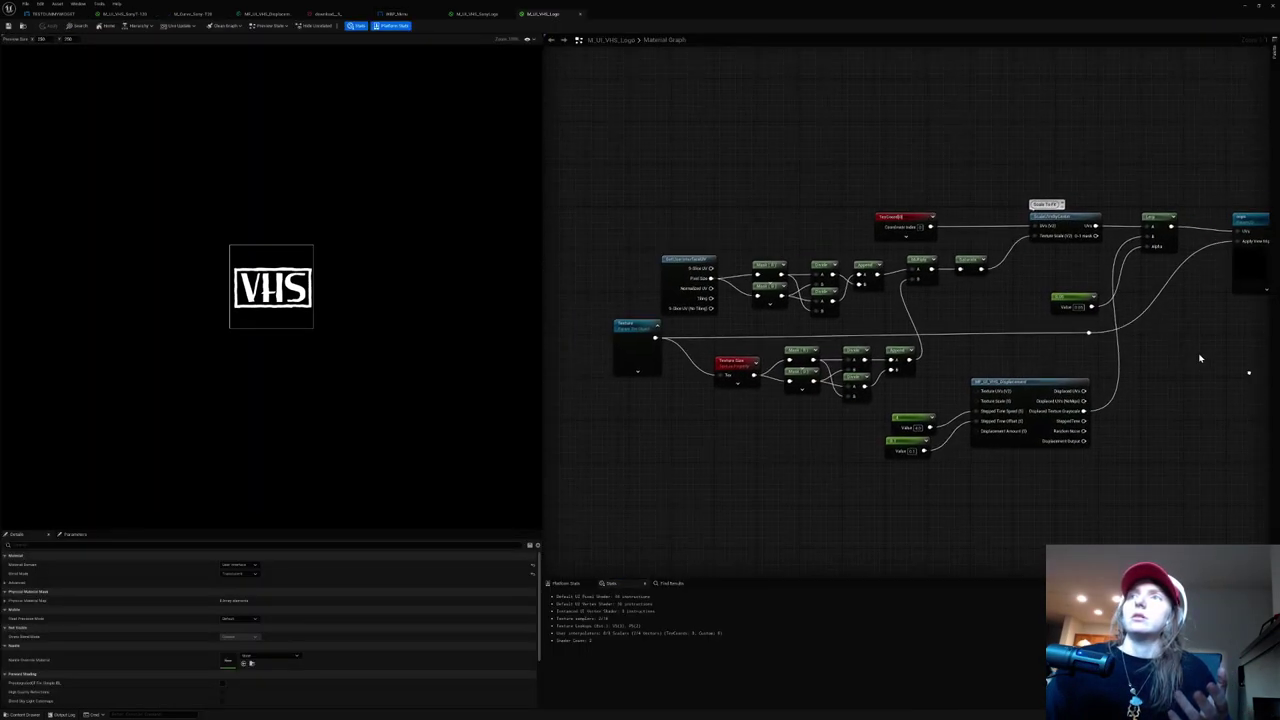
Step: Select the logo's size-ratio nodes and resize the material preview in both directions to check how the logo scales
{"action": "left_click_drag", "start_coordinate": [913, 386], "coordinate": [969, 376]}
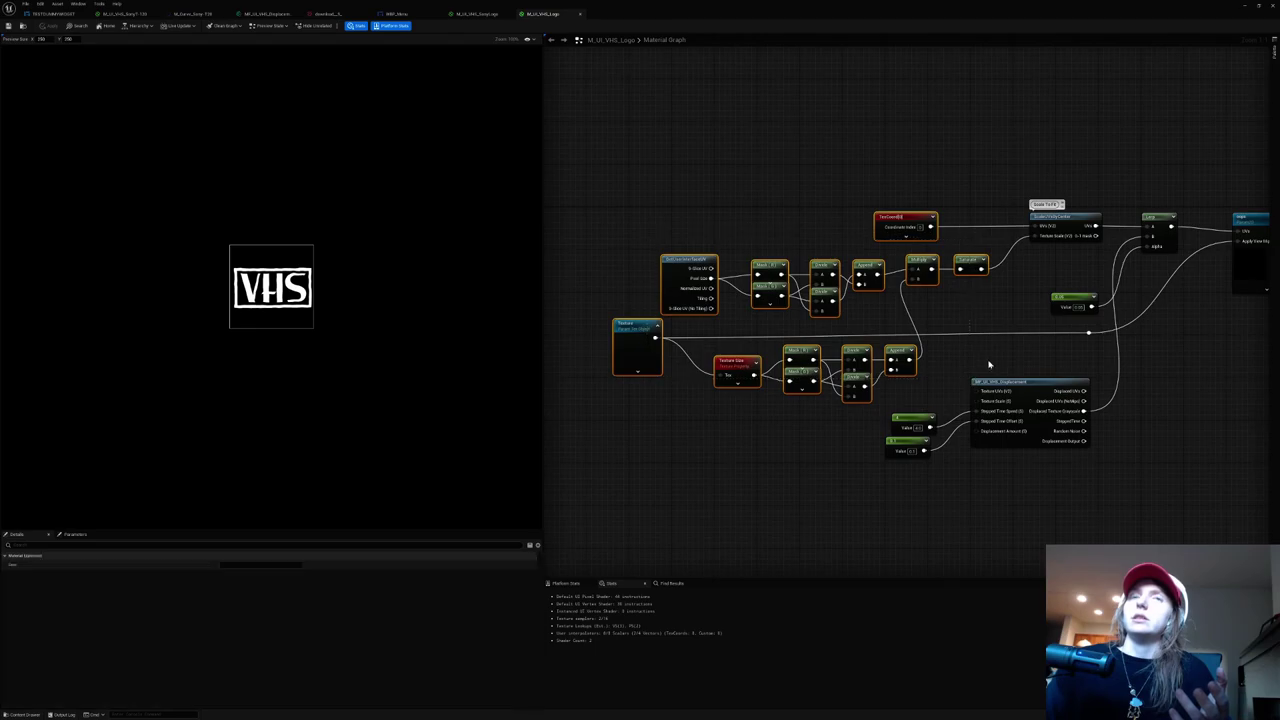
{"action": "left_click", "coordinate": [877, 330]}
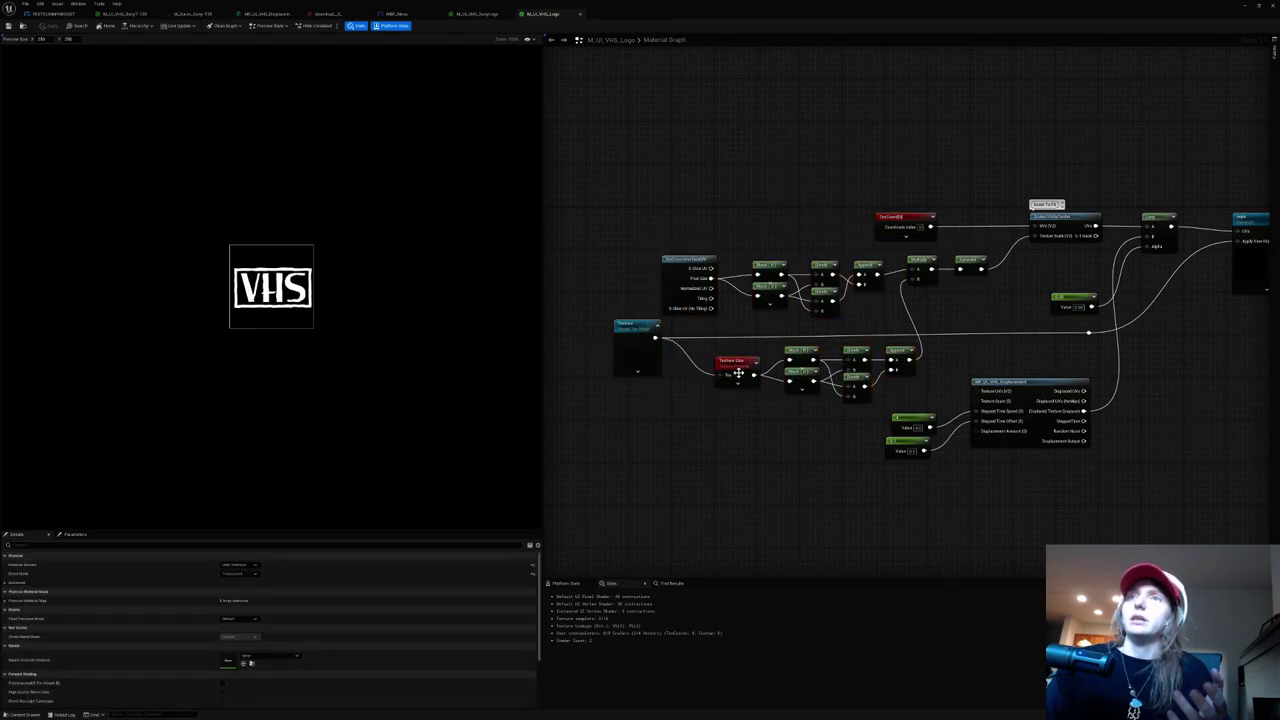
{"action": "left_click_drag", "start_coordinate": [928, 407], "coordinate": [926, 408]}
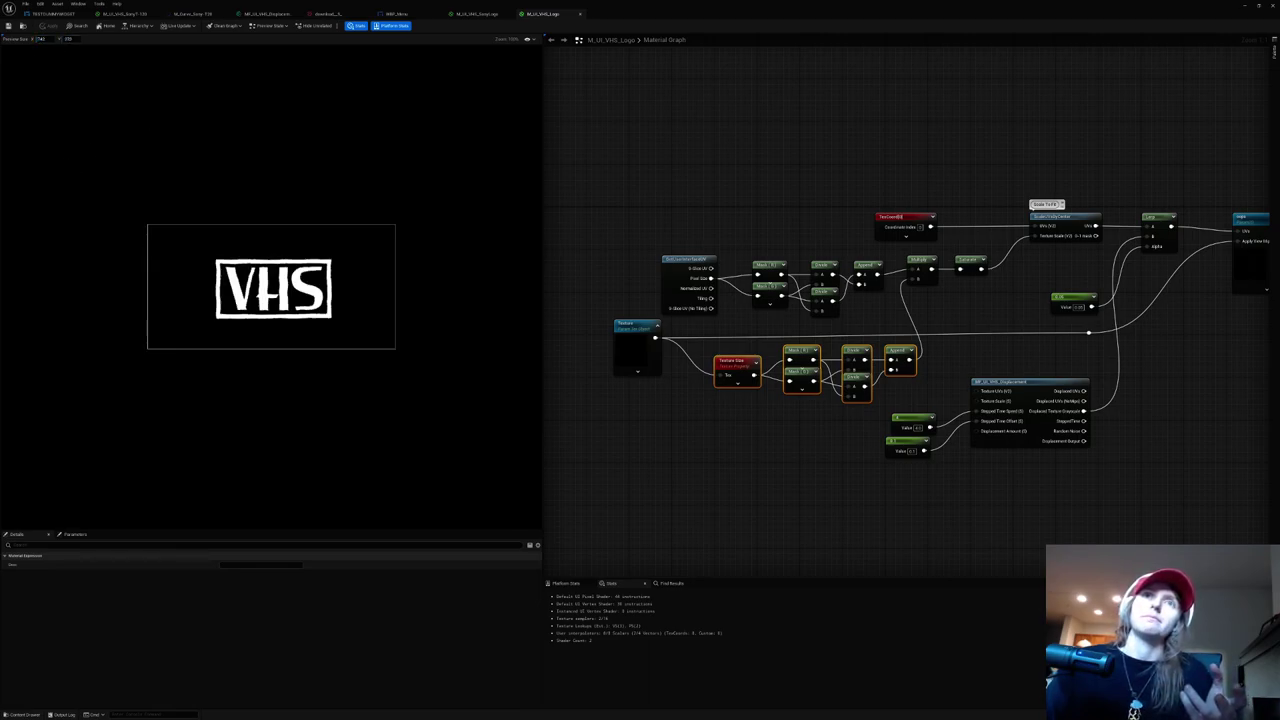
{"action": "mouse_move", "coordinate": [68, 39]}
{"action": "left_mouse_down"}
{"action": "mouse_move", "coordinate": [104, 39]}
{"action": "mouse_move", "coordinate": [65, 38]}
{"action": "left_mouse_up"}
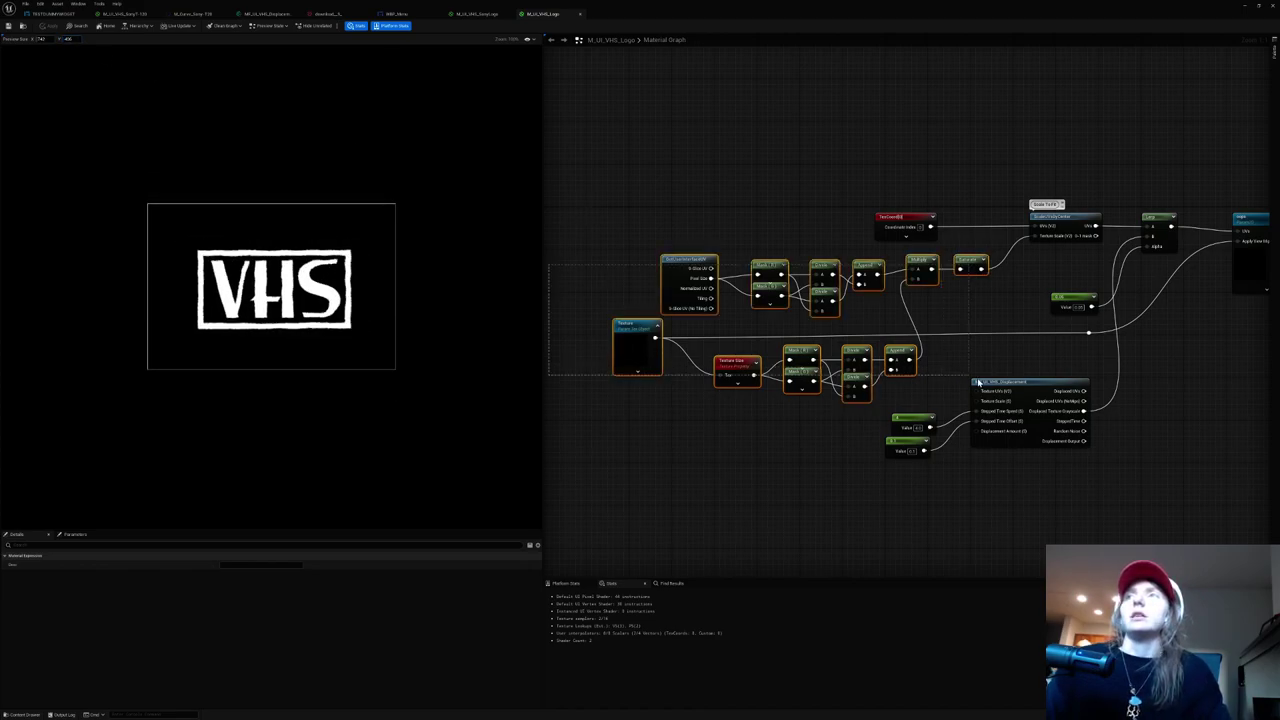
{"action": "left_click", "coordinate": [981, 345]}
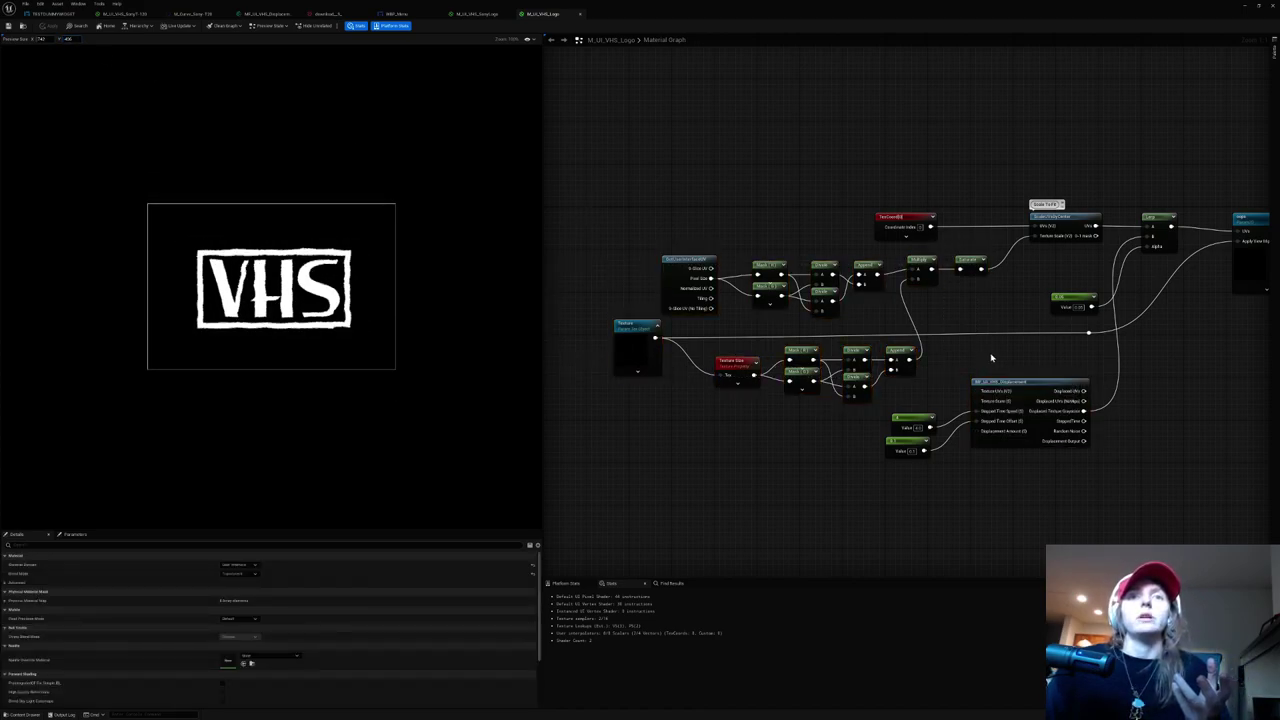
Step: Examine the logo material's displacement function node and open its VHS logo texture for a closer look
{"action": "right_click_drag", "start_coordinate": [991, 357], "coordinate": [793, 333]}
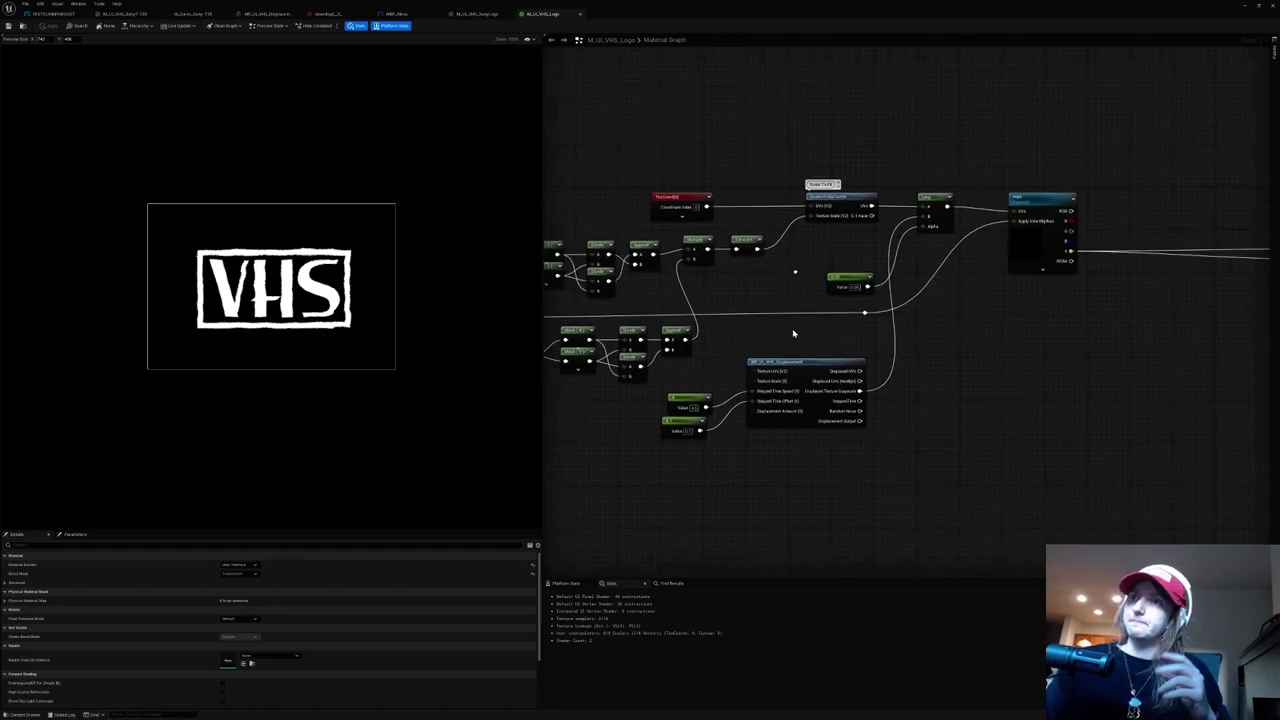
{"action": "left_click", "coordinate": [798, 367]}
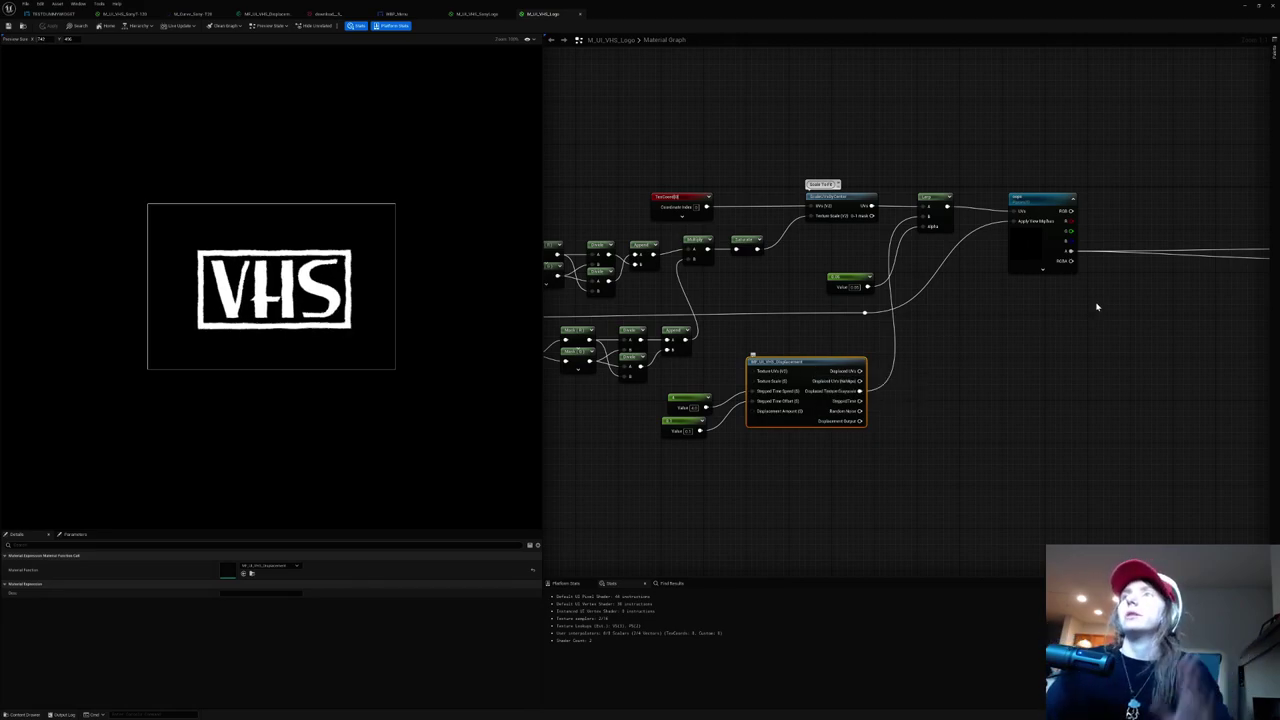
{"action": "left_click", "coordinate": [1042, 230]}
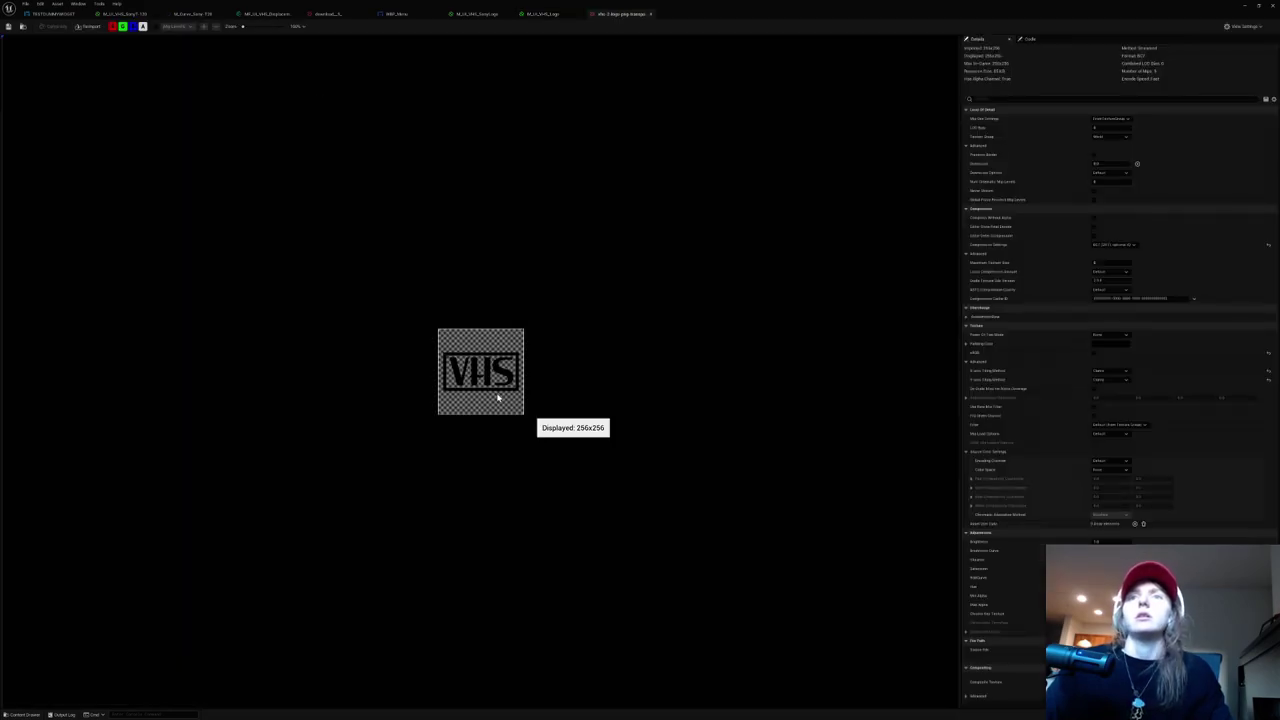
{"action": "scroll", "coordinate": [496, 390], "scroll_direction": "up", "scroll_amount": 6}
{"action": "scroll", "coordinate": [487, 388], "scroll_direction": "up", "scroll_amount": 1}
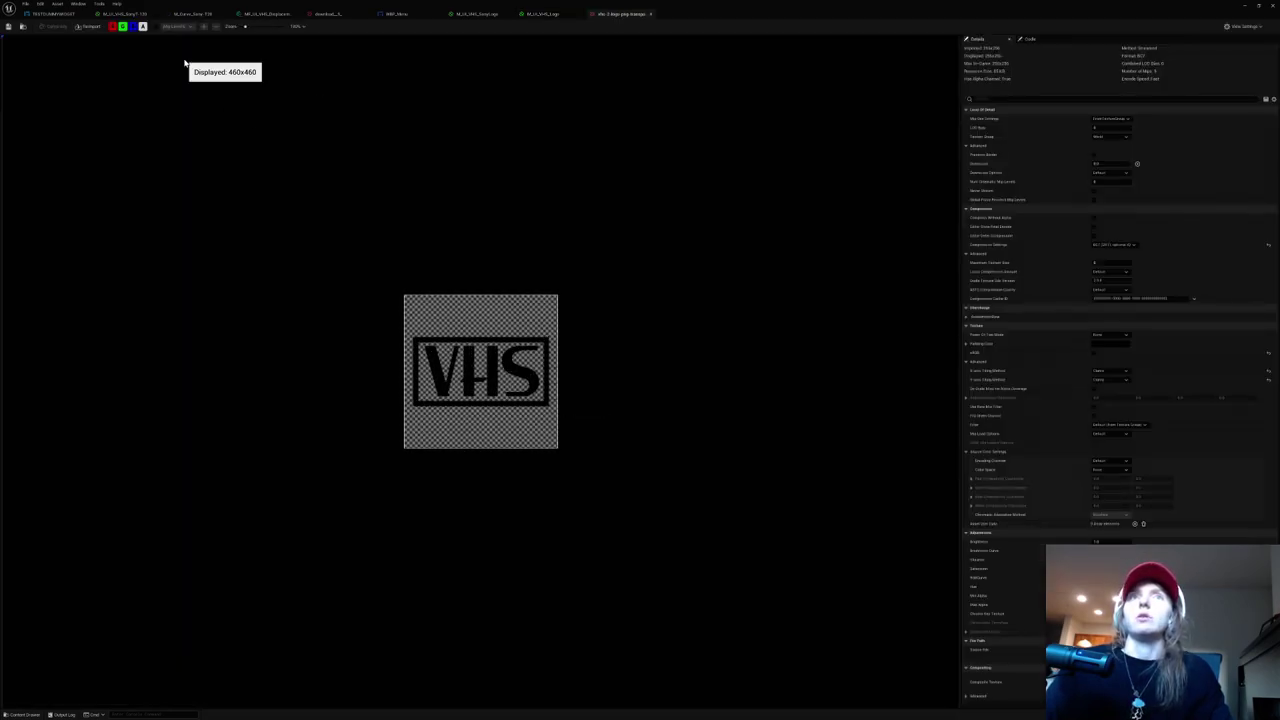
Step: Return to the menu widget, view the whole jacket design and select its striped background image
{"action": "left_click", "coordinate": [538, 13]}
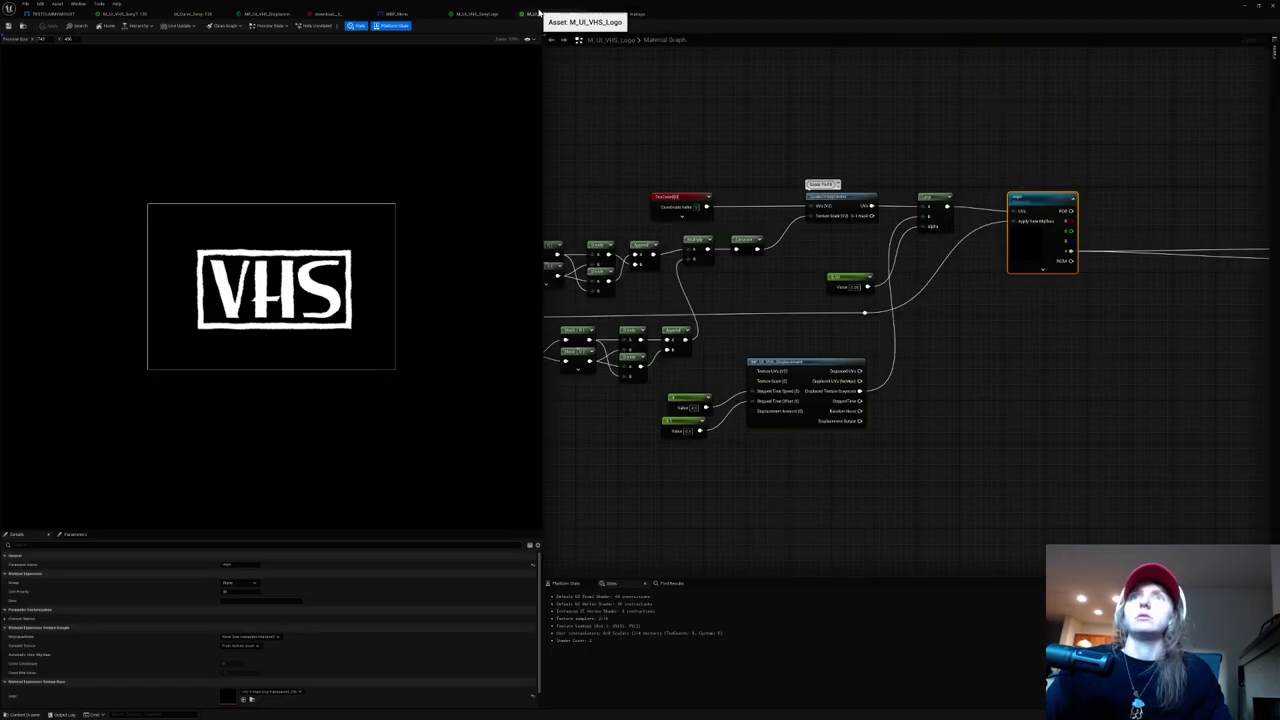
{"action": "left_click", "coordinate": [478, 13]}
{"action": "left_click", "coordinate": [414, 16]}
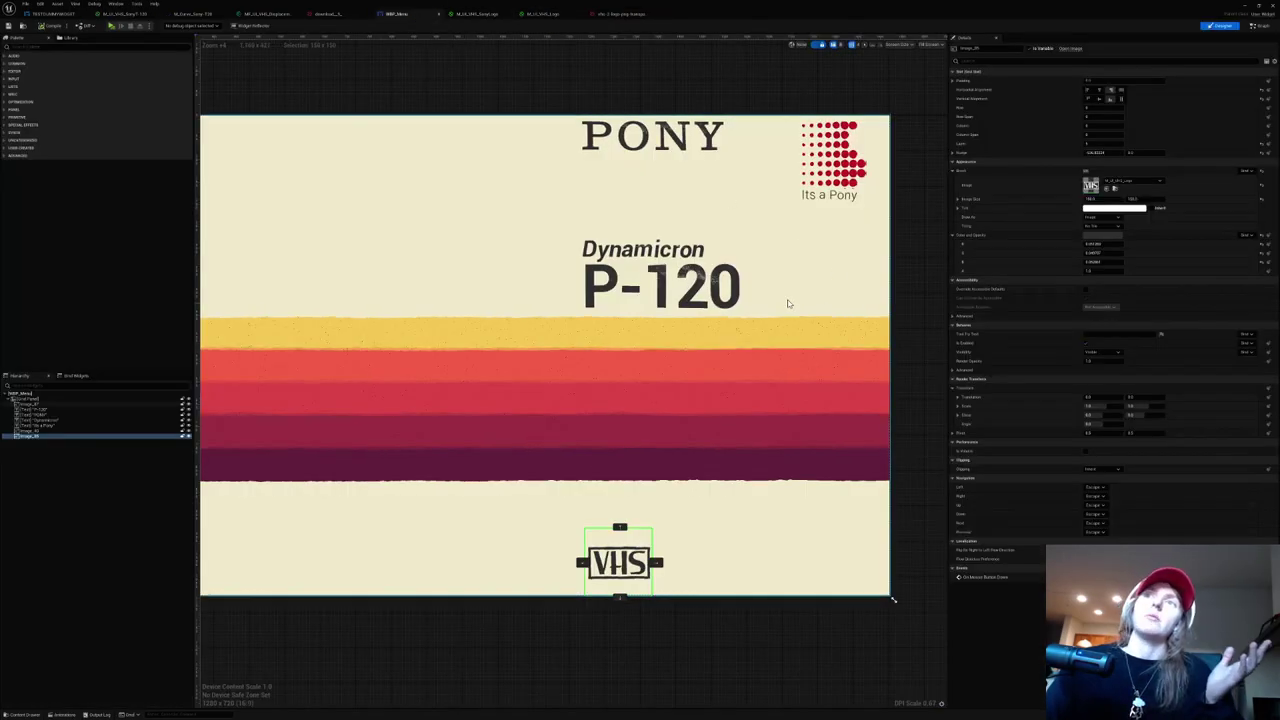
{"action": "scroll", "coordinate": [786, 300], "scroll_direction": "down", "scroll_amount": 1}
{"action": "scroll", "coordinate": [788, 303], "scroll_direction": "up", "scroll_amount": 1}
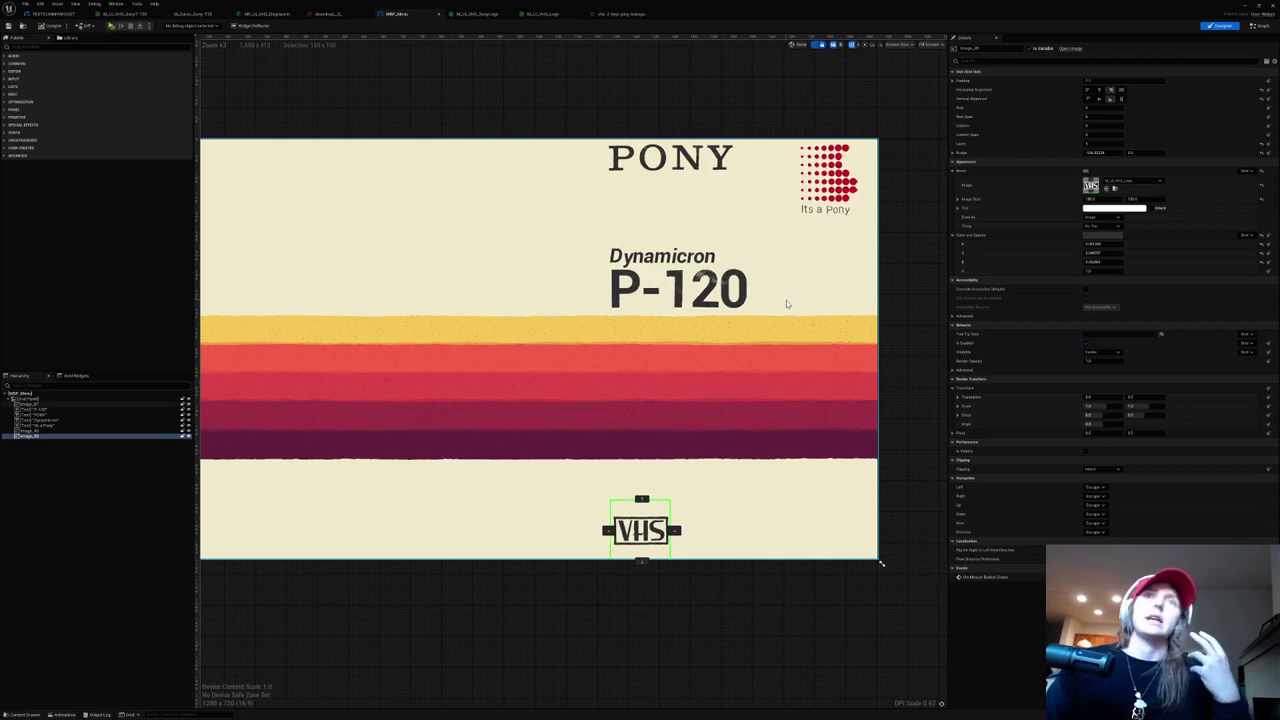
{"action": "scroll", "coordinate": [786, 300], "scroll_direction": "down", "scroll_amount": 1}
{"action": "left_click", "coordinate": [797, 542]}
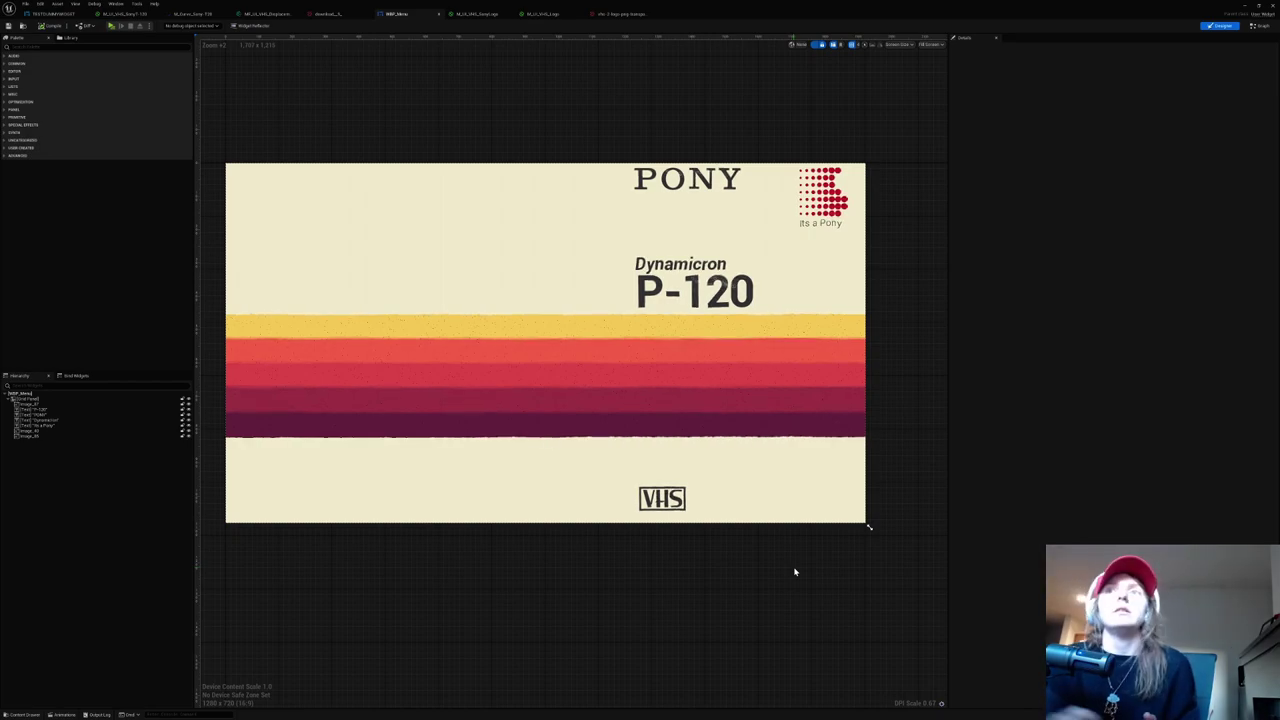
{"action": "left_click", "coordinate": [591, 208]}
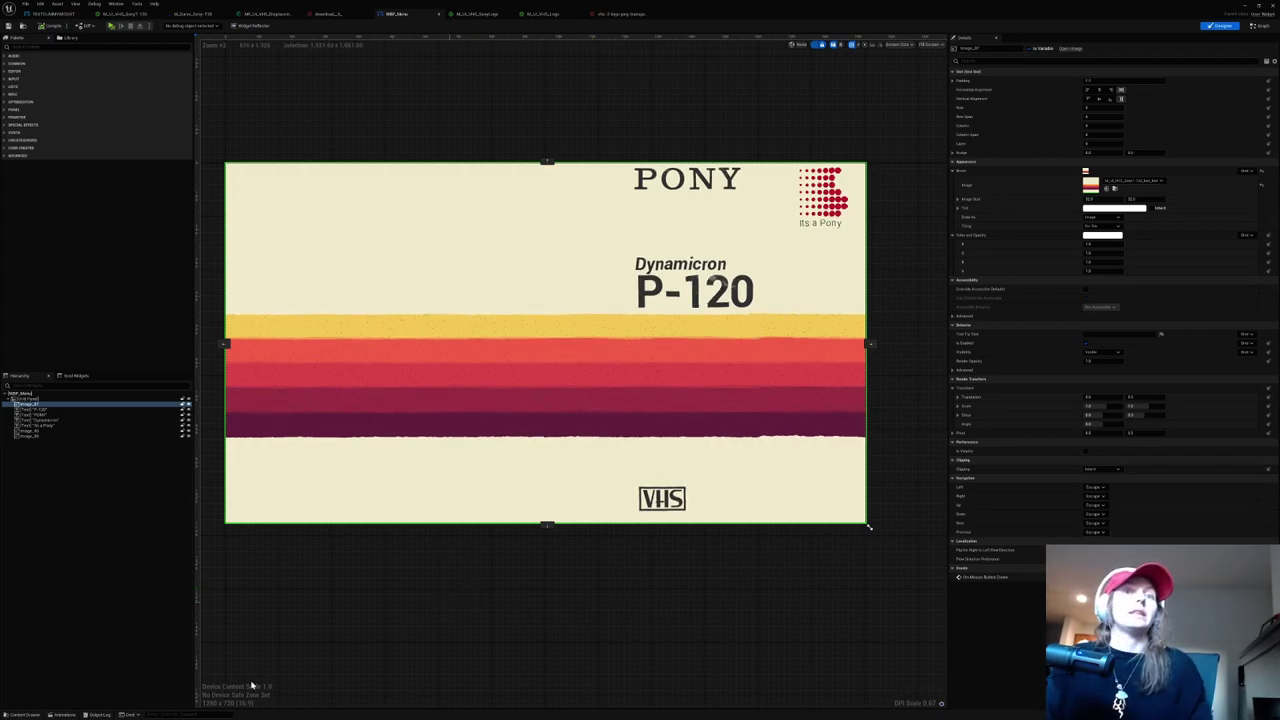
Step: Open the WBP_VHS_StandardJacket widget from the WBPs/VHS content folder and view the full jacket layout
{"action": "left_click", "coordinate": [24, 714]}
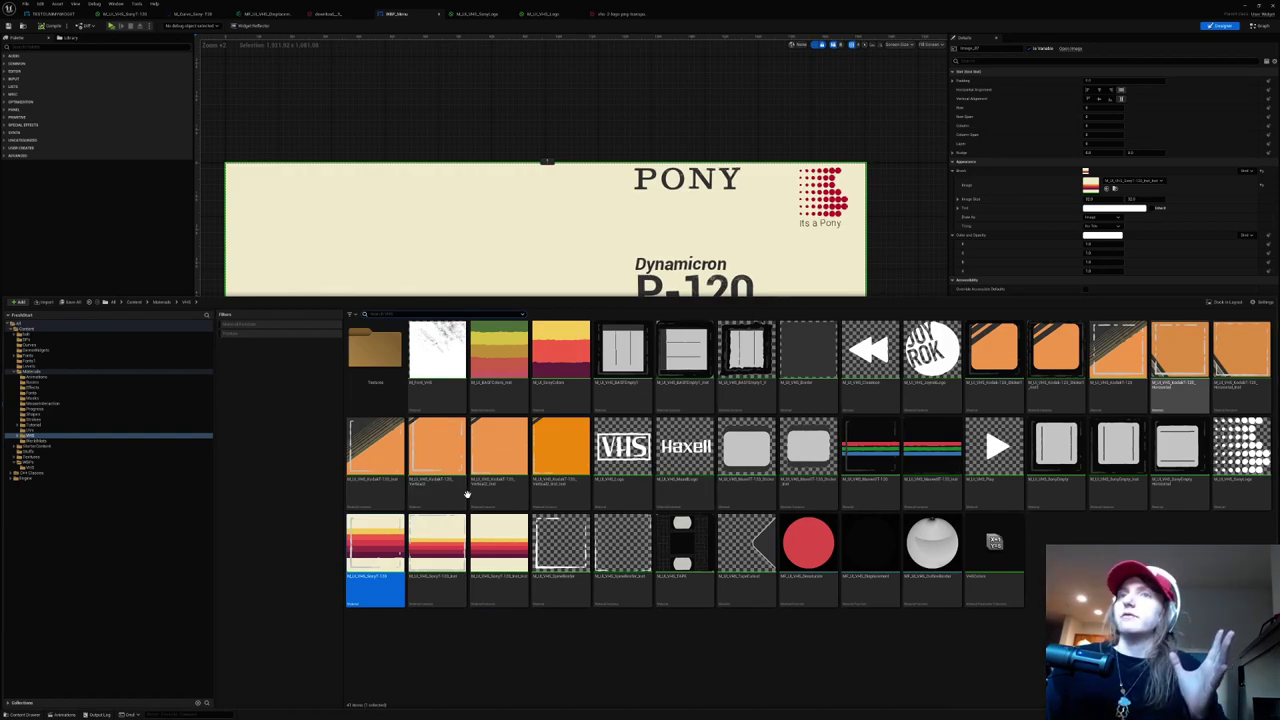
{"action": "left_click", "coordinate": [28, 467]}
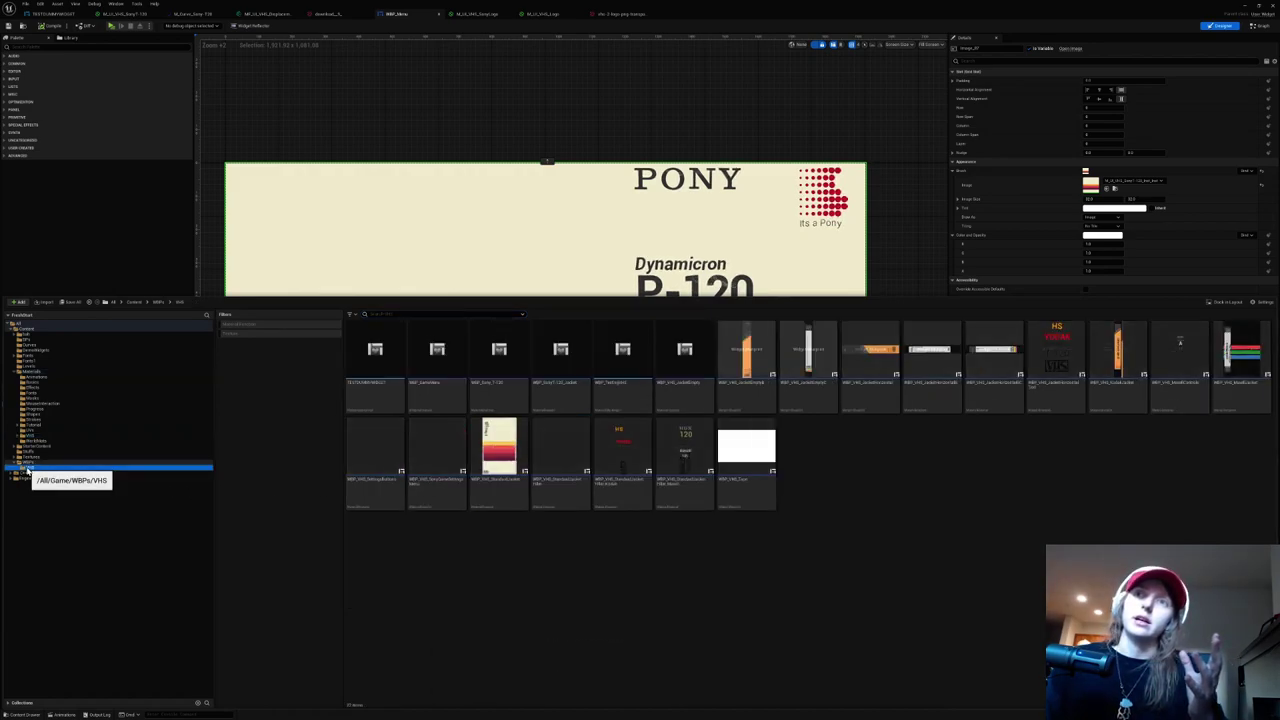
{"action": "left_click", "coordinate": [500, 439]}
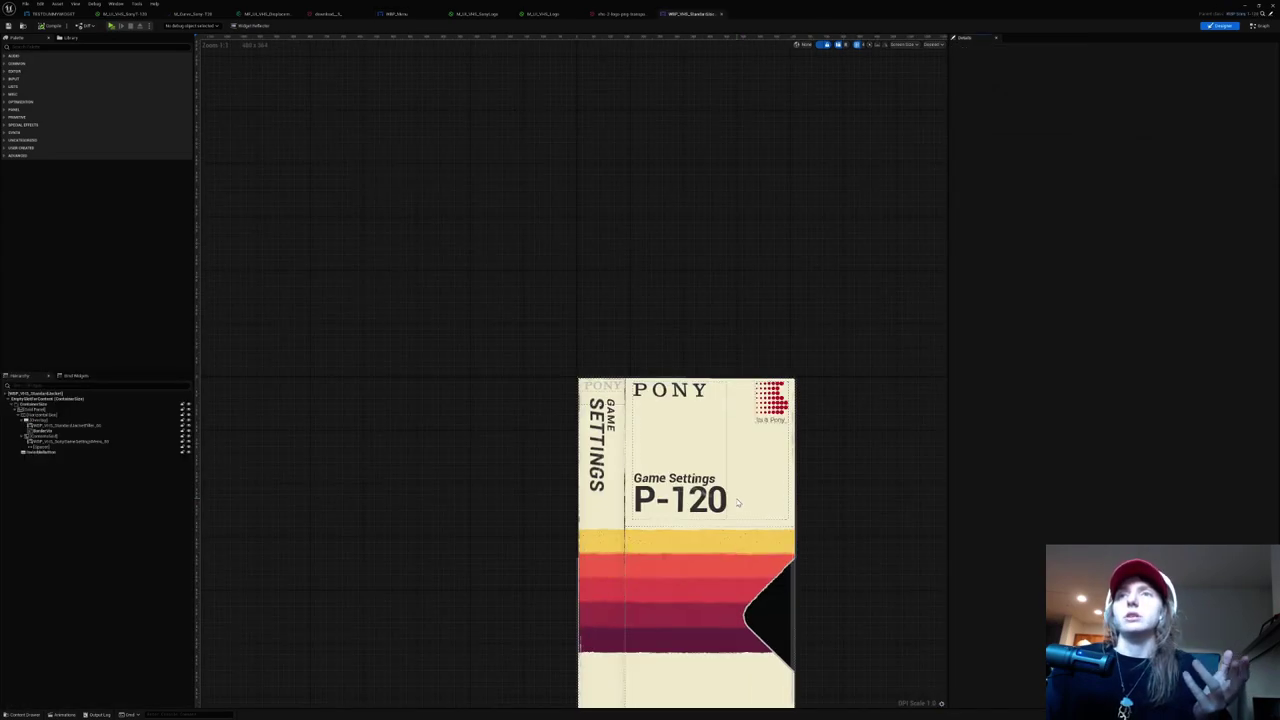
{"action": "scroll", "coordinate": [744, 512], "scroll_direction": "down", "scroll_amount": 1}
{"action": "right_click_drag", "start_coordinate": [805, 527], "coordinate": [726, 425]}
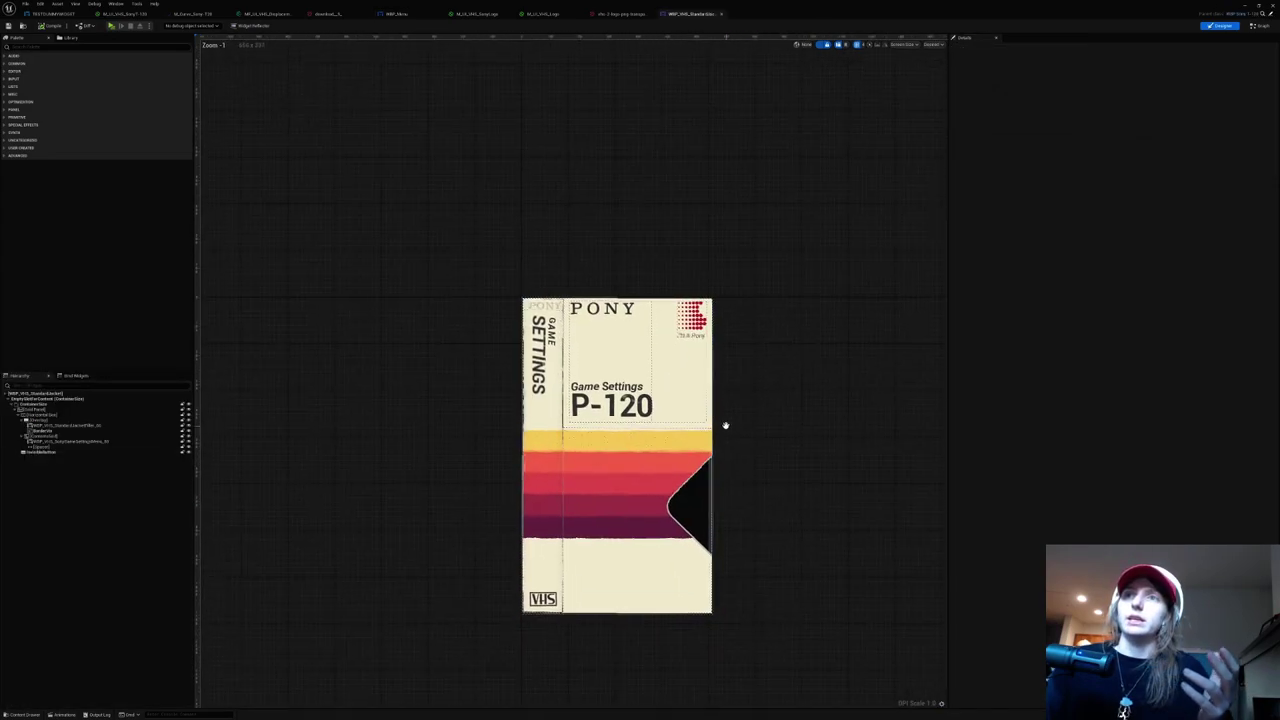
{"action": "scroll", "coordinate": [726, 425], "scroll_direction": "up", "scroll_amount": 2}
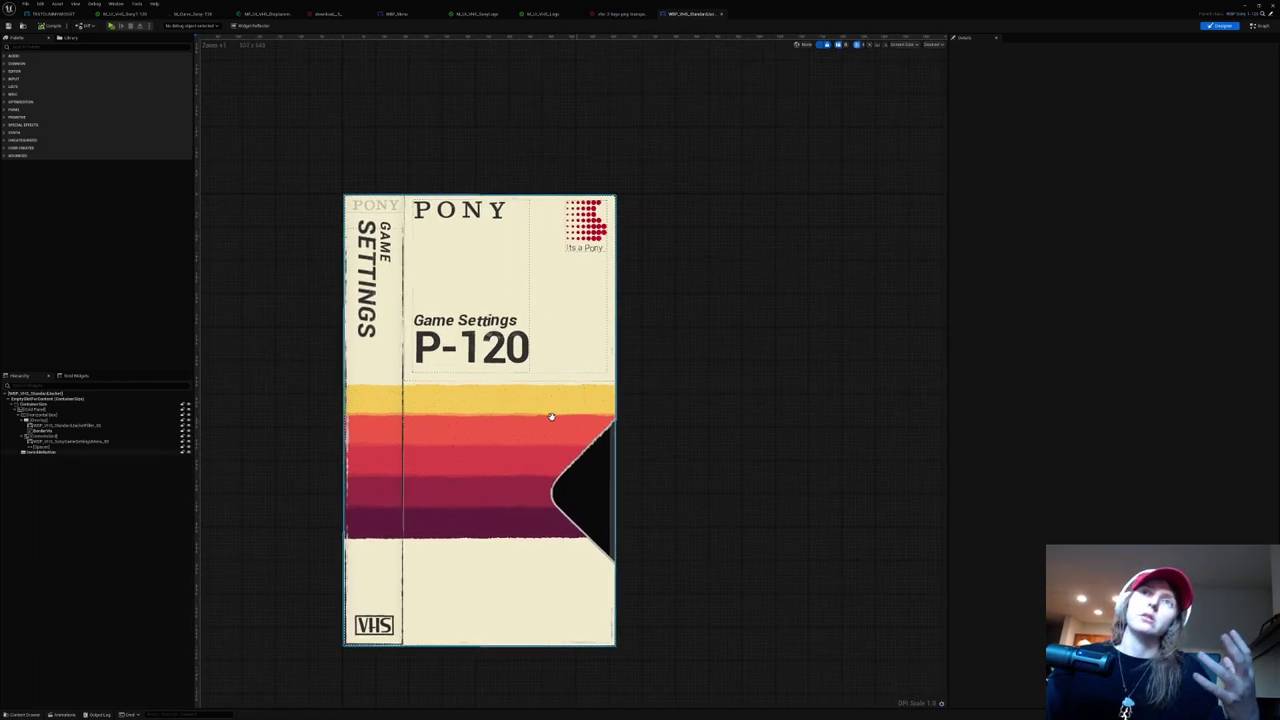
{"action": "right_click_drag", "start_coordinate": [551, 416], "coordinate": [526, 412]}
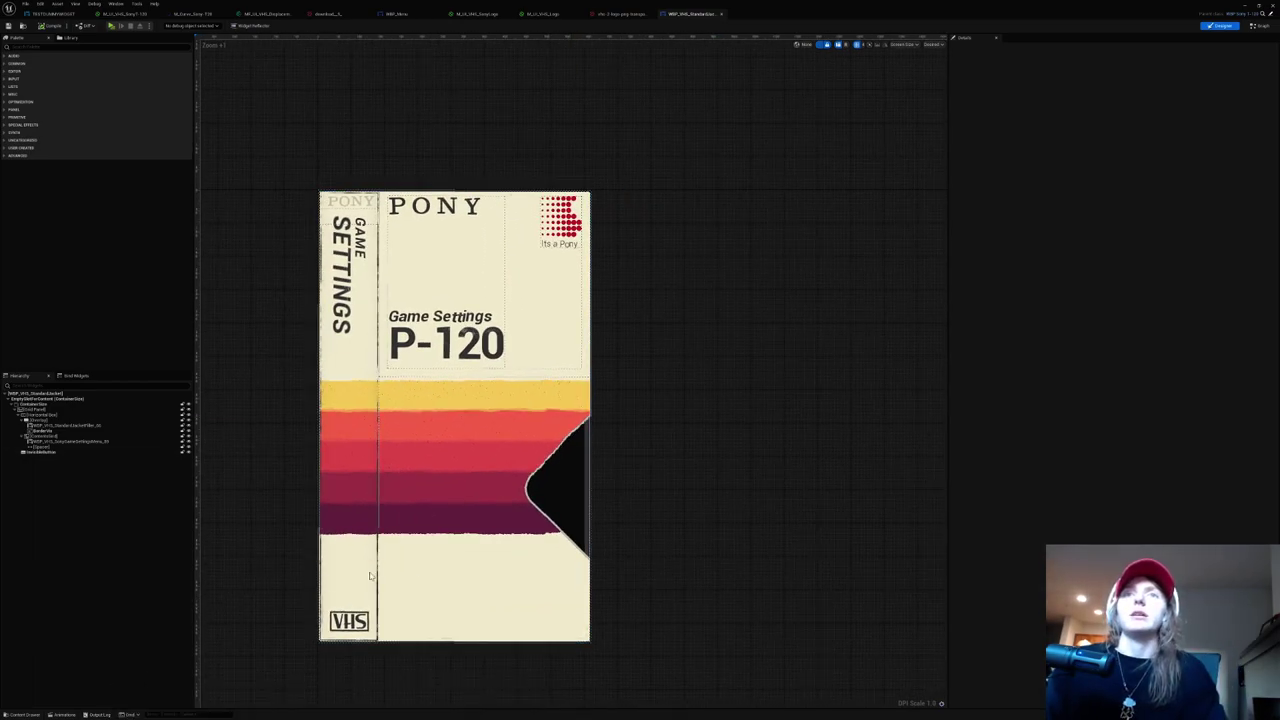
Step: Switch to the browser's Sony T-120 reference photo, enlarge it beside the jacket widget for comparison, and minimize it when done
{"action": "key", "text": "alt+Tab"}
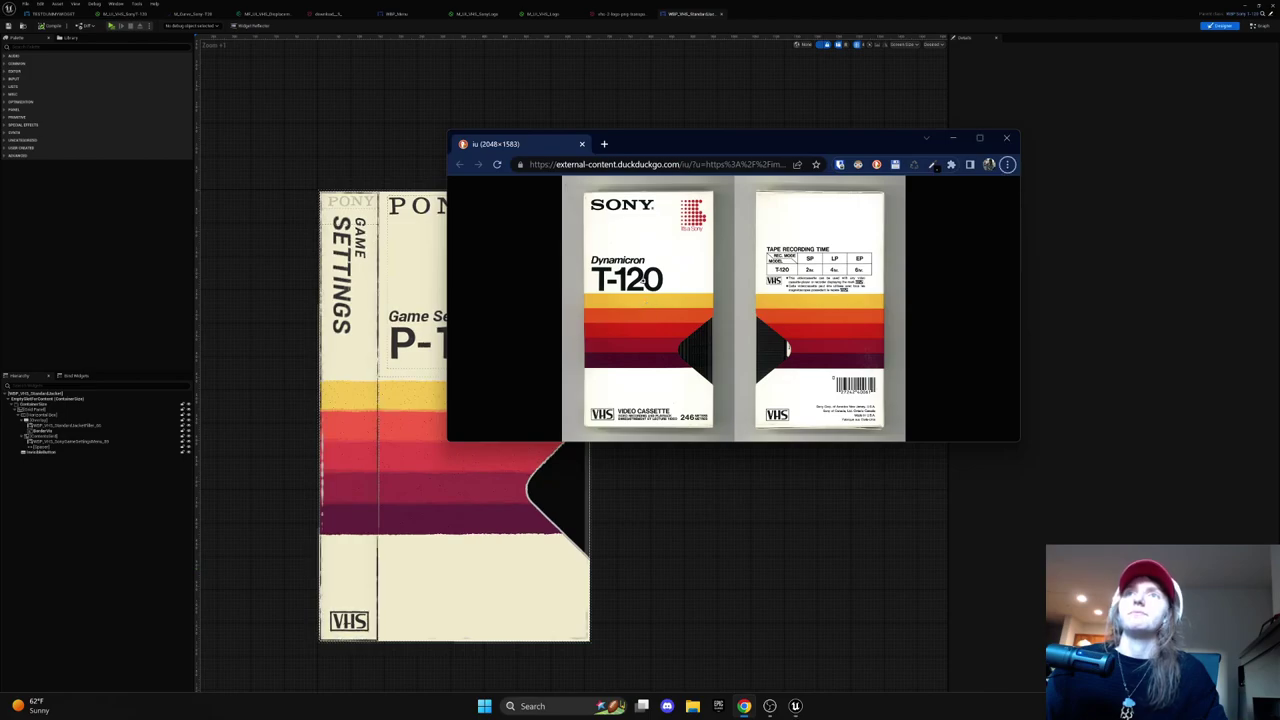
{"action": "left_click_drag", "start_coordinate": [675, 147], "coordinate": [853, 157]}
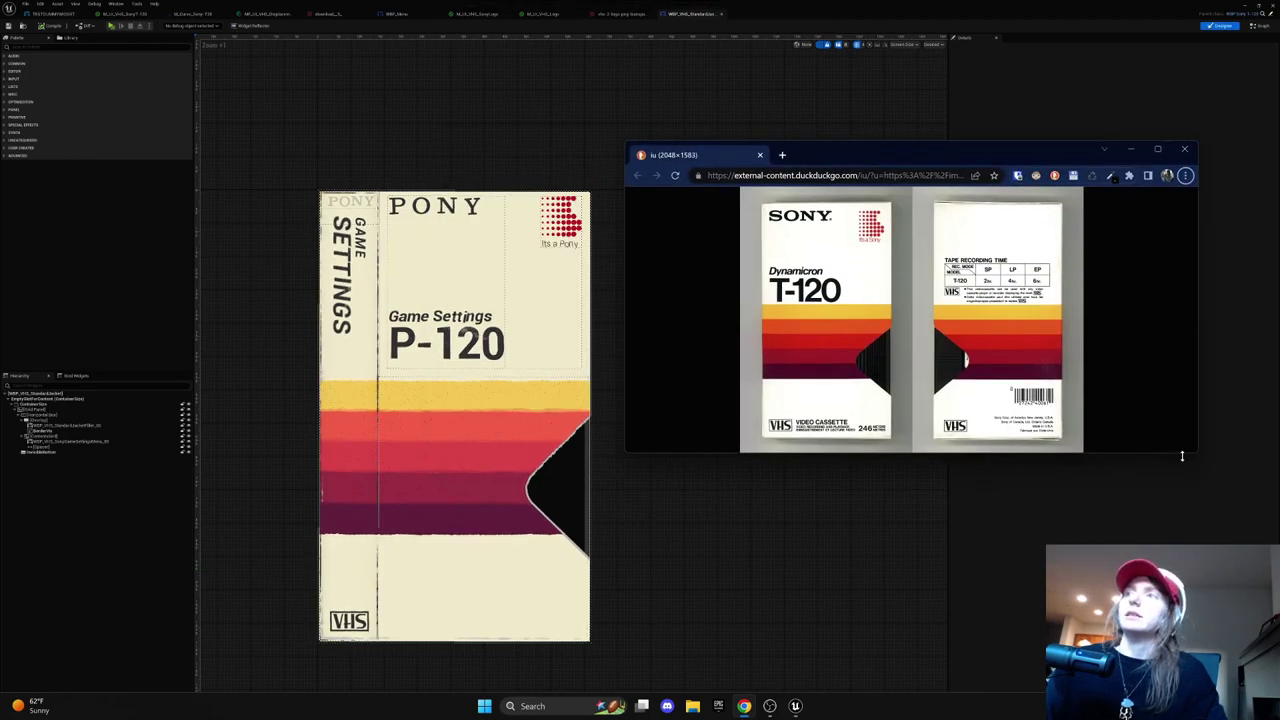
{"action": "left_click_drag", "start_coordinate": [1182, 456], "coordinate": [1185, 656]}
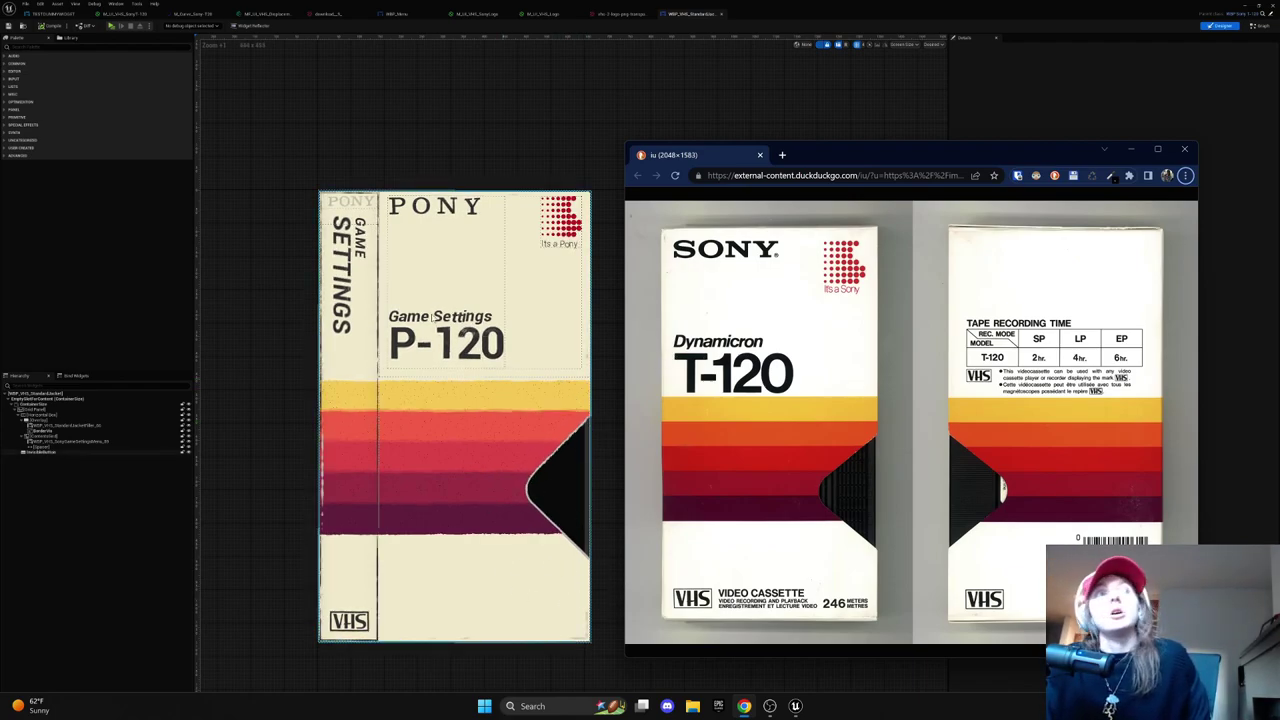
{"action": "left_click", "coordinate": [519, 386]}
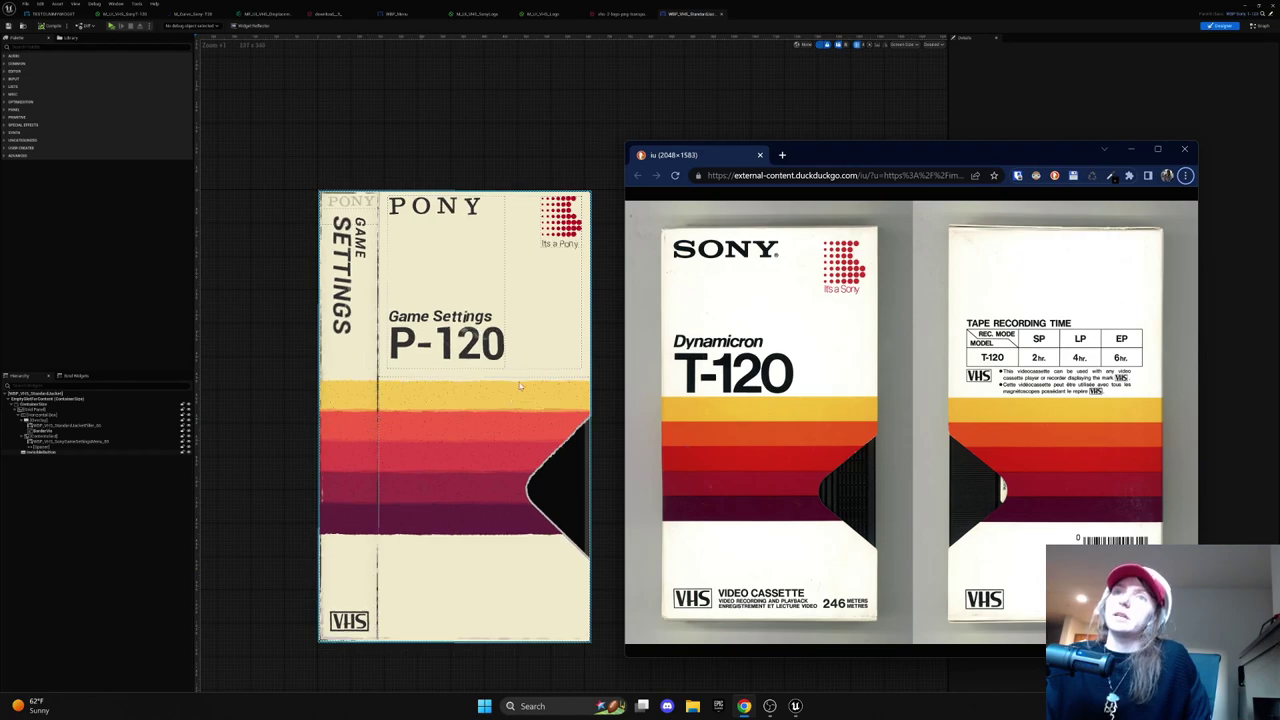
{"action": "left_click", "coordinate": [254, 468]}
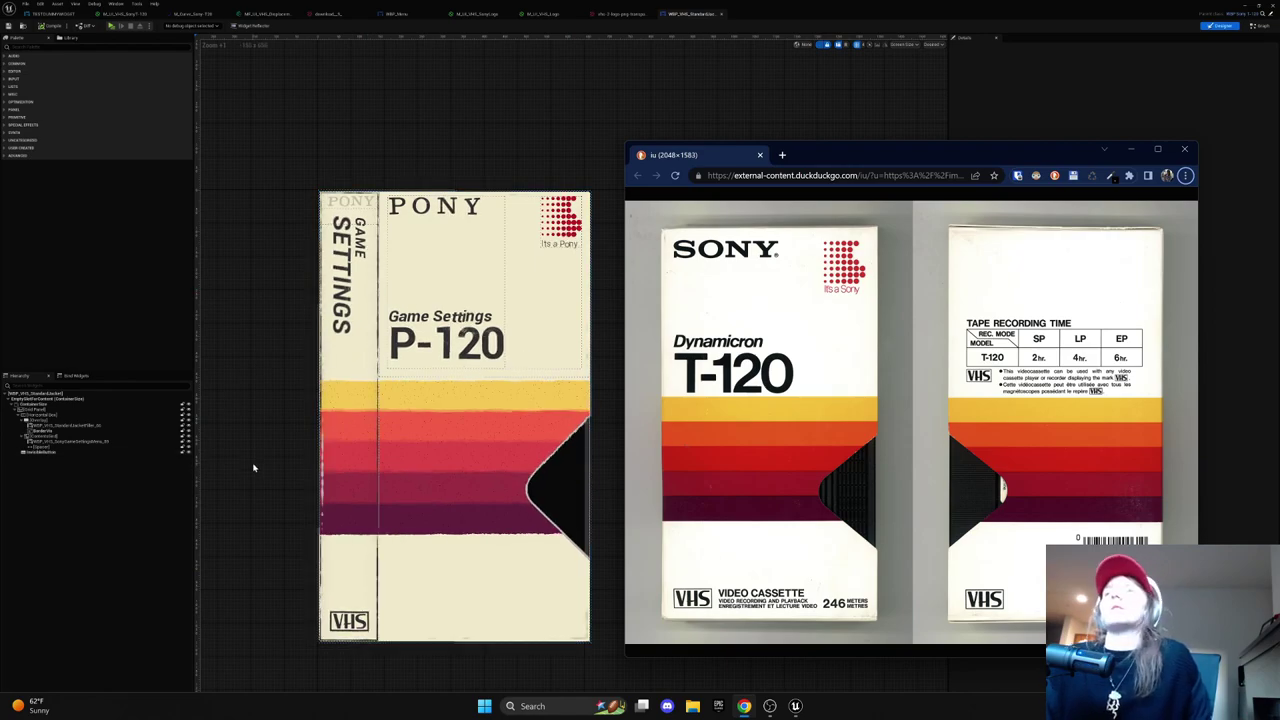
{"action": "left_click", "coordinate": [387, 382]}
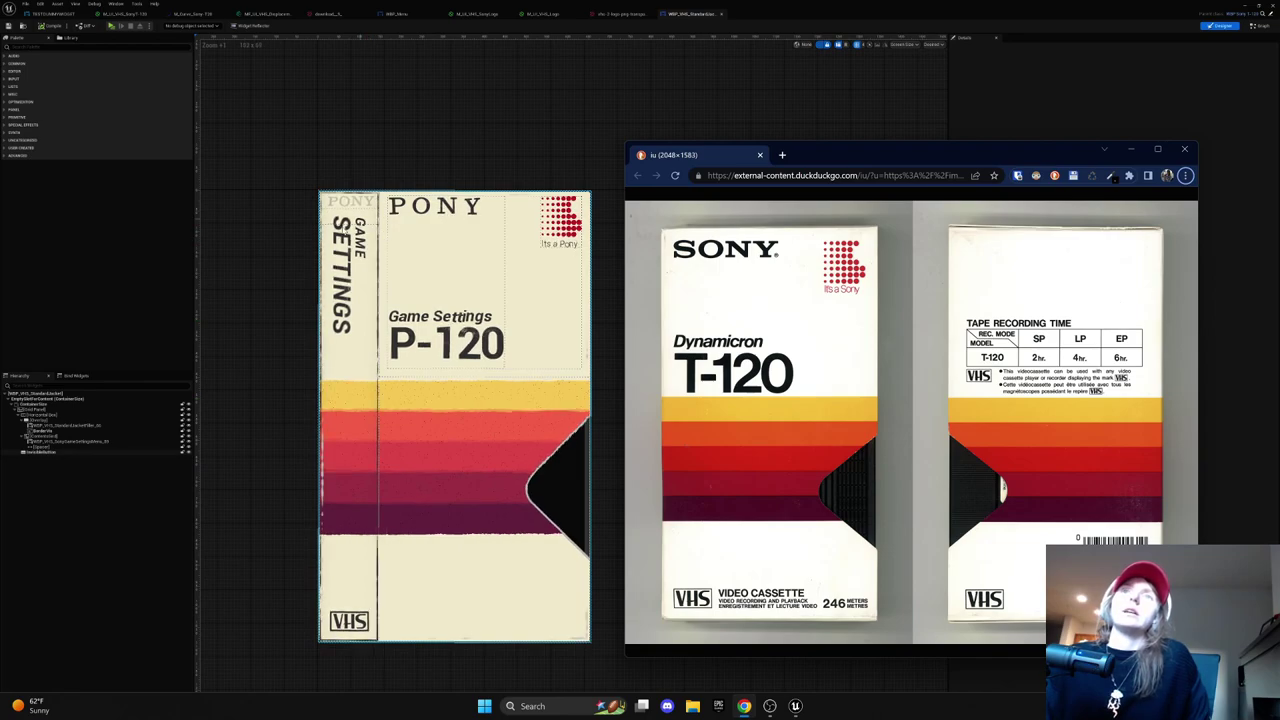
{"action": "left_click", "coordinate": [115, 582]}
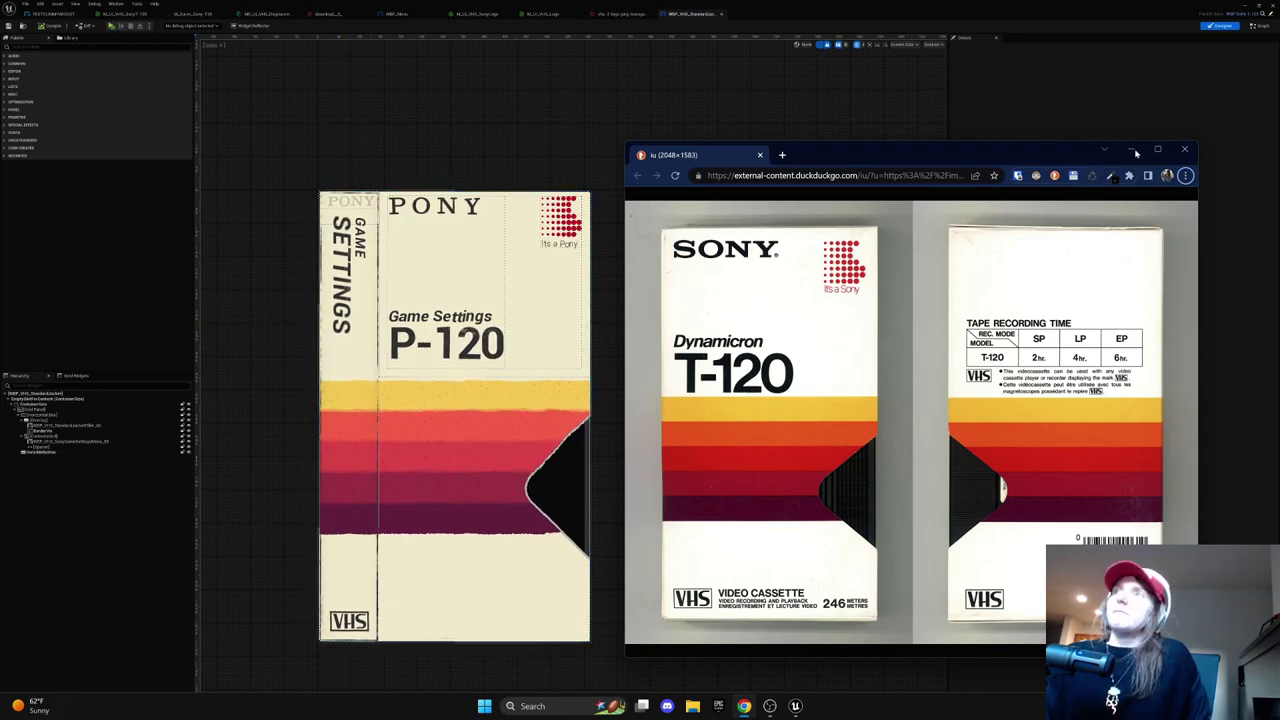
{"action": "left_click", "coordinate": [1104, 149]}
Step: Open the WBP_VHS_MaxellJacket widget from the WBPs/VHS folder, turn off the dashed outlines and inspect the jacket up close
{"action": "left_click", "coordinate": [18, 712]}
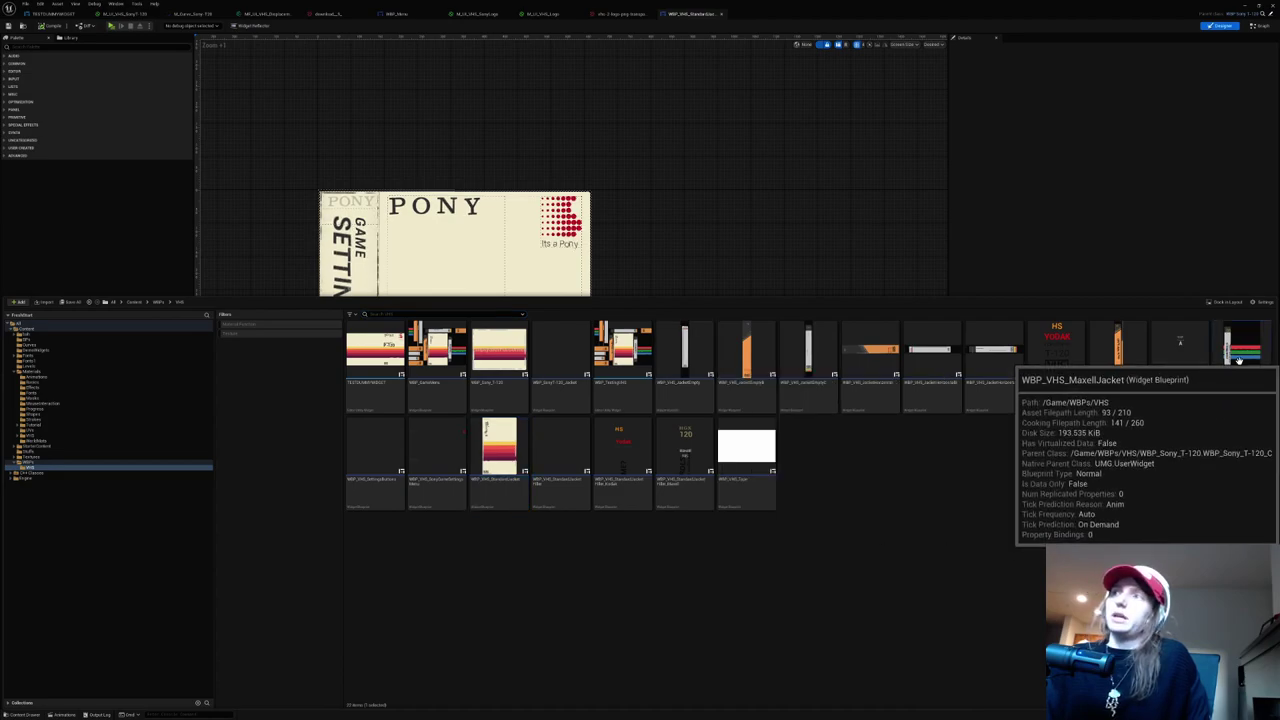
{"action": "double_click", "coordinate": [617, 462]}
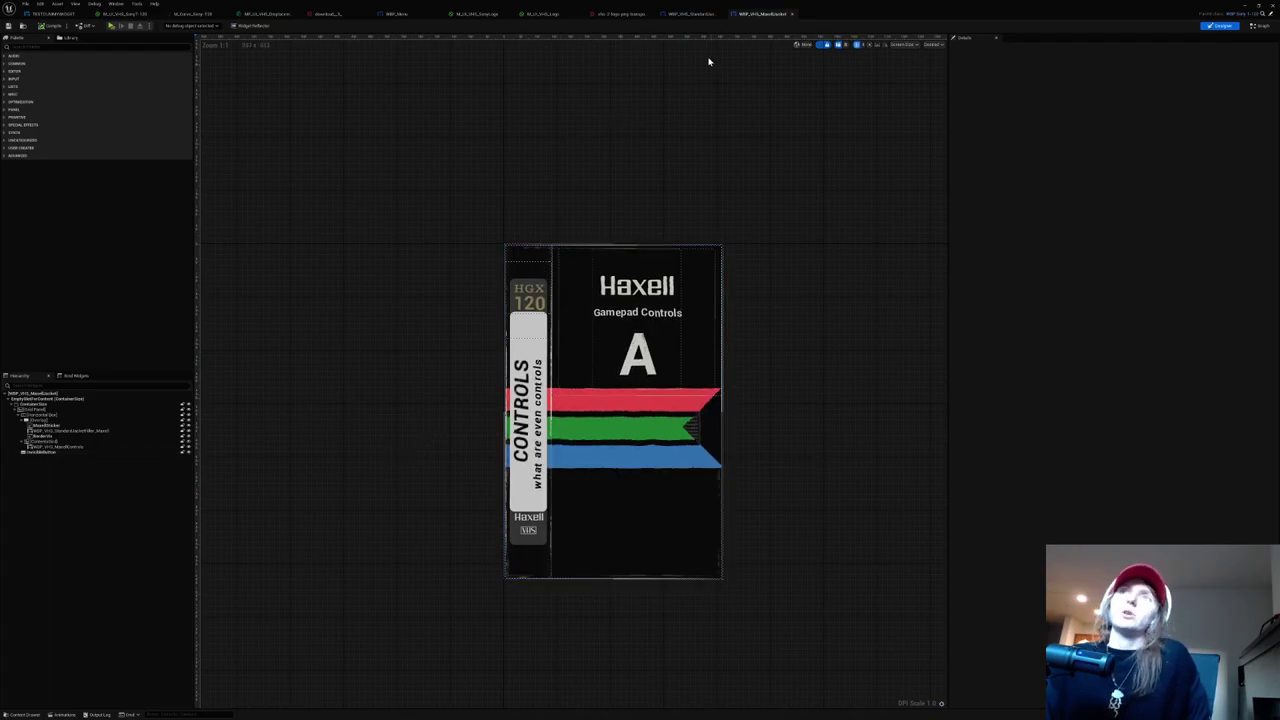
{"action": "left_click", "coordinate": [820, 44]}
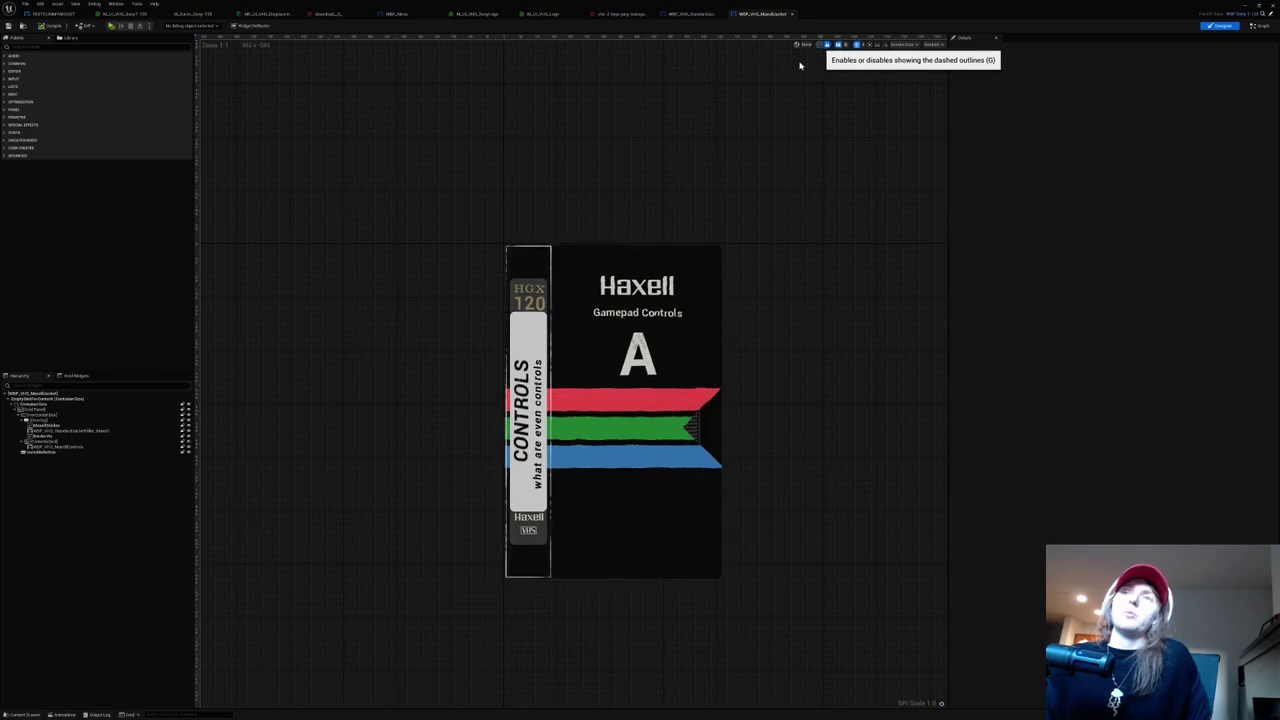
{"action": "left_click", "coordinate": [568, 286]}
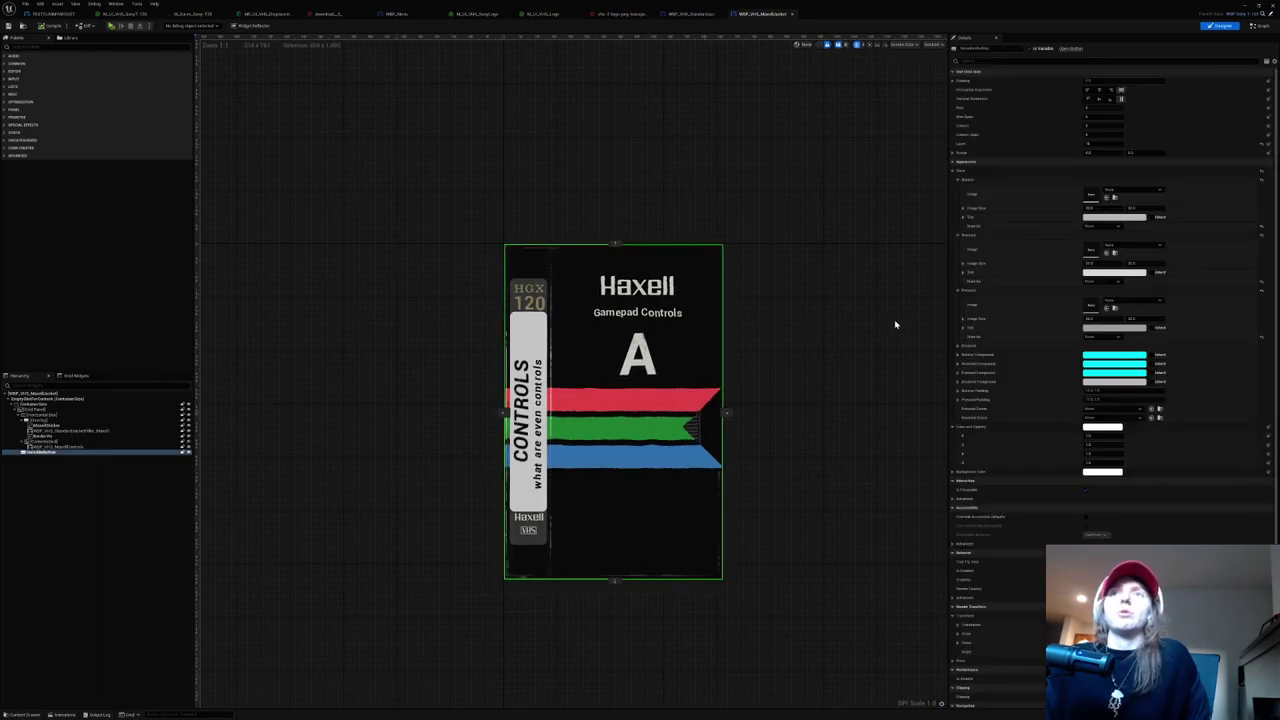
{"action": "left_click", "coordinate": [763, 424]}
{"action": "scroll", "coordinate": [765, 425], "scroll_direction": "up", "scroll_amount": 3}
{"action": "scroll", "coordinate": [799, 426], "scroll_direction": "down", "scroll_amount": 1}
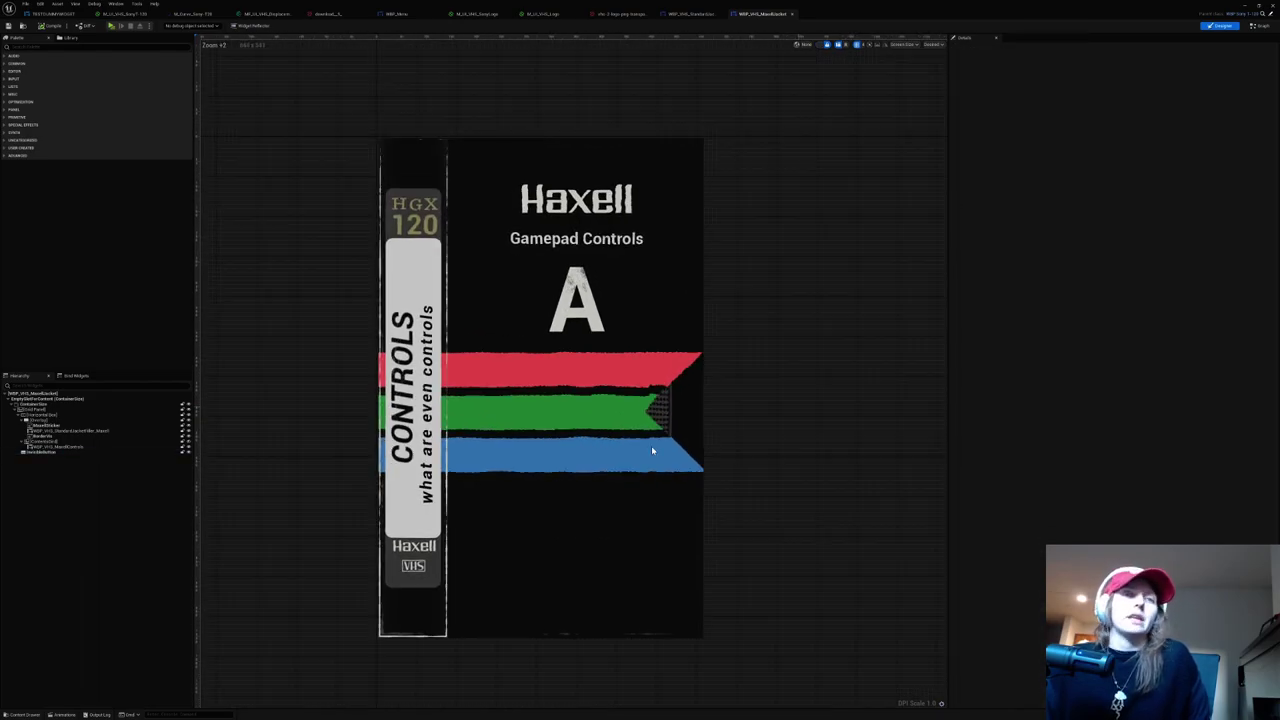
Step: Run the WBP_TestingVHS asset from the WBPs/VHS folder as an editor utility widget
{"action": "left_click", "coordinate": [24, 714]}
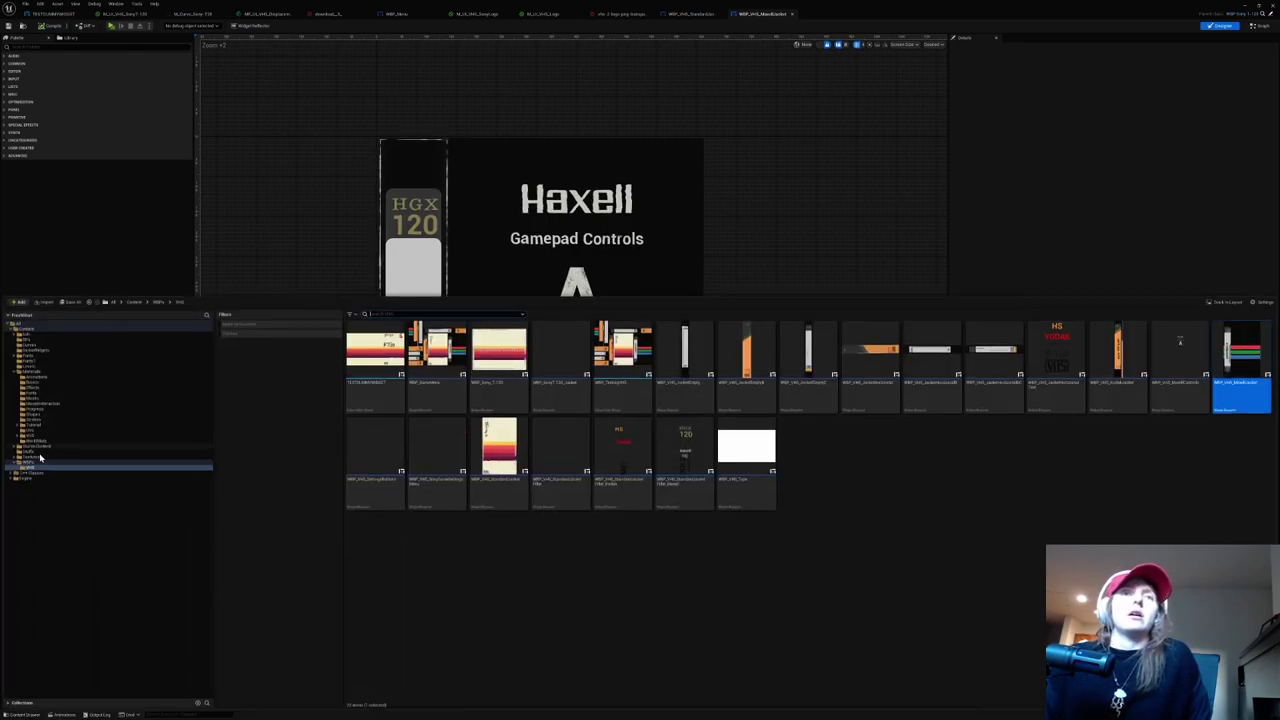
{"action": "right_click", "coordinate": [635, 358]}
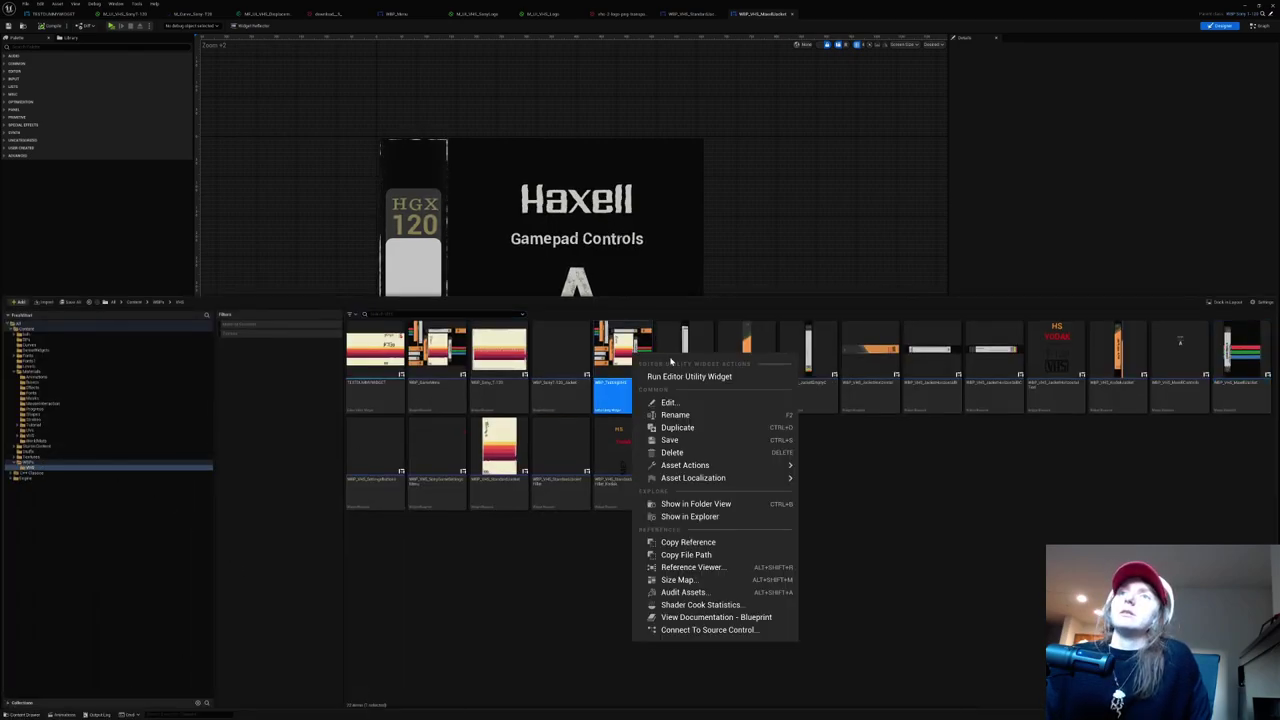
{"action": "left_click", "coordinate": [707, 378]}
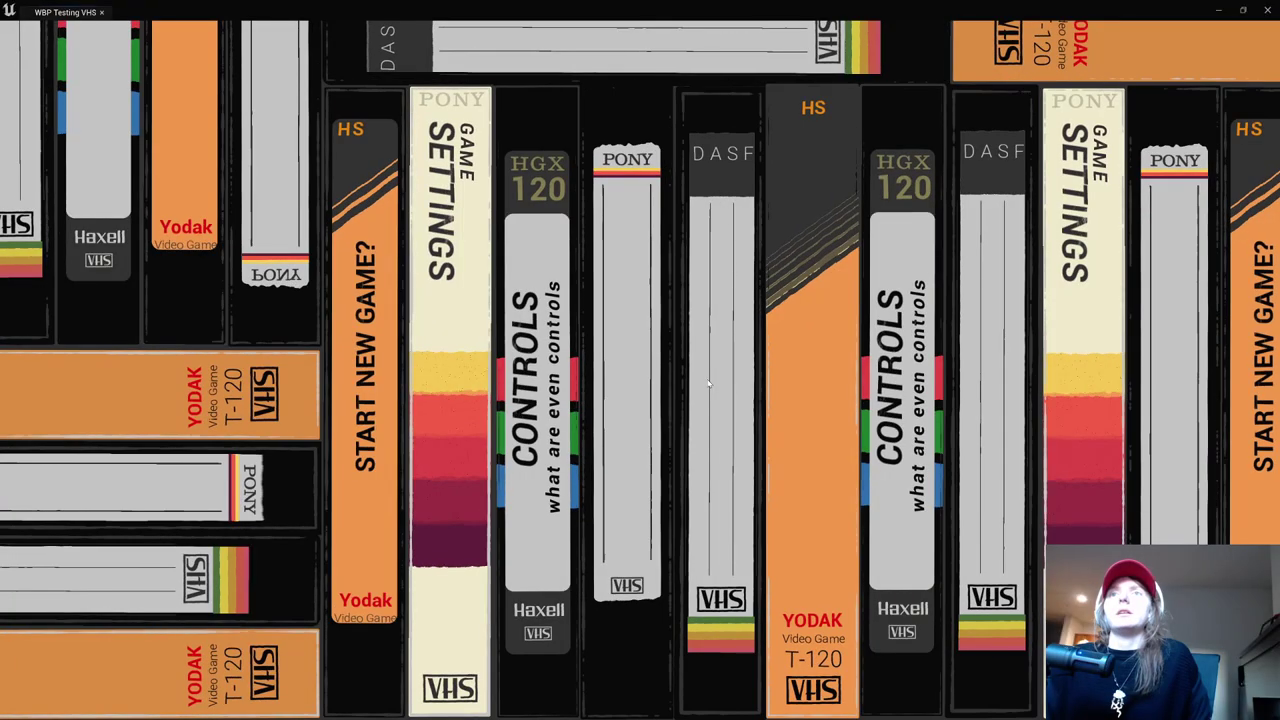
Step: Test the tape menu by opening the Start New Game jacket, playing the tape, going back and checking the Game Settings tape's highlight
{"action": "left_click", "coordinate": [385, 320]}
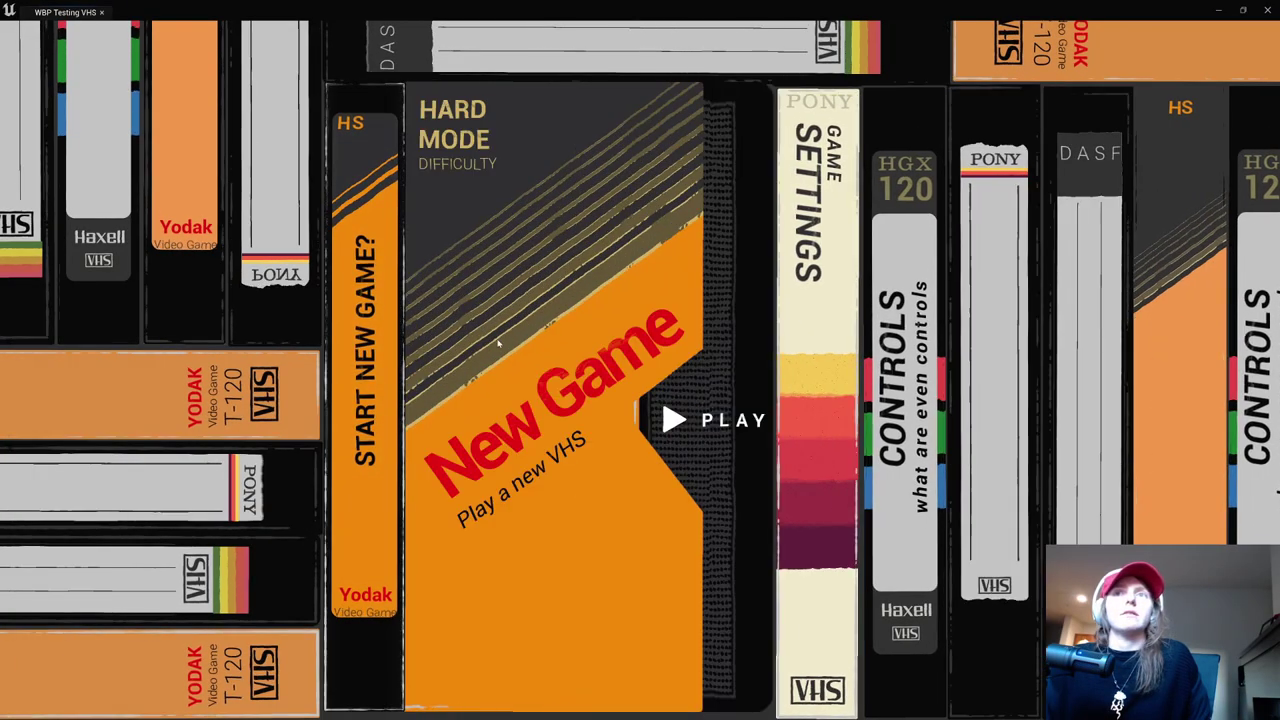
{"action": "left_click", "coordinate": [706, 421]}
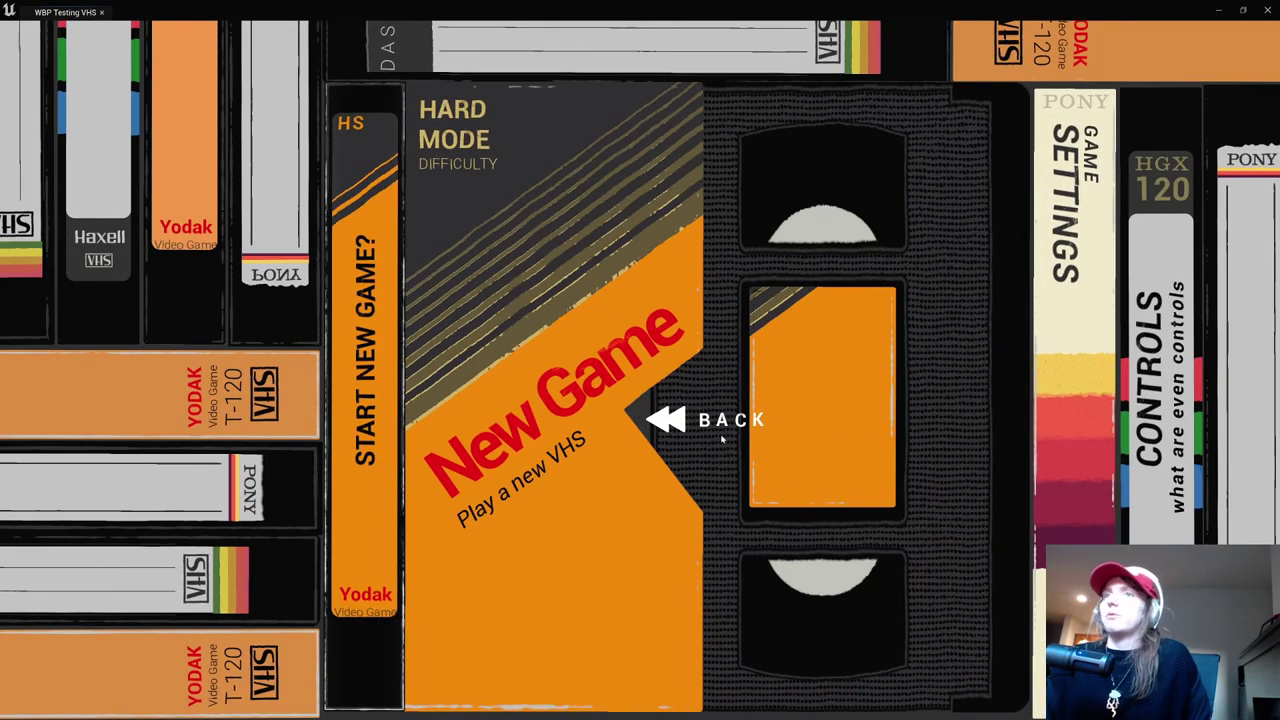
{"action": "left_click", "coordinate": [696, 430]}
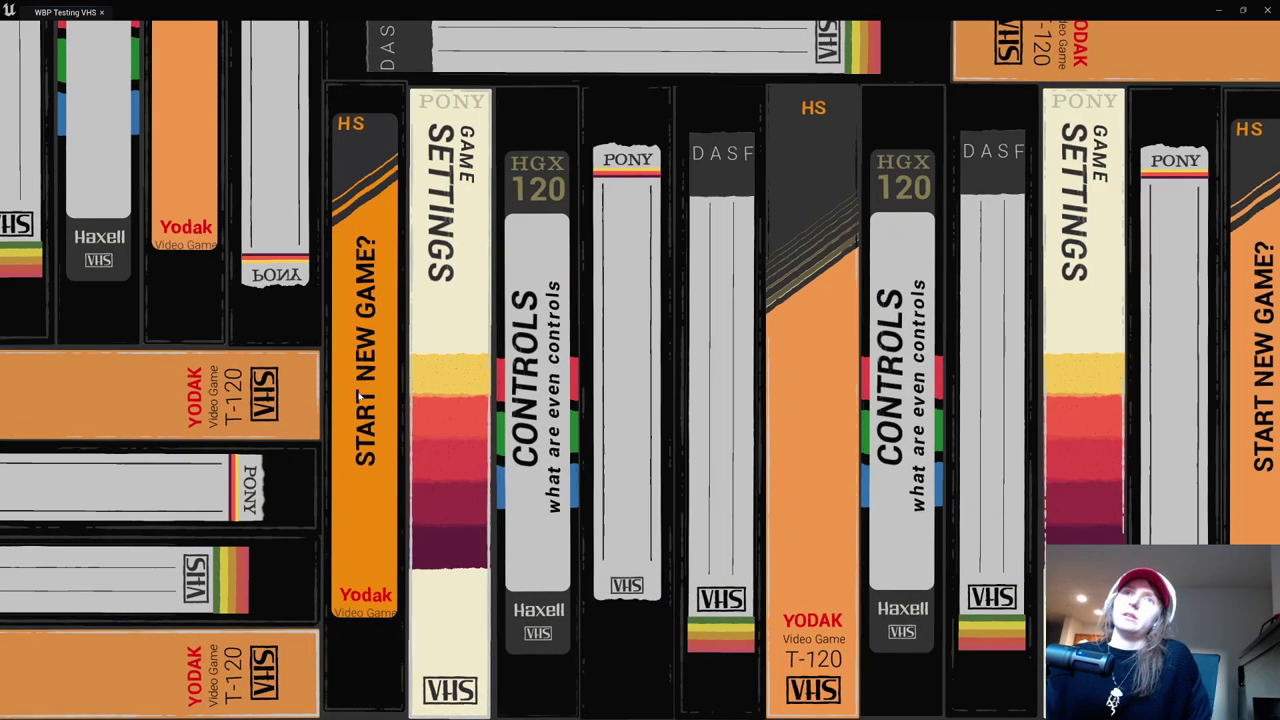
{"action": "mouse_move", "coordinate": [540, 315]}
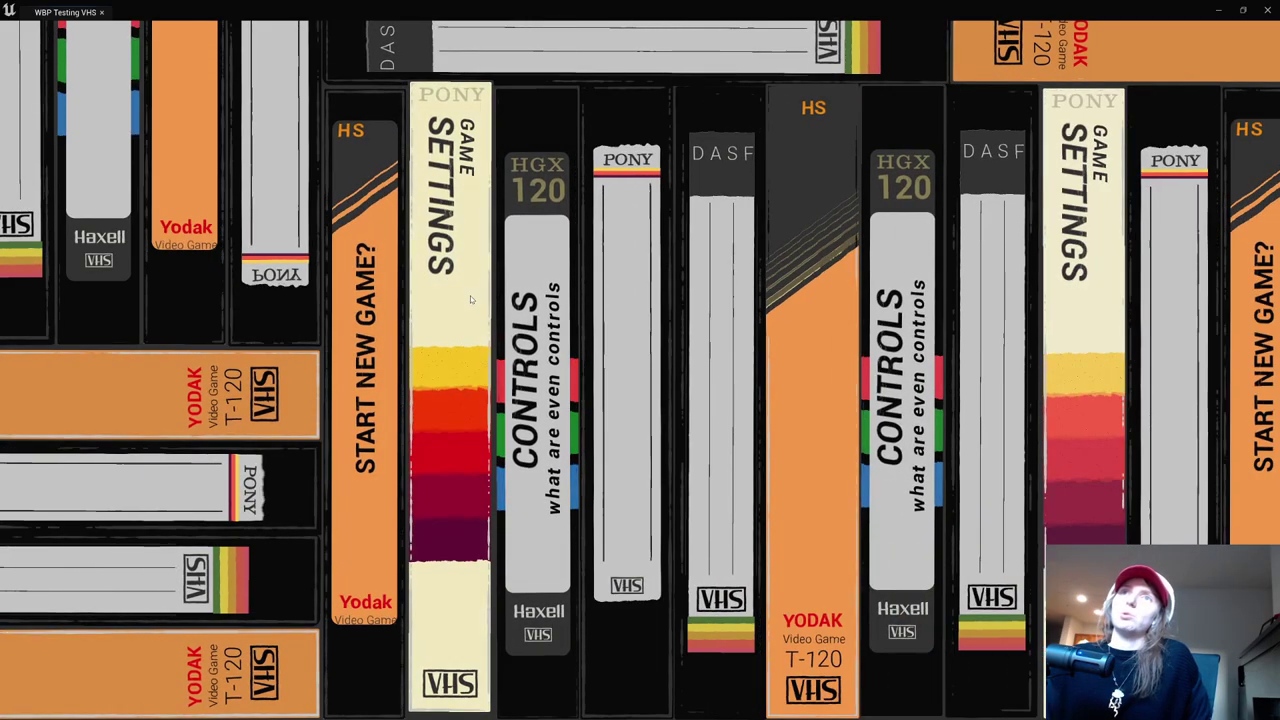
{"action": "mouse_move", "coordinate": [470, 295]}
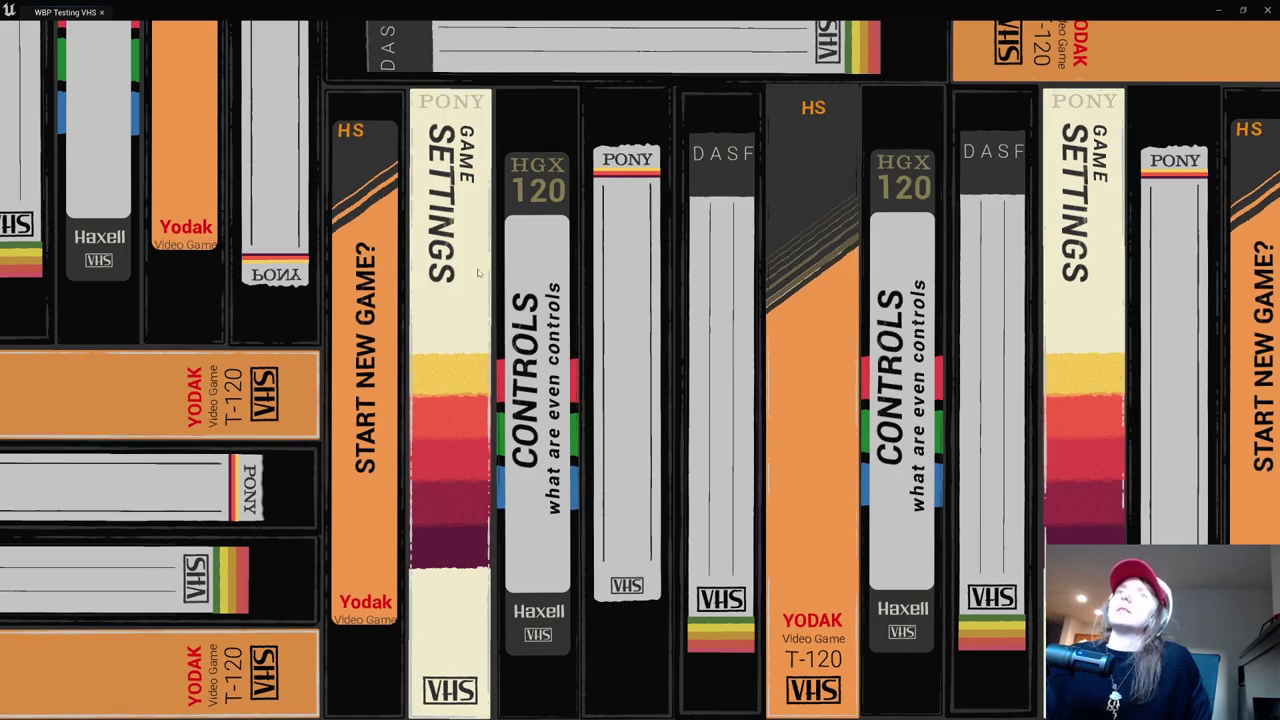
{"action": "mouse_move", "coordinate": [369, 268]}
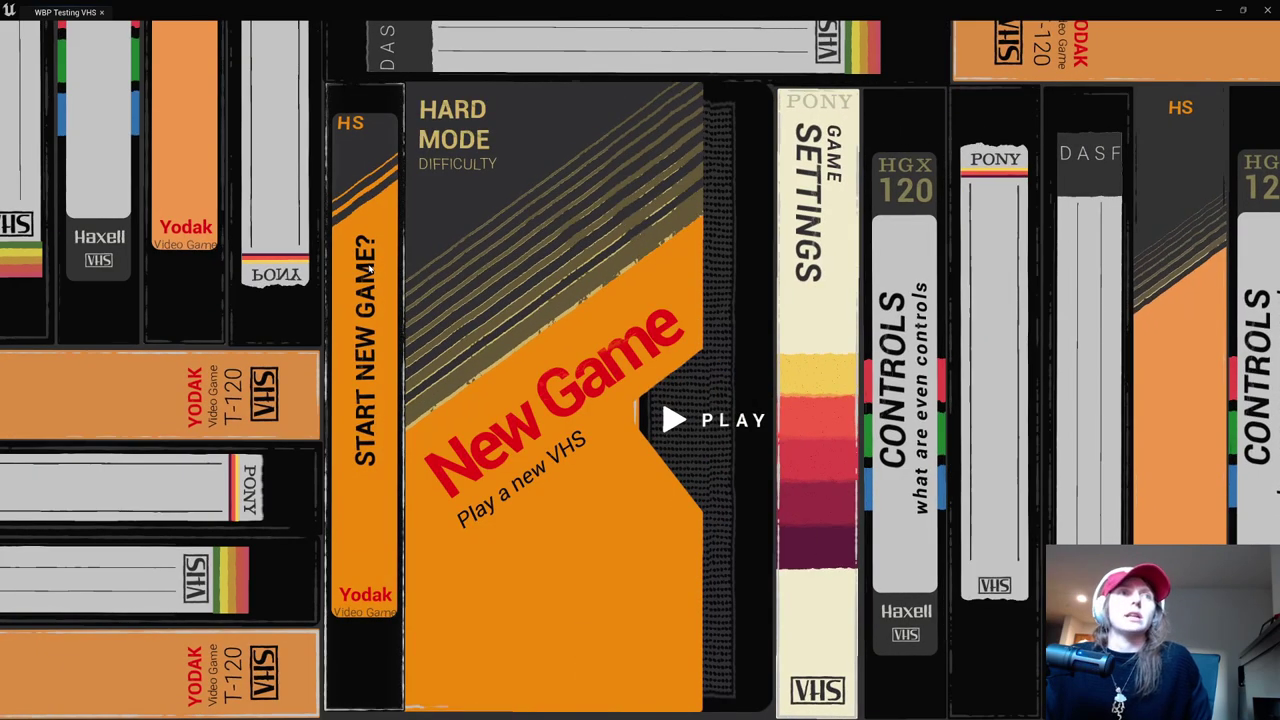